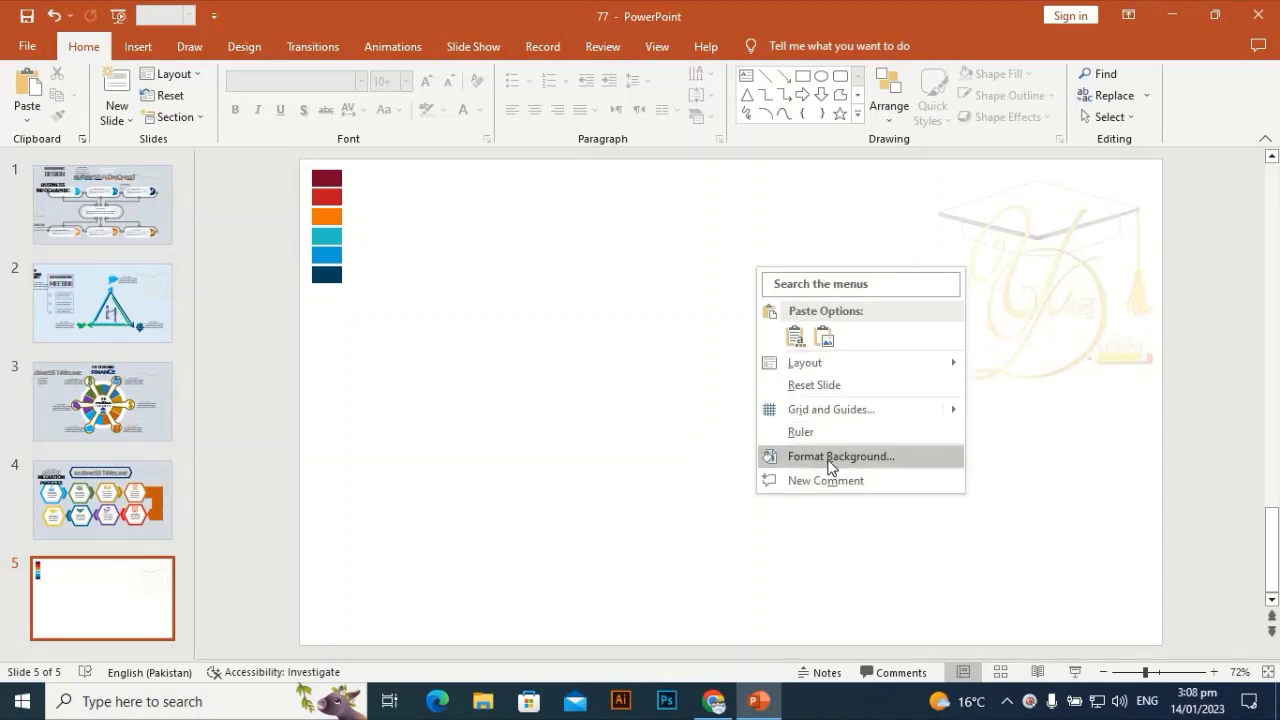
Apply a light blue theme swatch as the slide's solid background fill
click(1236, 399)
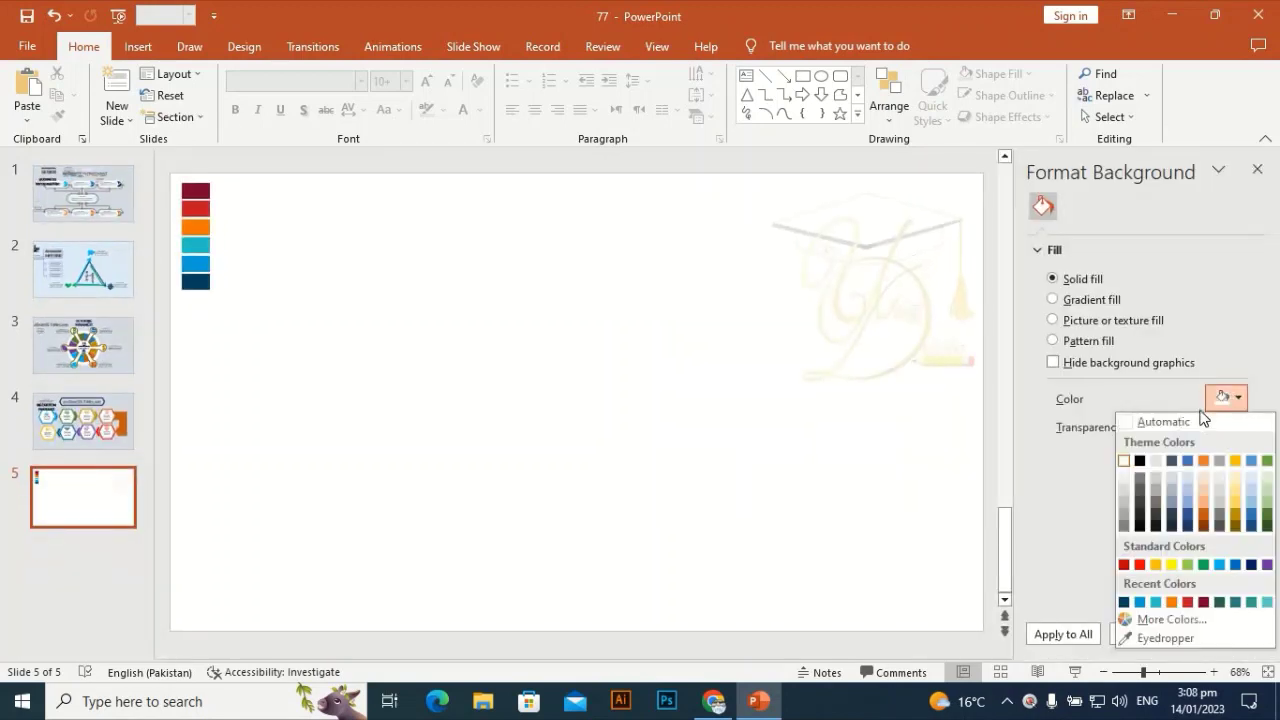
click(1187, 482)
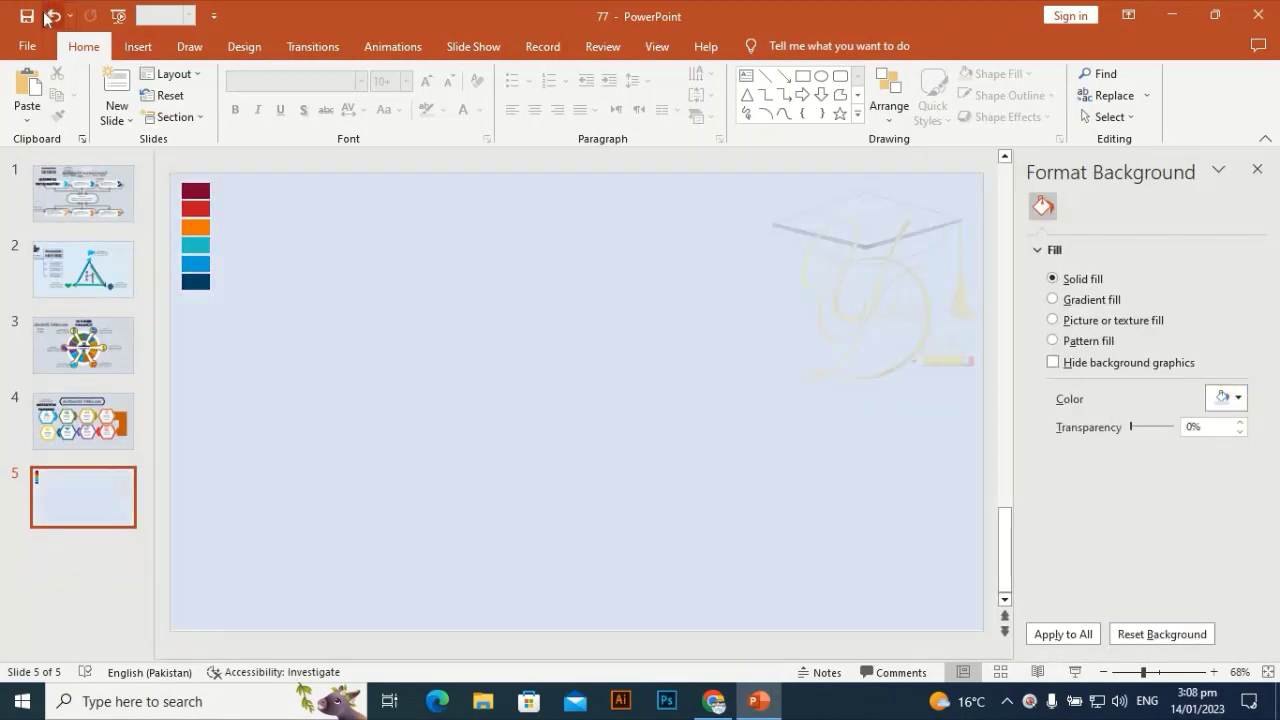
click(138, 47)
Draw a large hexagon and align it to the slide's centre and middle
click(300, 108)
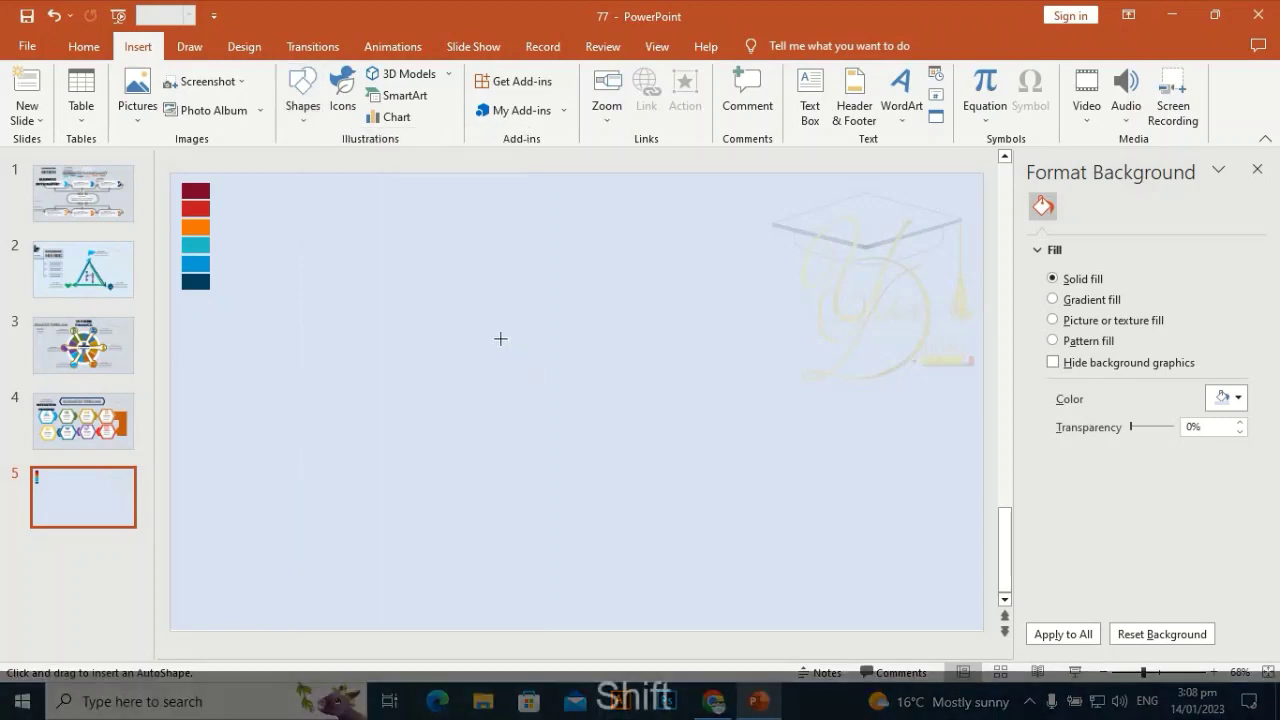
drag(483, 309, 665, 598)
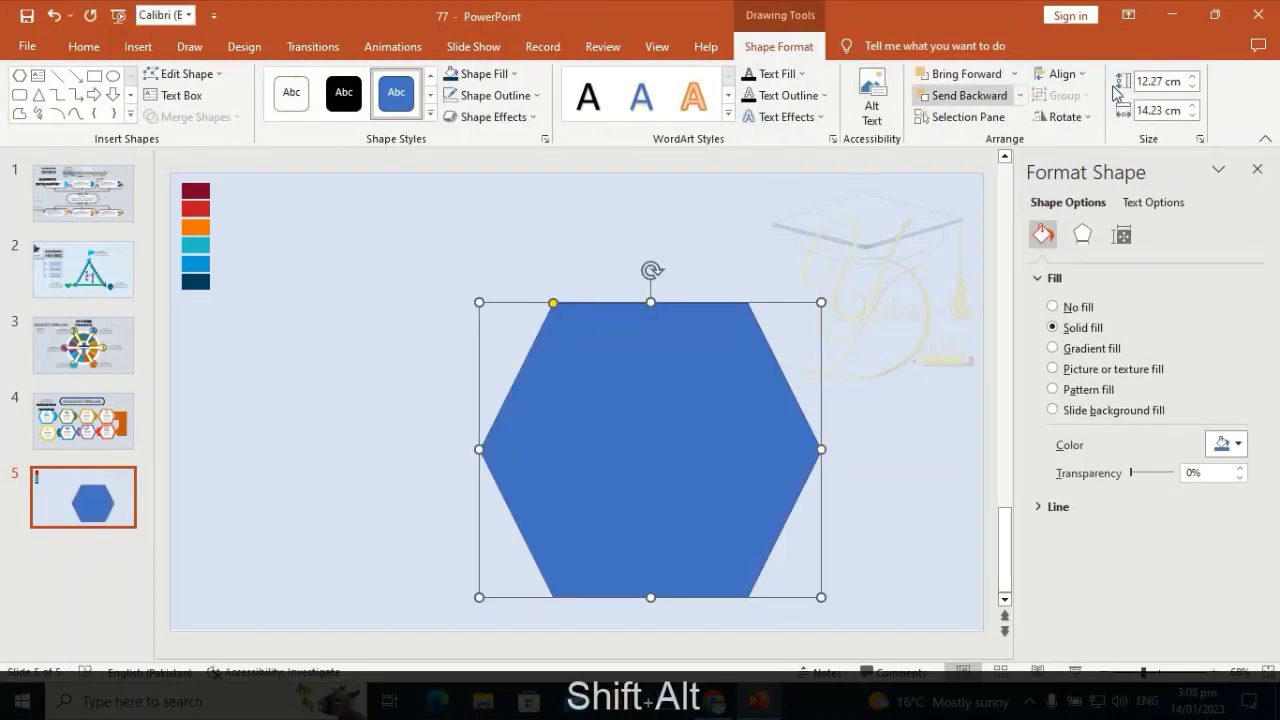
click(1062, 74)
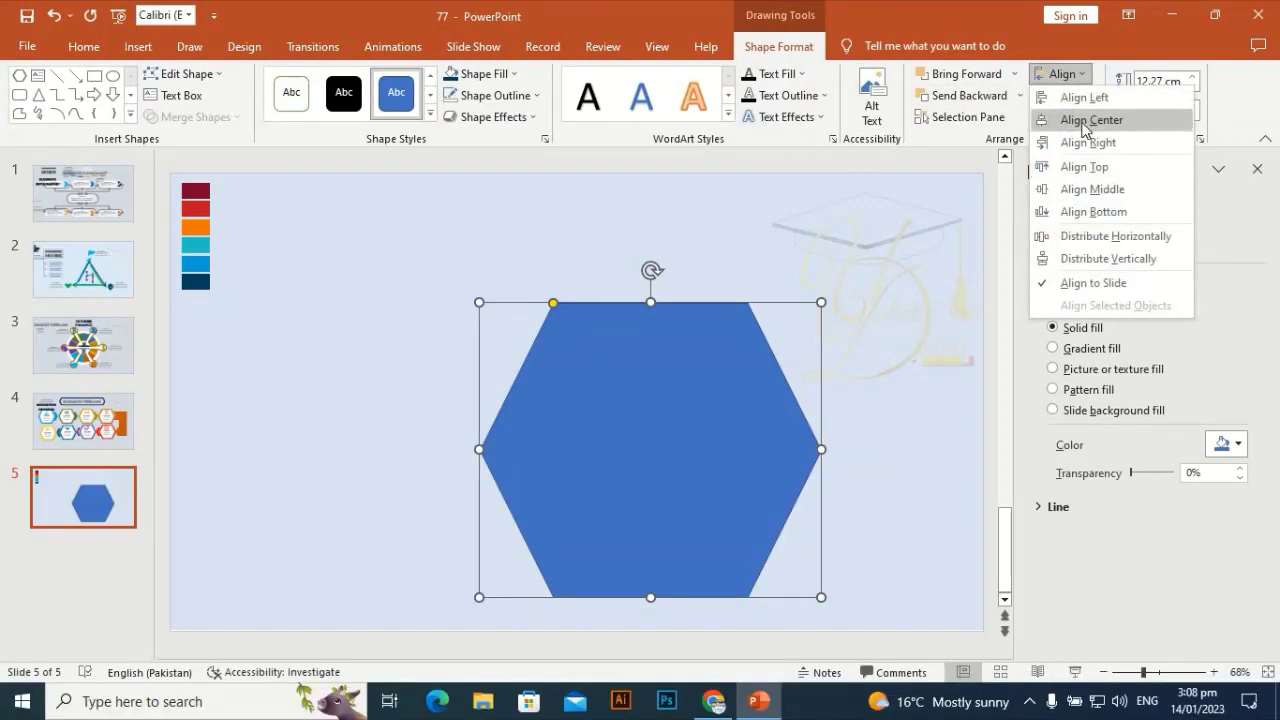
click(1085, 119)
click(1062, 74)
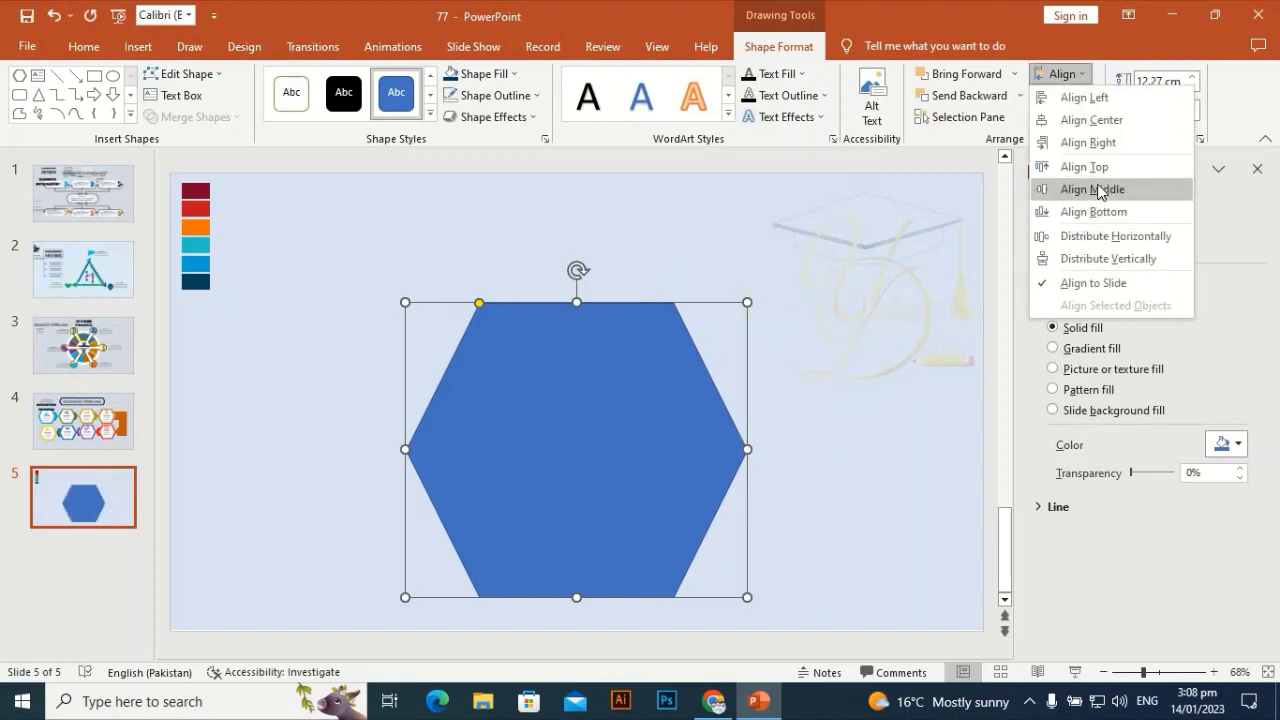
click(1098, 189)
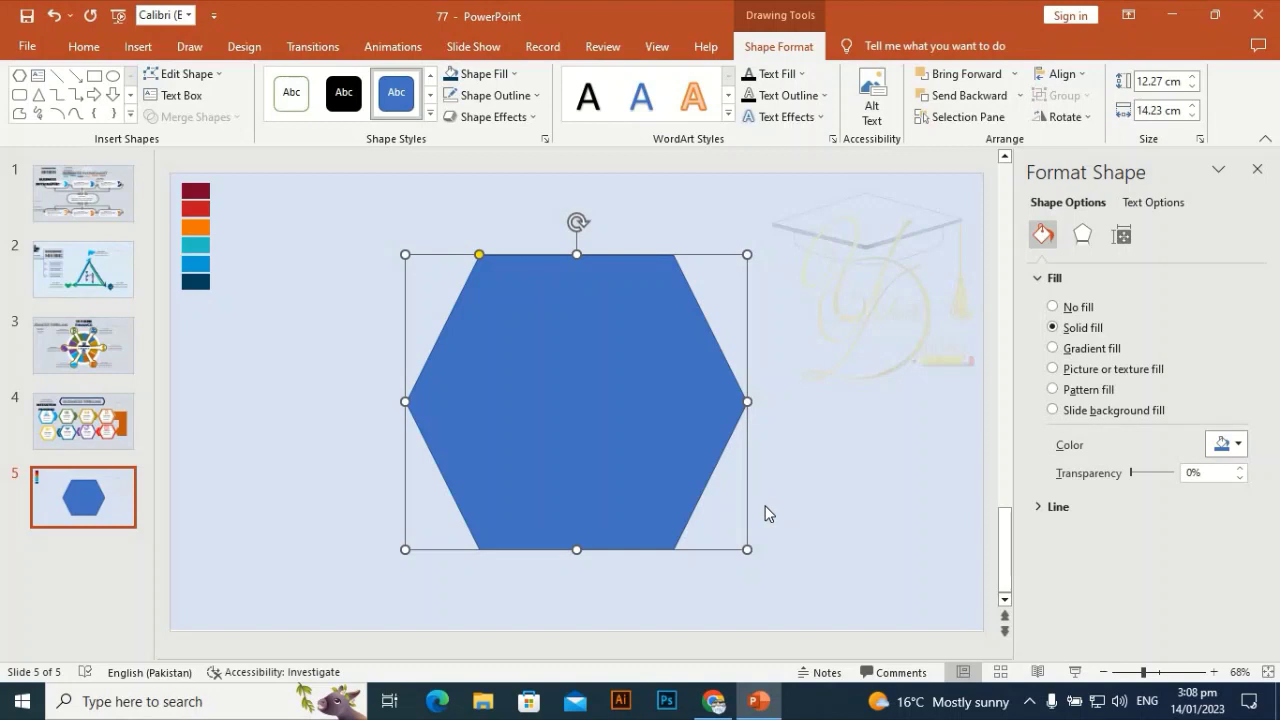
key(F8)
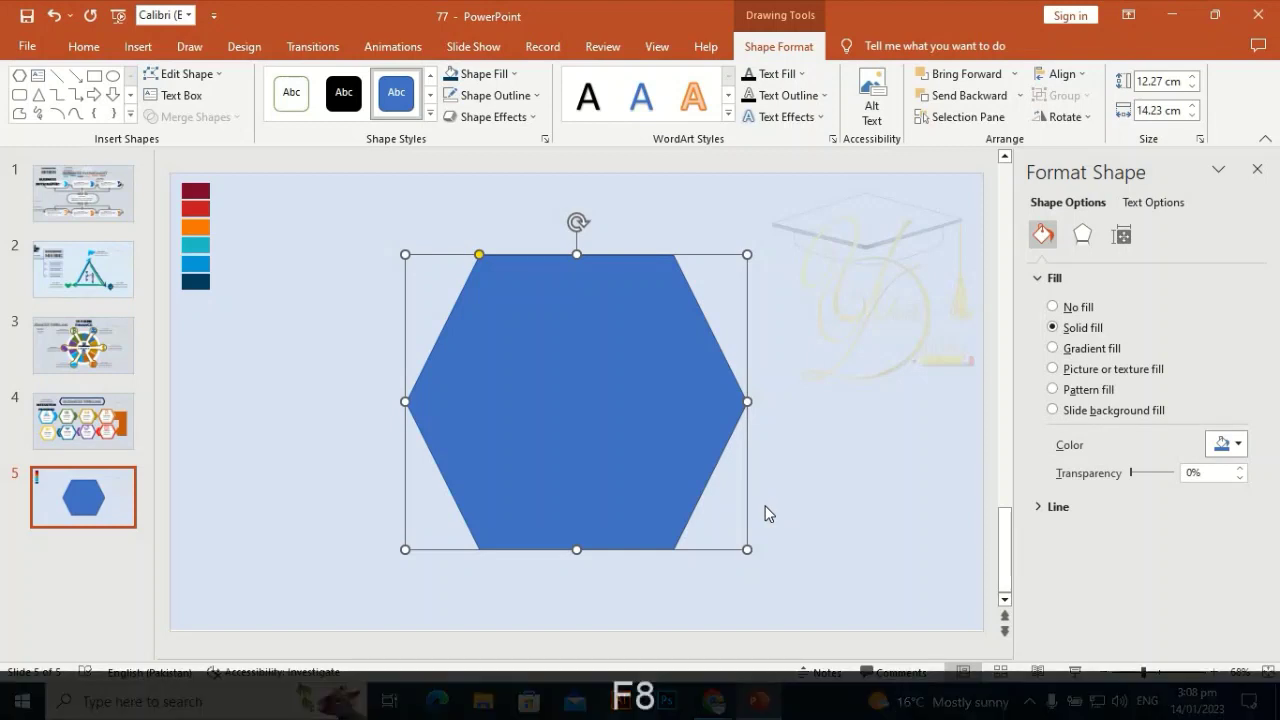
key(F9)
click(150, 50)
Draw a 2.89 cm circle on the hexagon's top-left corner and duplicate it onto the top-right corner
click(302, 97)
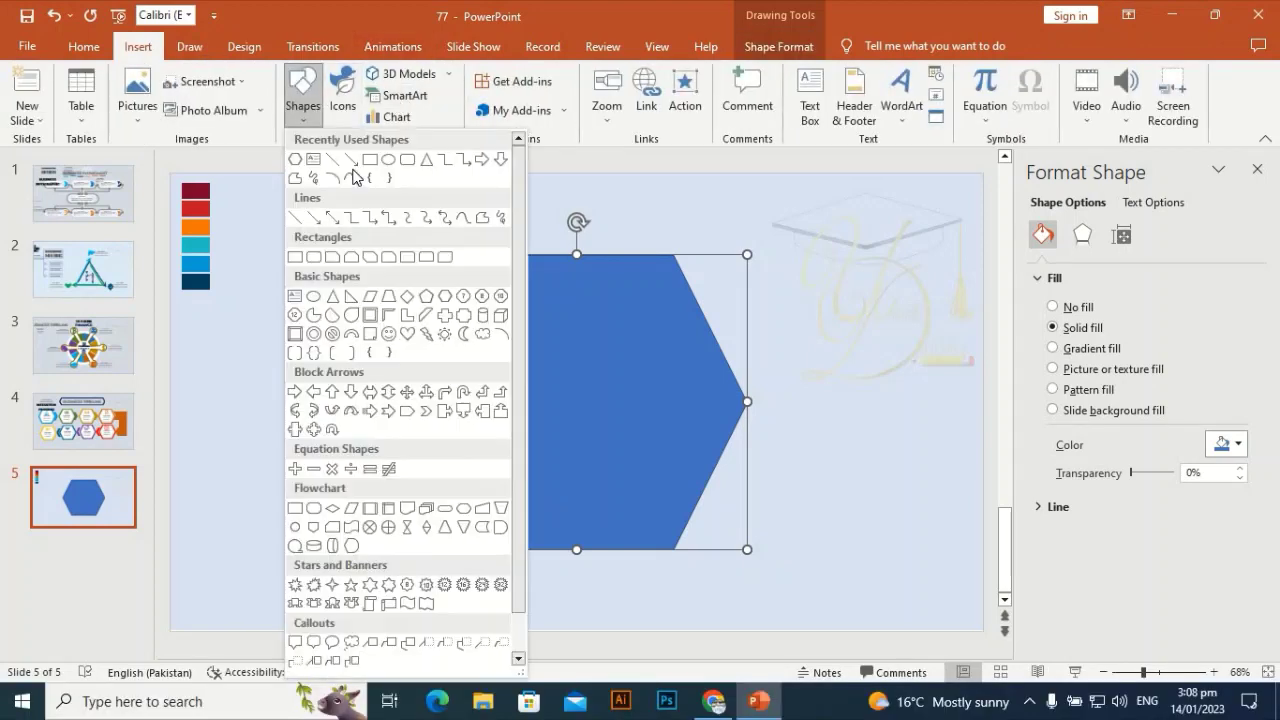
click(390, 160)
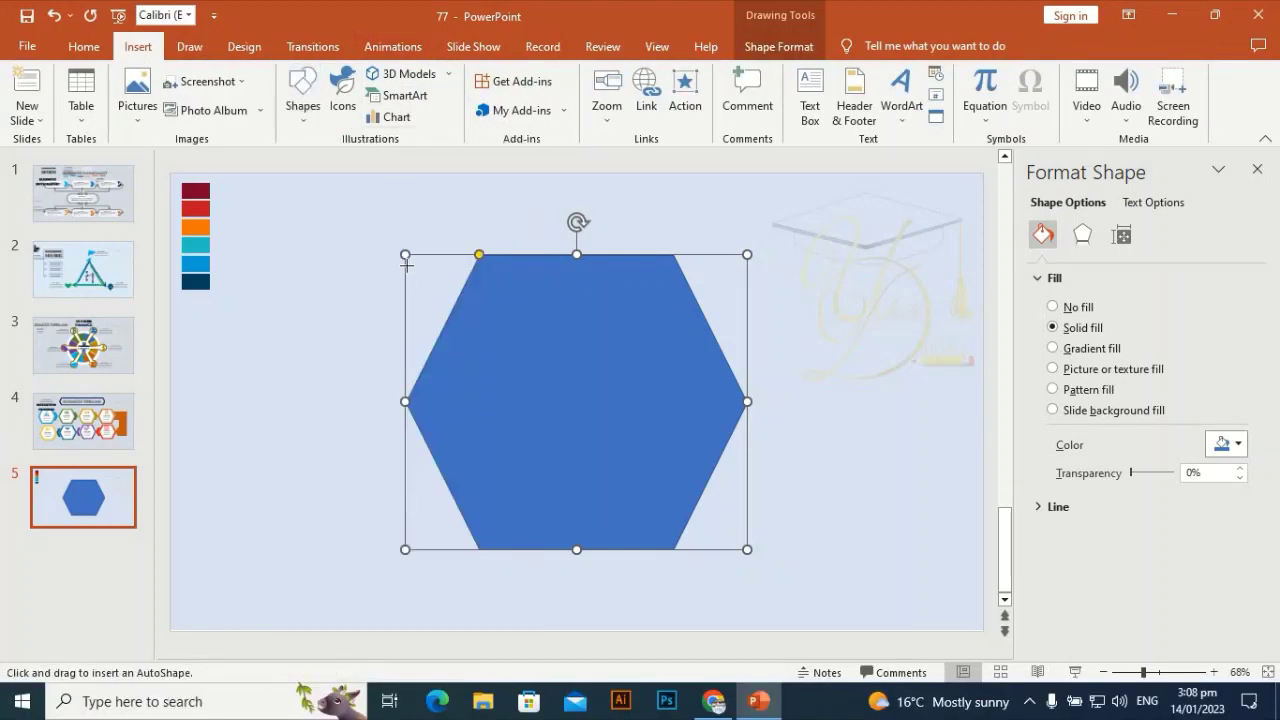
key(shift+alt)
mouse_move(416, 254)
mouse_down()
mouse_move(466, 296)
mouse_move(474, 263)
mouse_move(485, 277)
mouse_move(789, 274)
mouse_move(682, 252)
mouse_move(682, 271)
mouse_up()
key(ctrl)
key(ctrl+d)
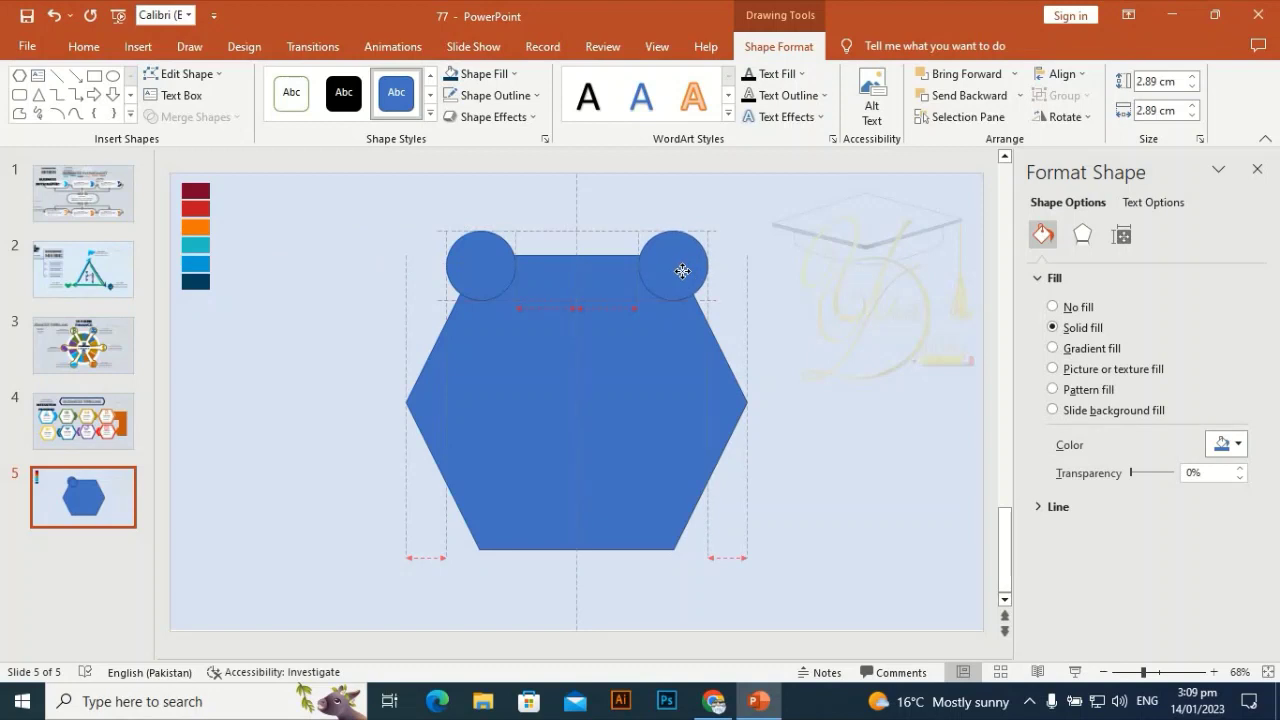
drag(681, 271, 681, 271)
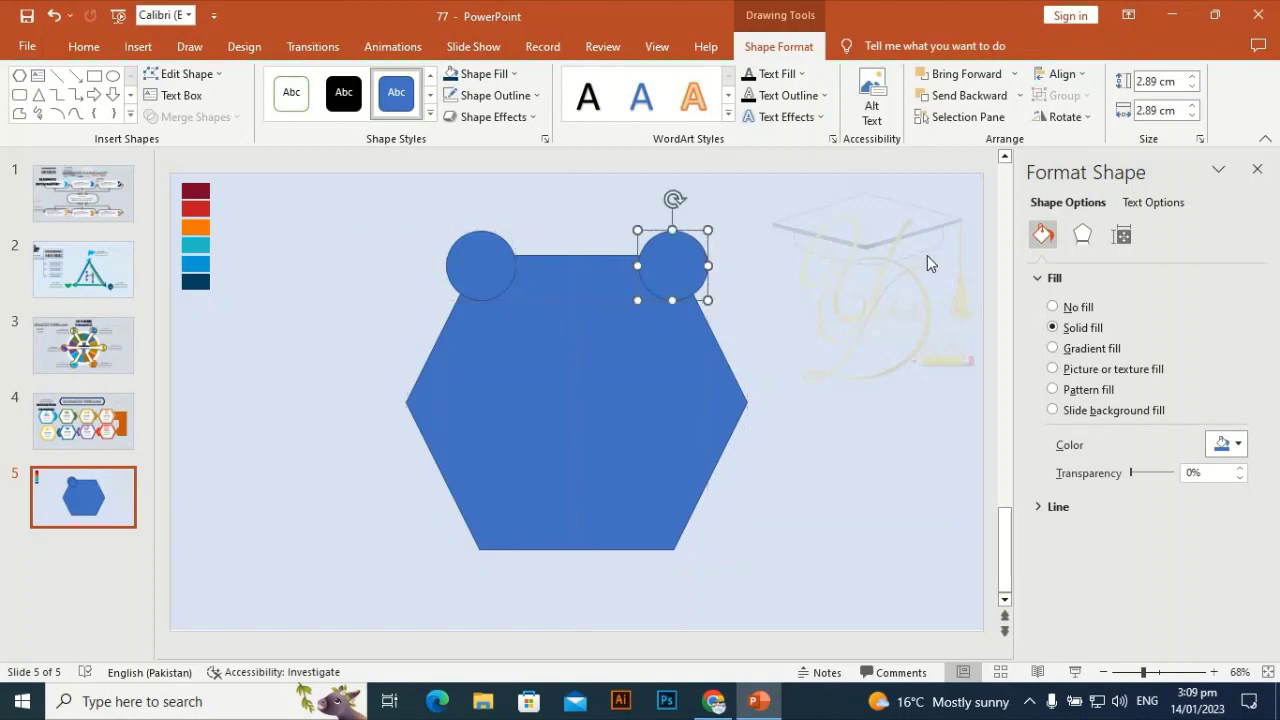
Place duplicate circles on the hexagon's right, bottom-right and bottom-left corners
key(ctrl+d)
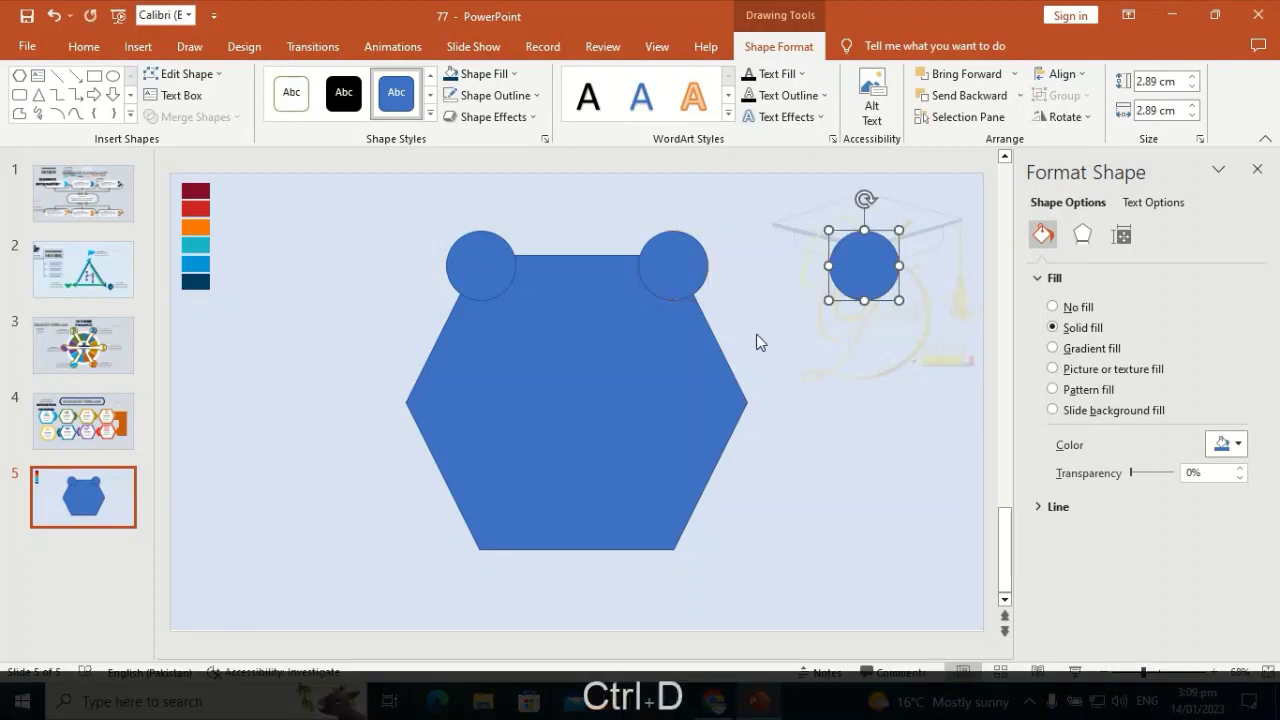
drag(872, 265, 751, 401)
key(ctrl+d)
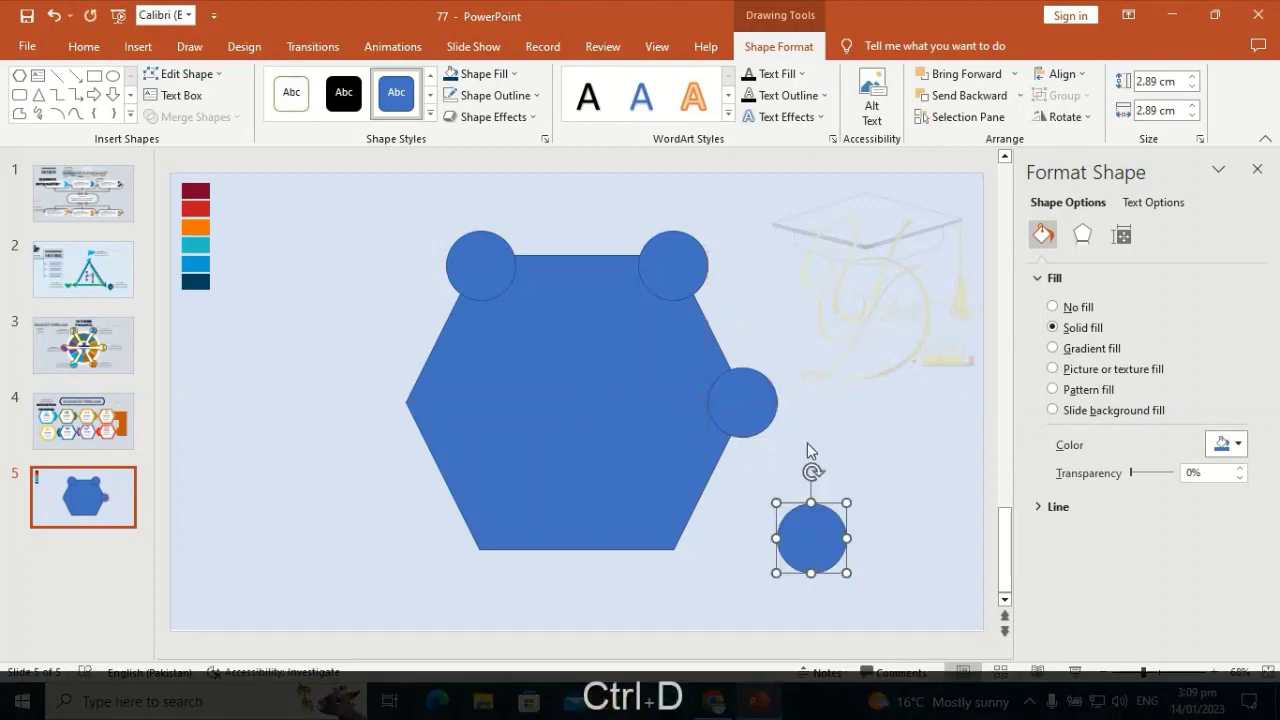
drag(814, 537, 670, 541)
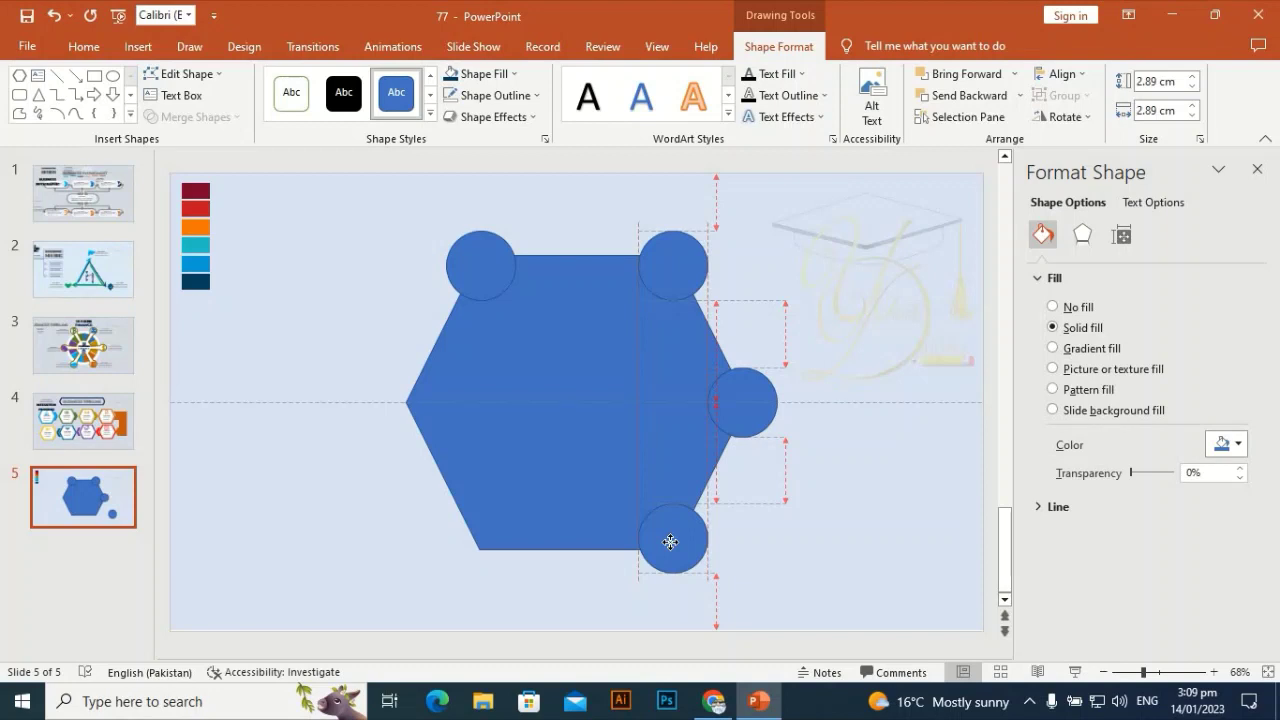
drag(670, 541, 670, 541)
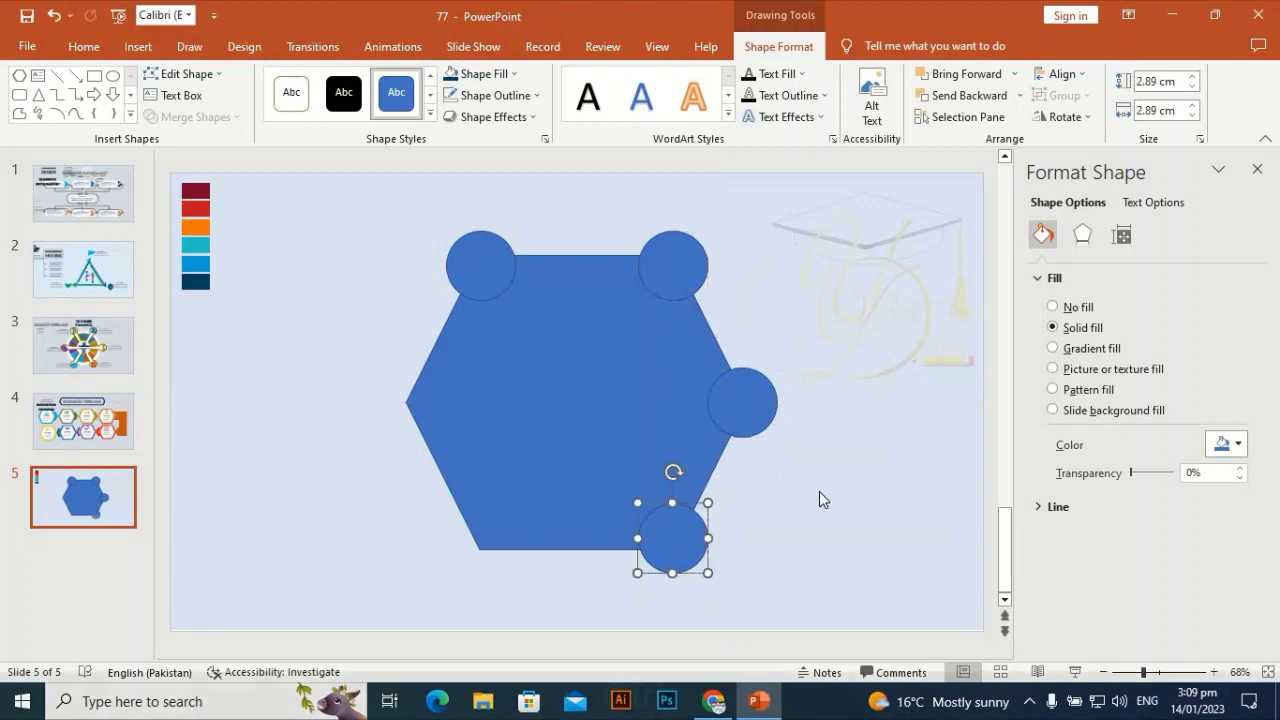
key(ctrl+d)
drag(582, 607, 473, 493)
Position a final circle on the left corner and marquee-select the hexagon with all six circles
scroll(457, 605, up, 1)
key(ctrl+d)
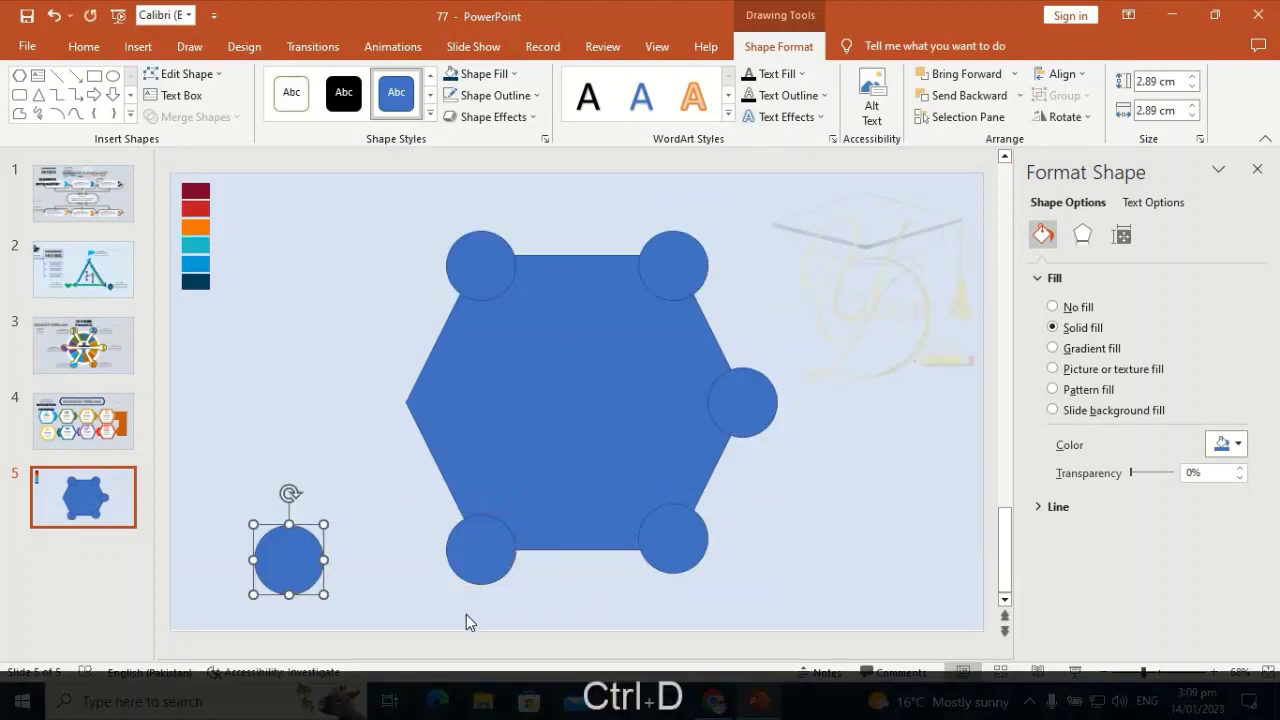
drag(302, 557, 419, 396)
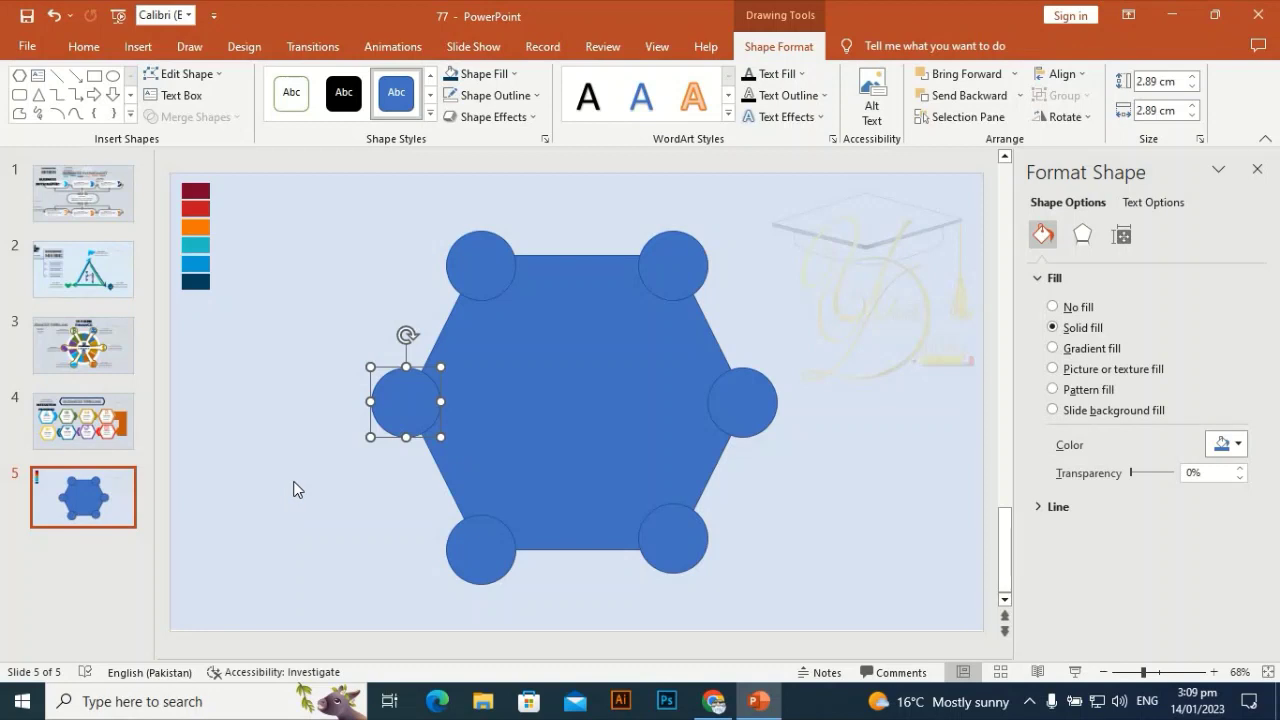
drag(409, 407, 413, 408)
drag(372, 455, 372, 455)
click(372, 455)
drag(833, 157, 320, 670)
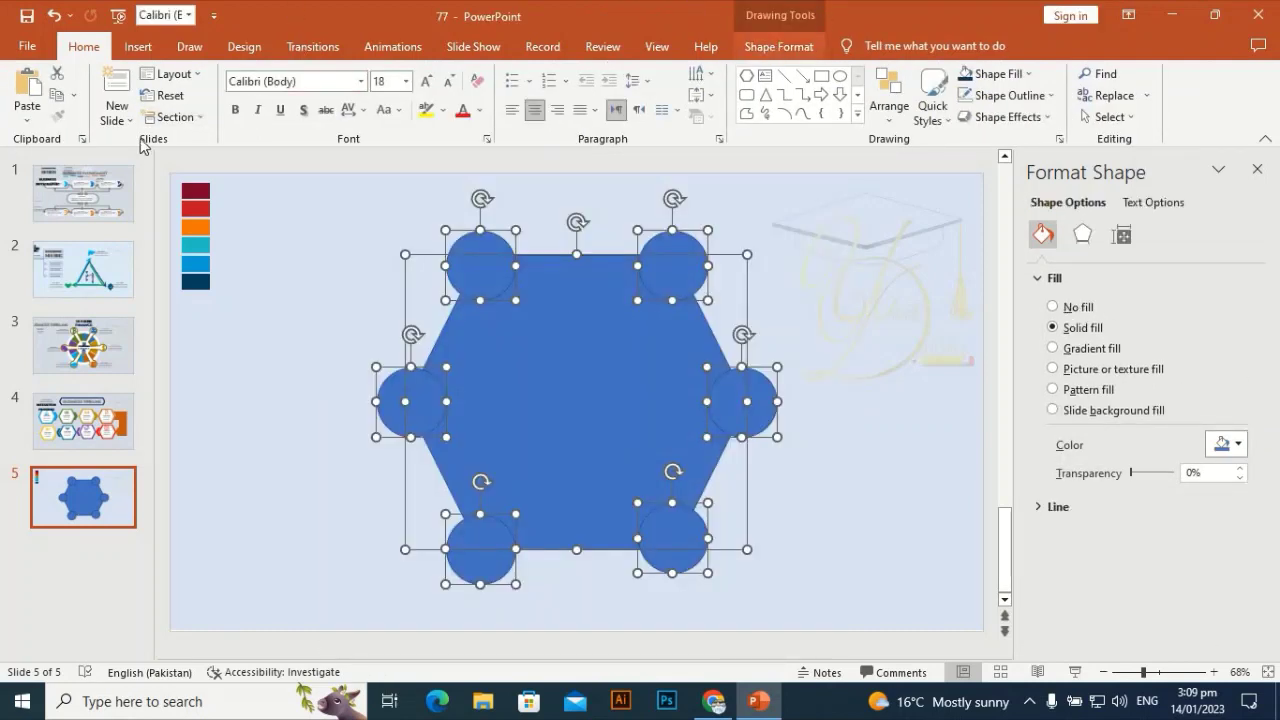
Merge the hexagon and circles into one shape and move a duplicate off to the left
click(230, 118)
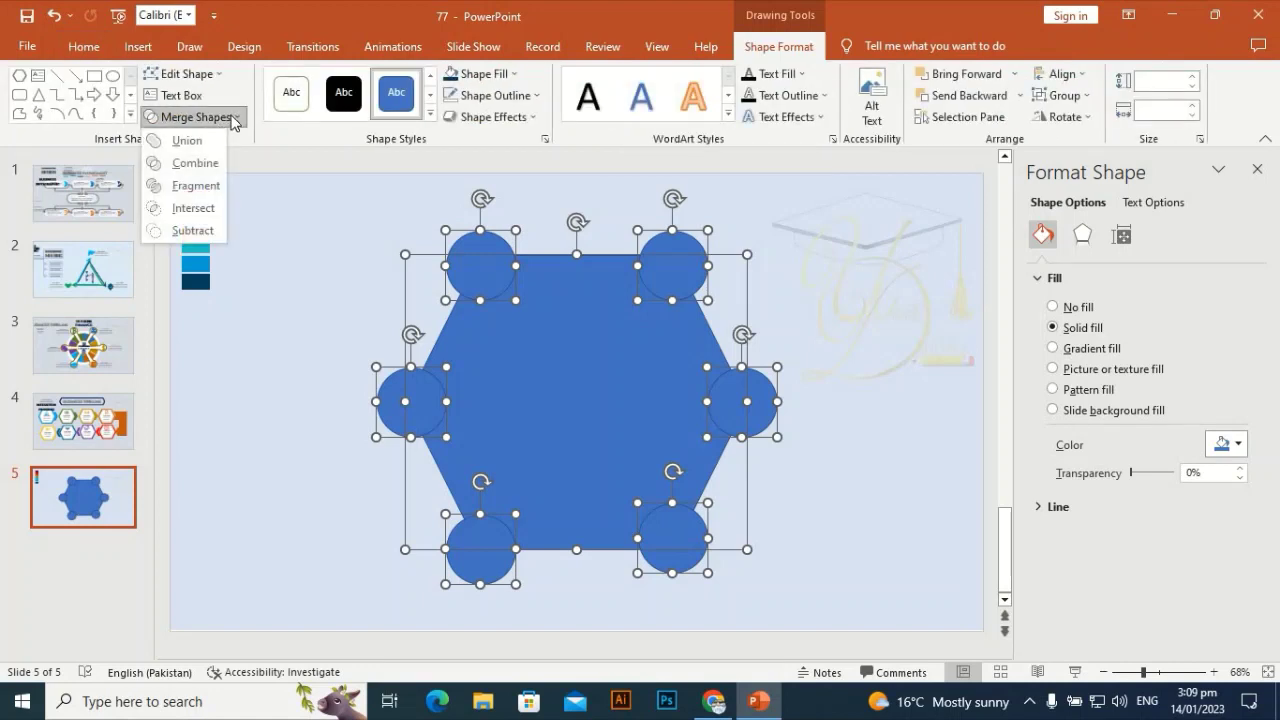
click(187, 140)
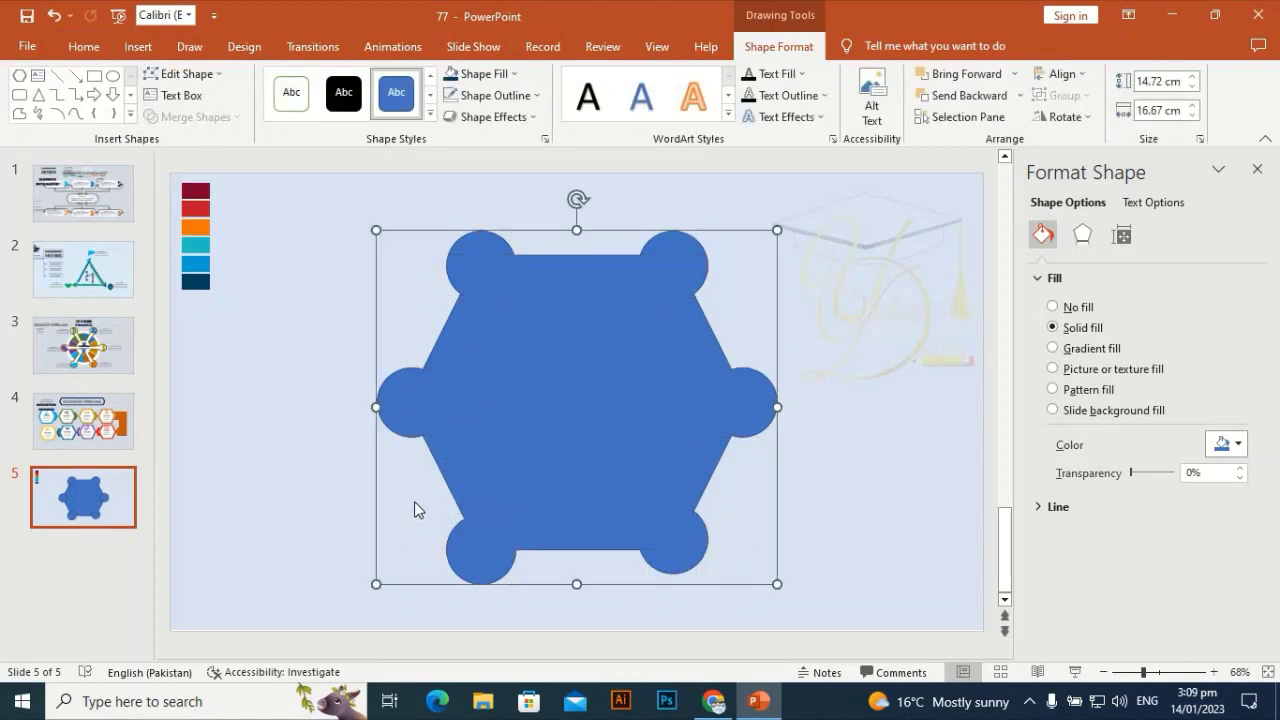
key(ctrl)
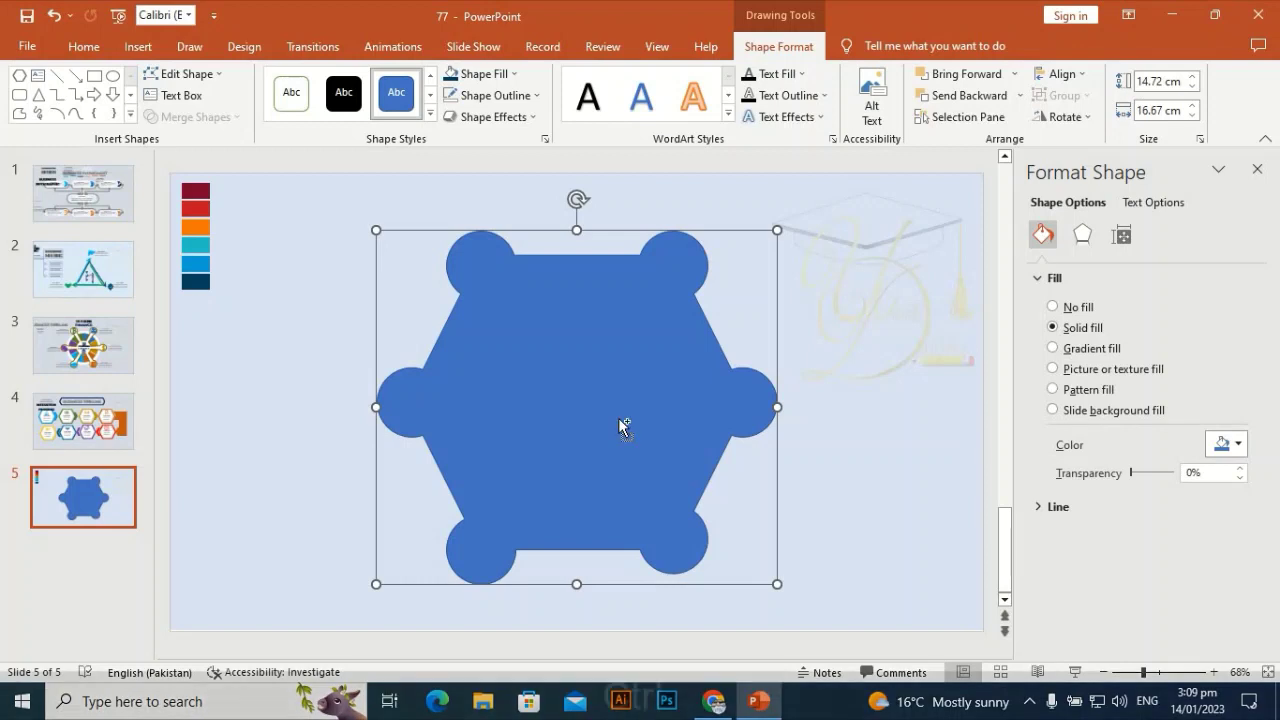
key(ctrl+d)
drag(623, 424, 173, 486)
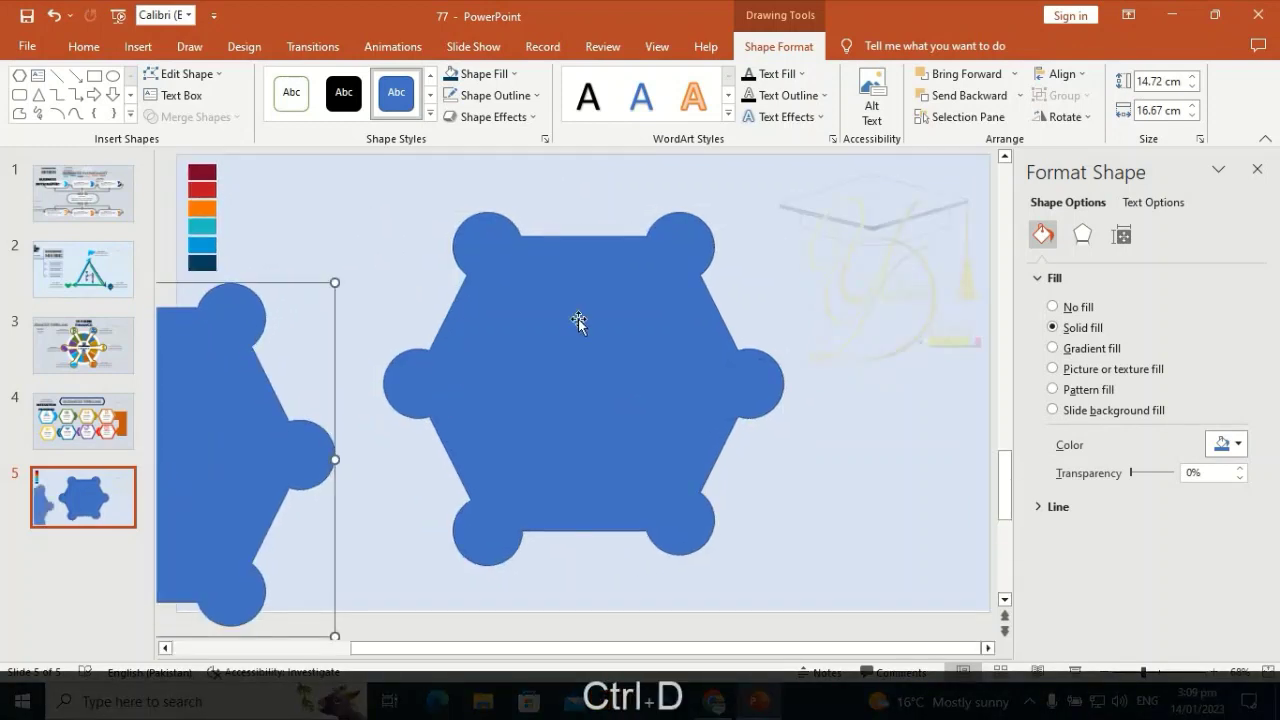
Shrink the central merged shape to 13.48 × 15.27 cm and centre it on the slide
click(593, 357)
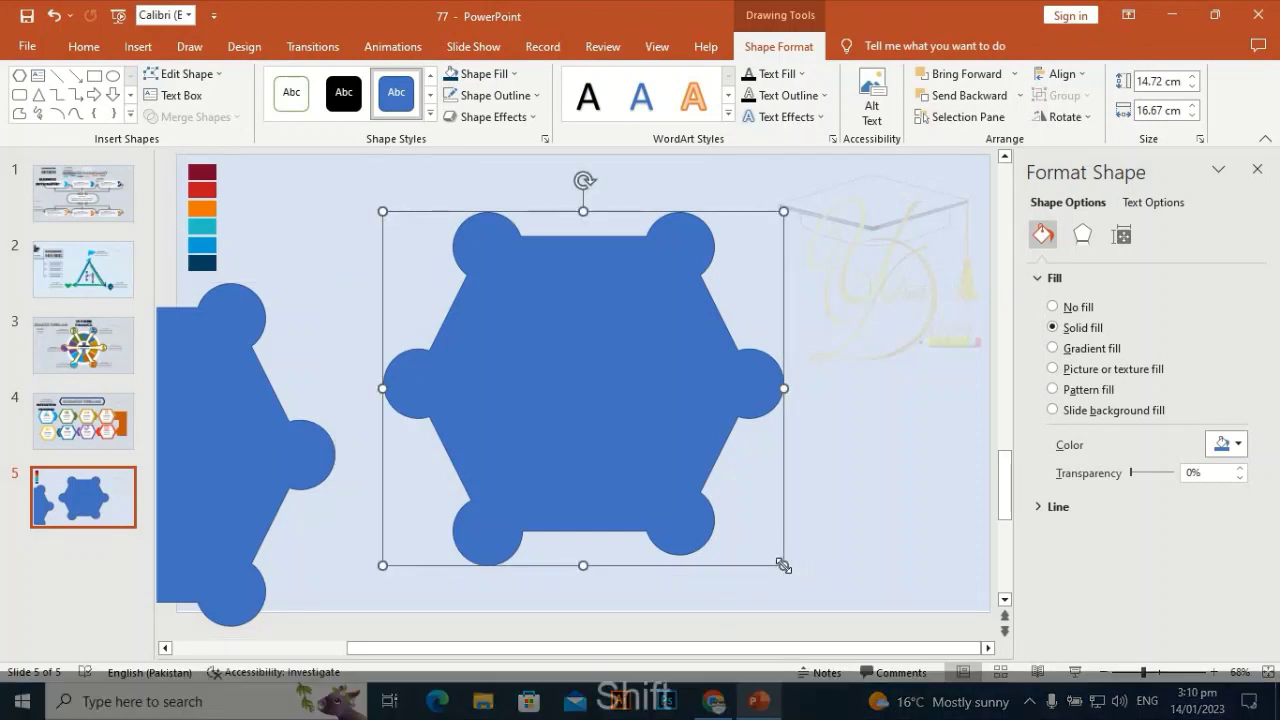
drag(783, 565, 748, 535)
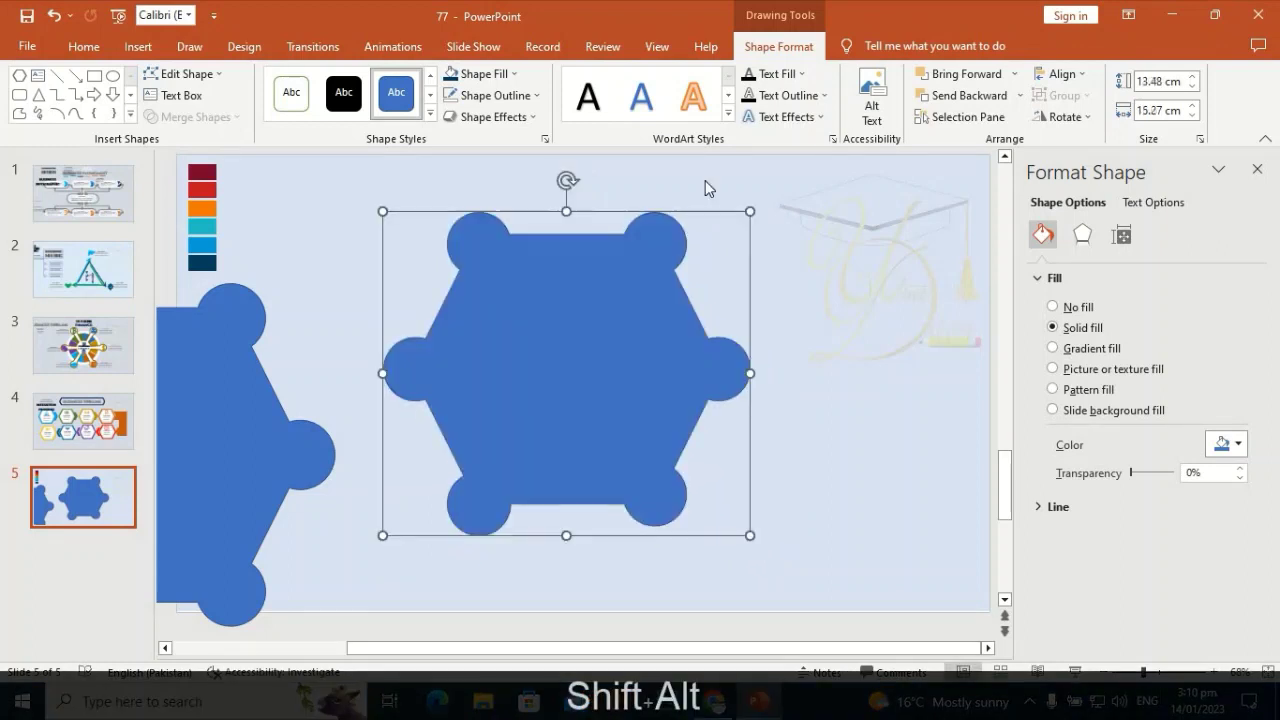
click(1060, 74)
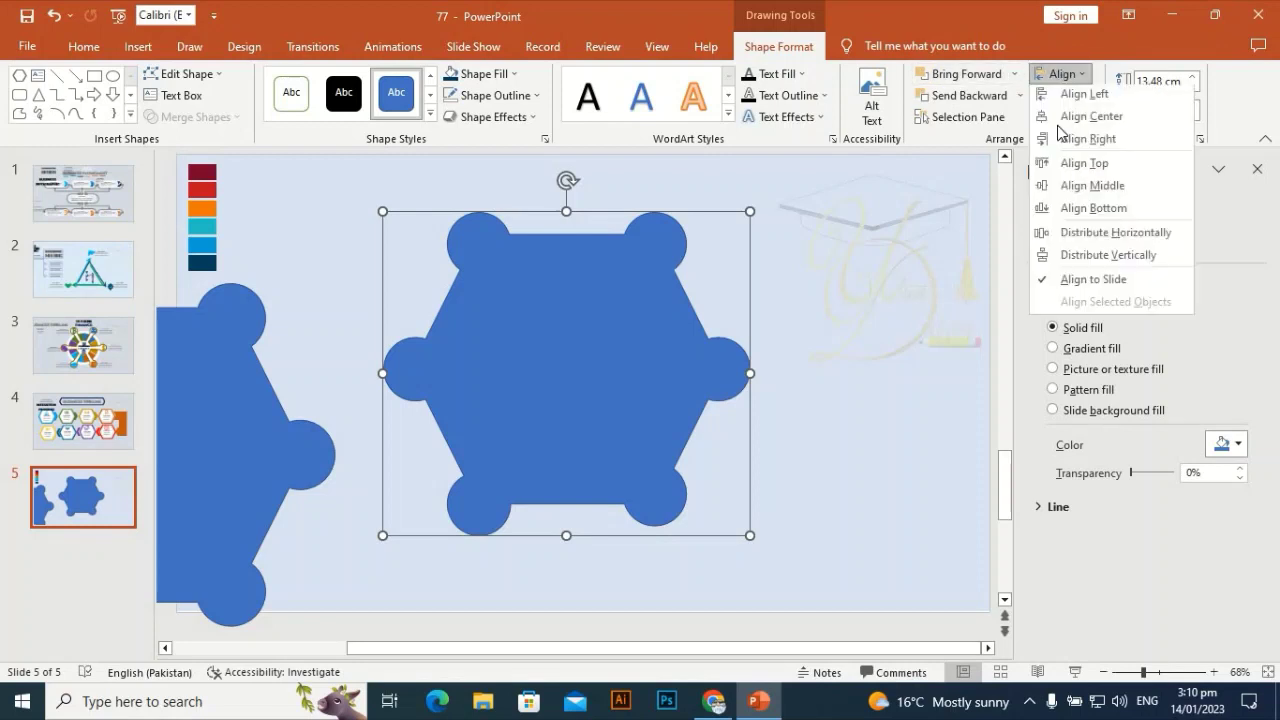
click(1082, 120)
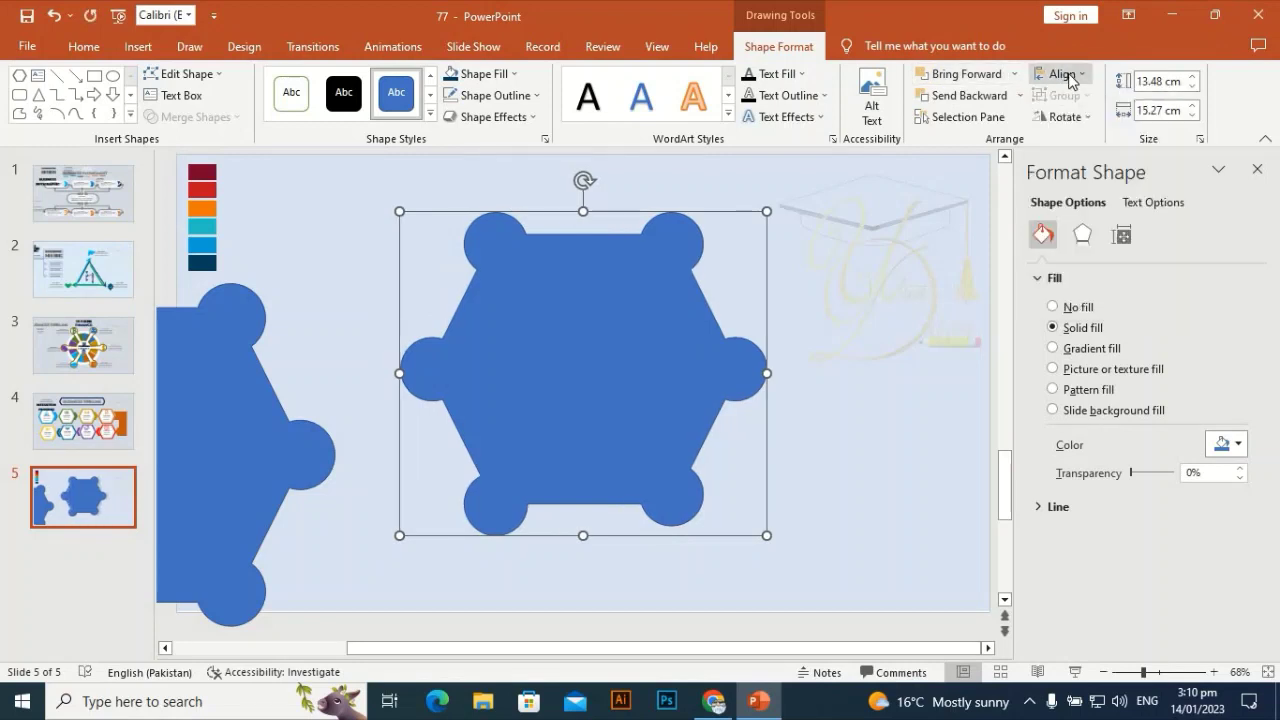
click(1062, 74)
click(1120, 196)
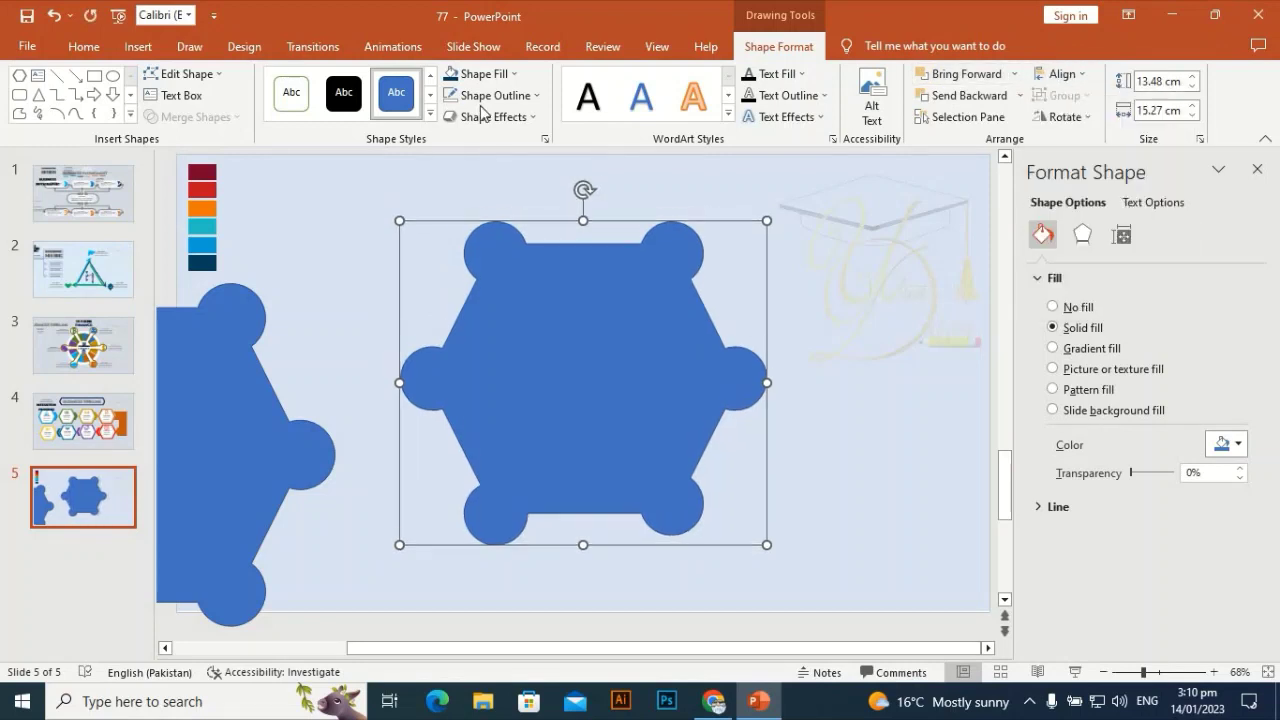
click(149, 52)
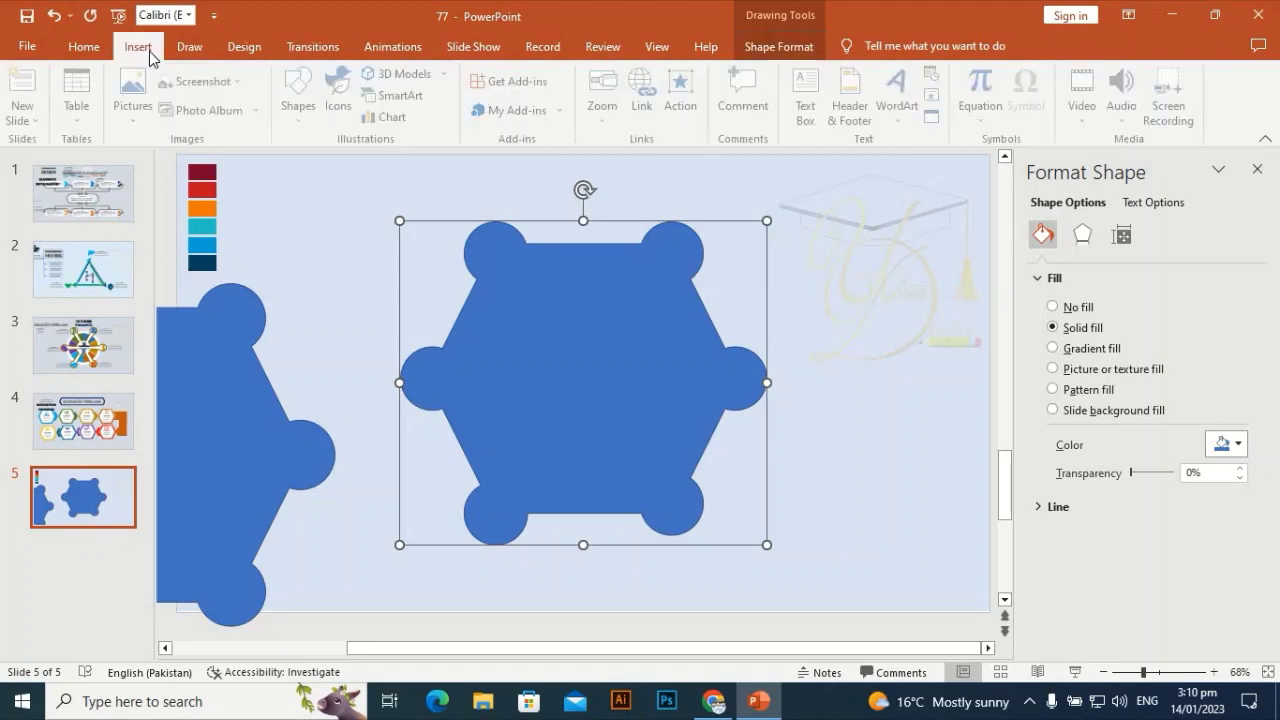
Draw a thin vertical rectangle down the hexagon and centre it on the slide
click(302, 100)
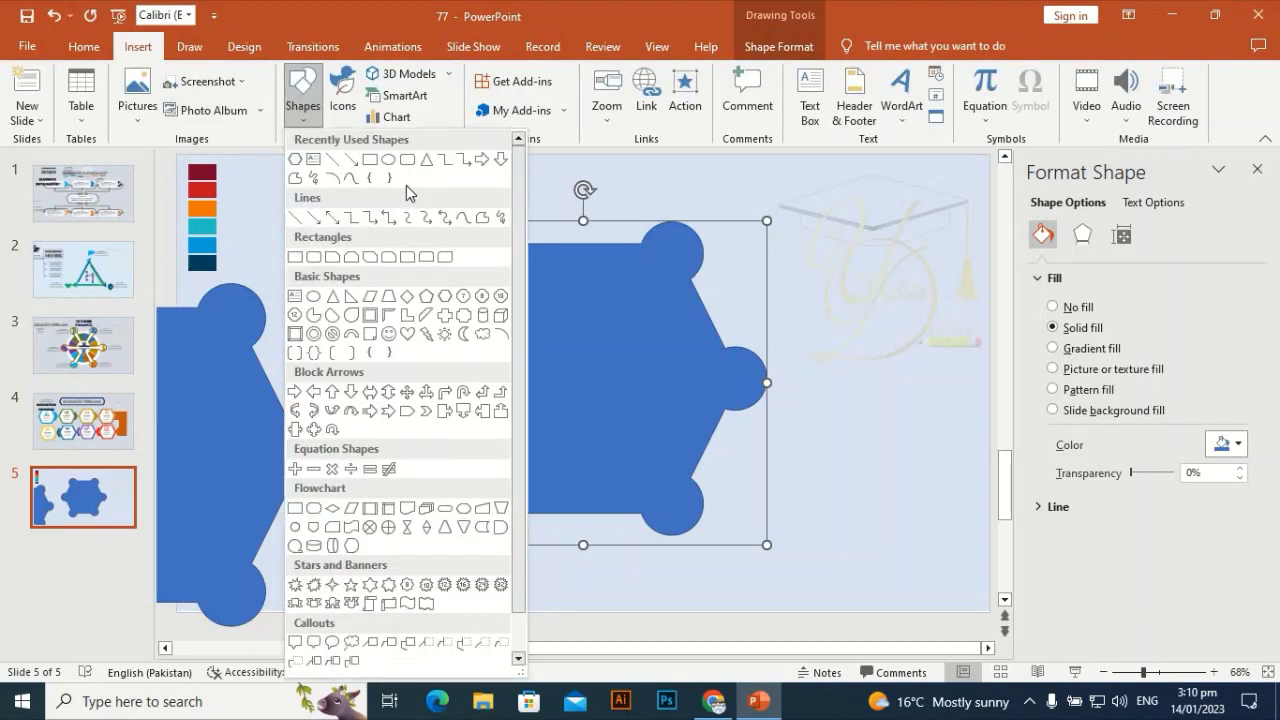
click(368, 160)
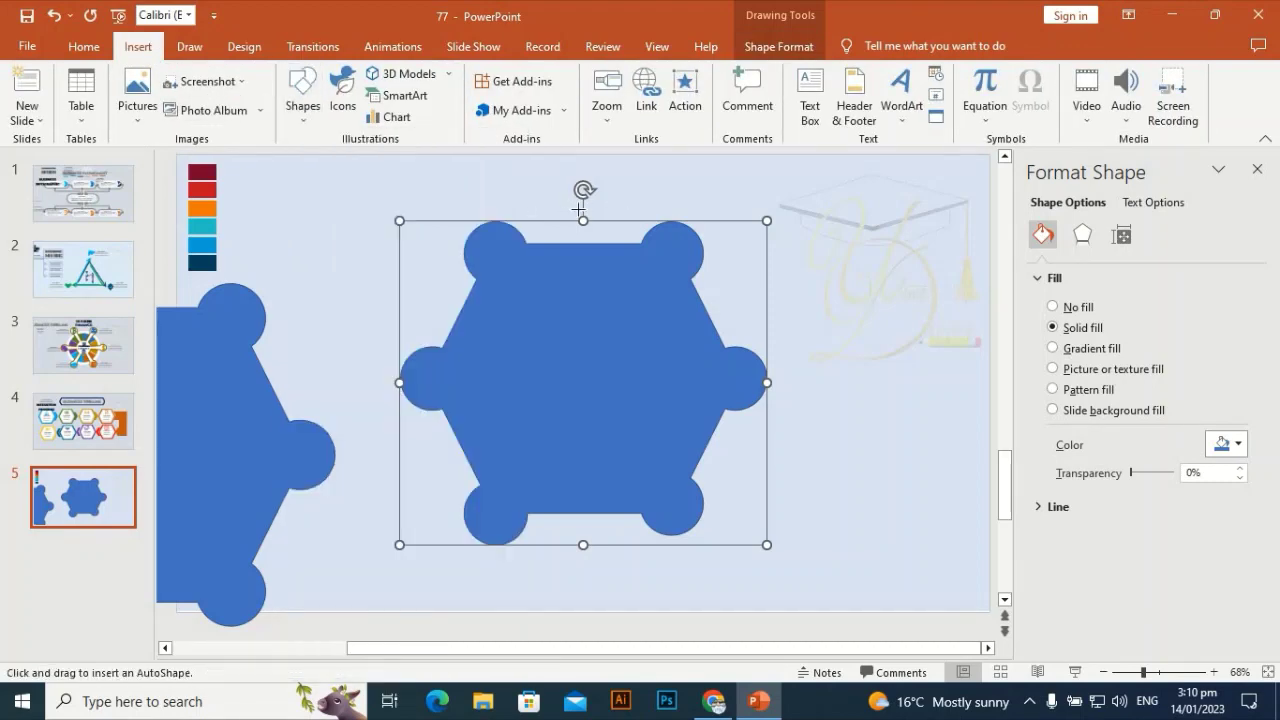
drag(583, 208, 586, 562)
drag(585, 561, 585, 561)
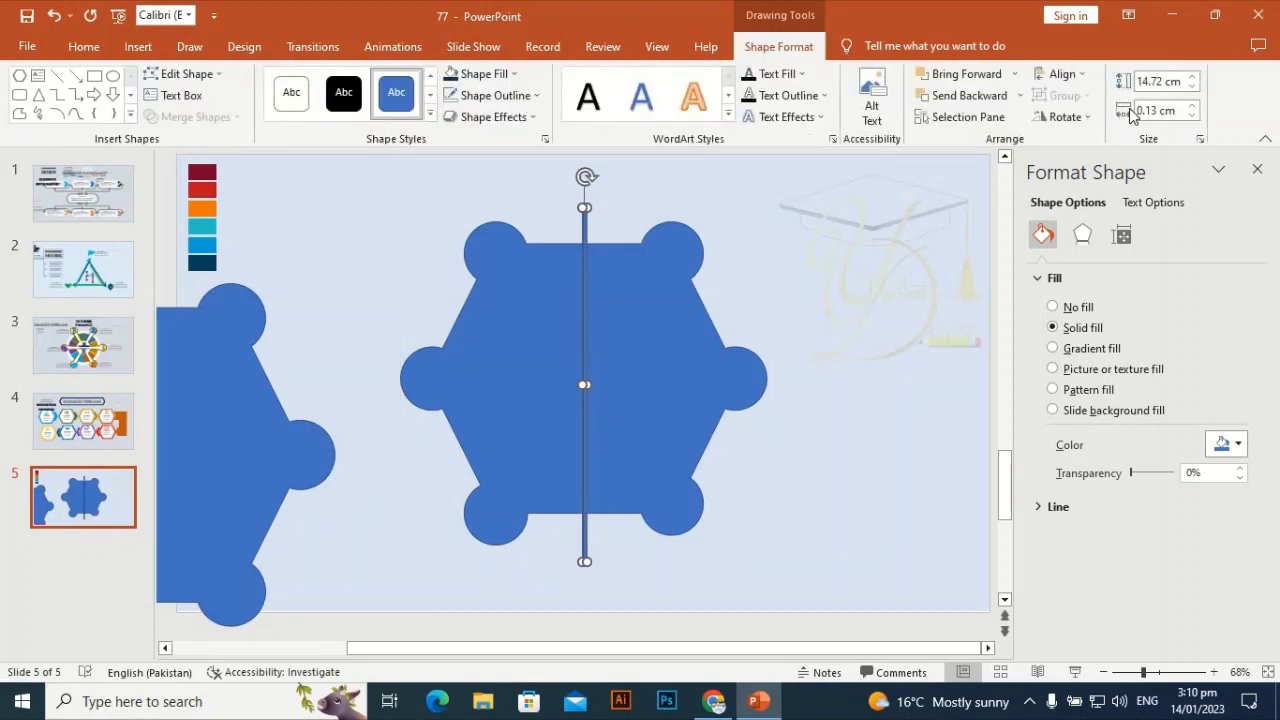
click(1068, 75)
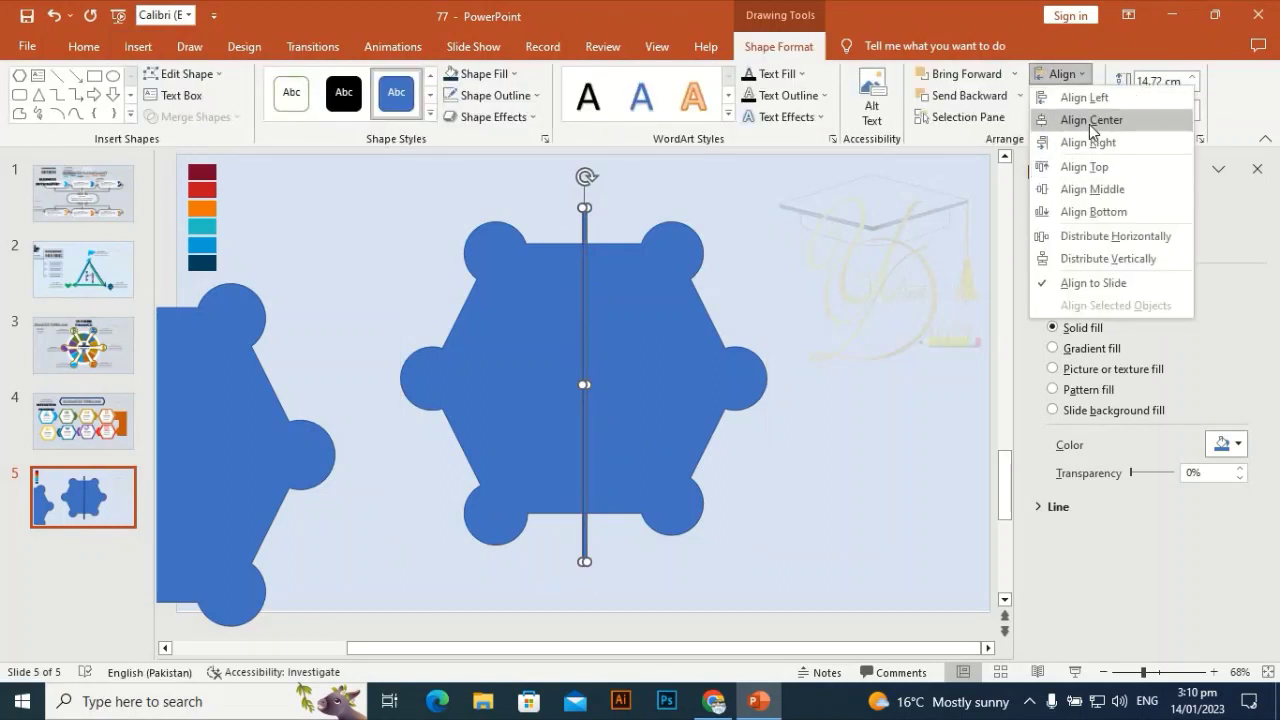
click(1089, 124)
click(1083, 76)
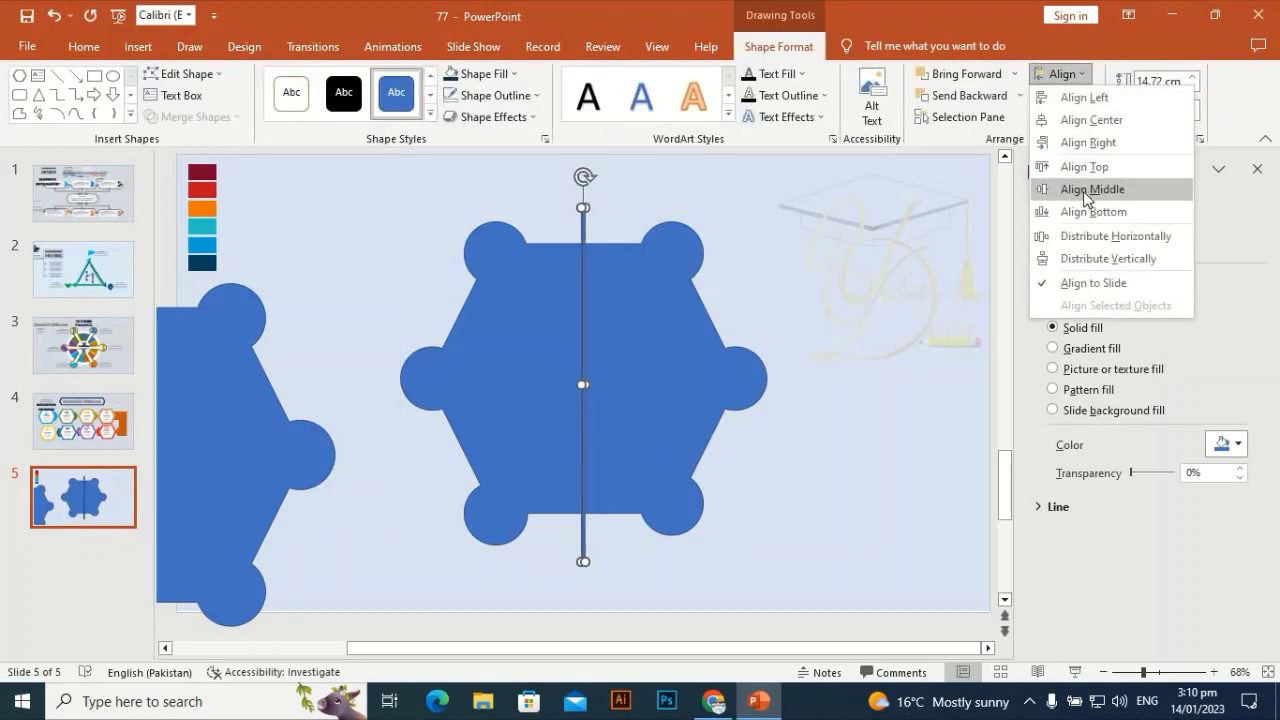
click(1083, 191)
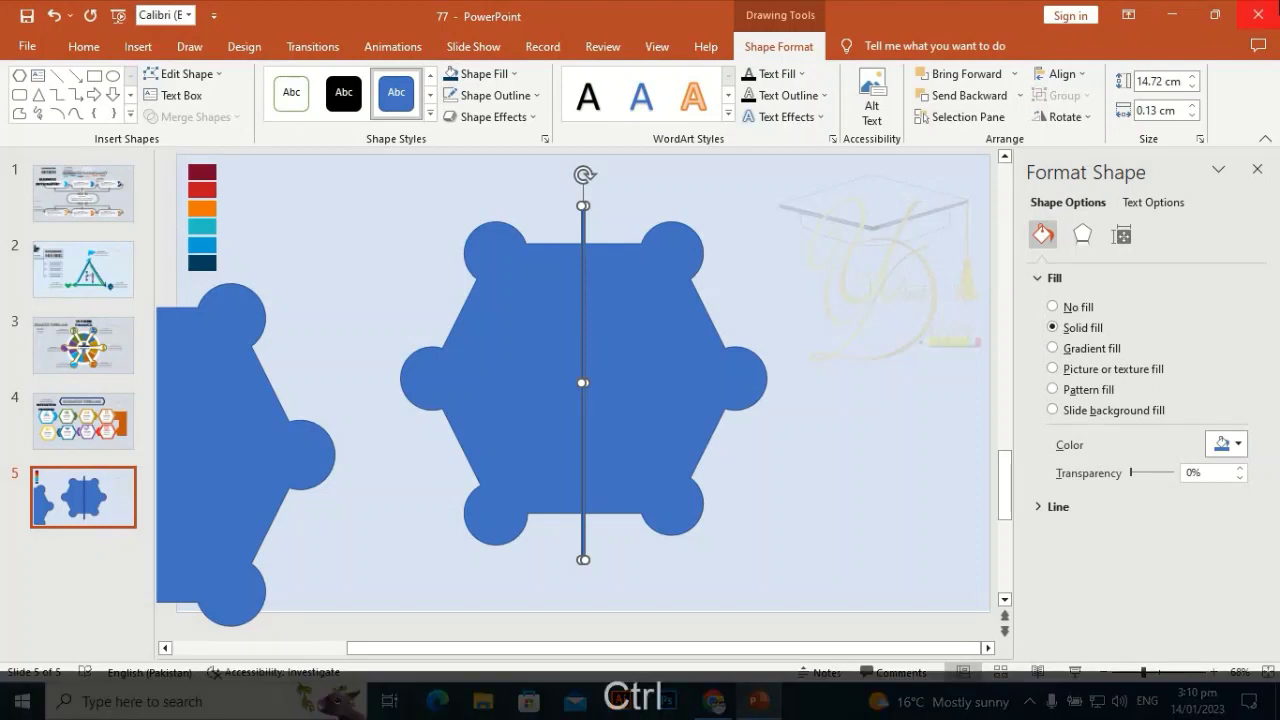
Duplicate the bar, centre the copy, and rotate it clockwise
key(ctrl+d)
click(1083, 76)
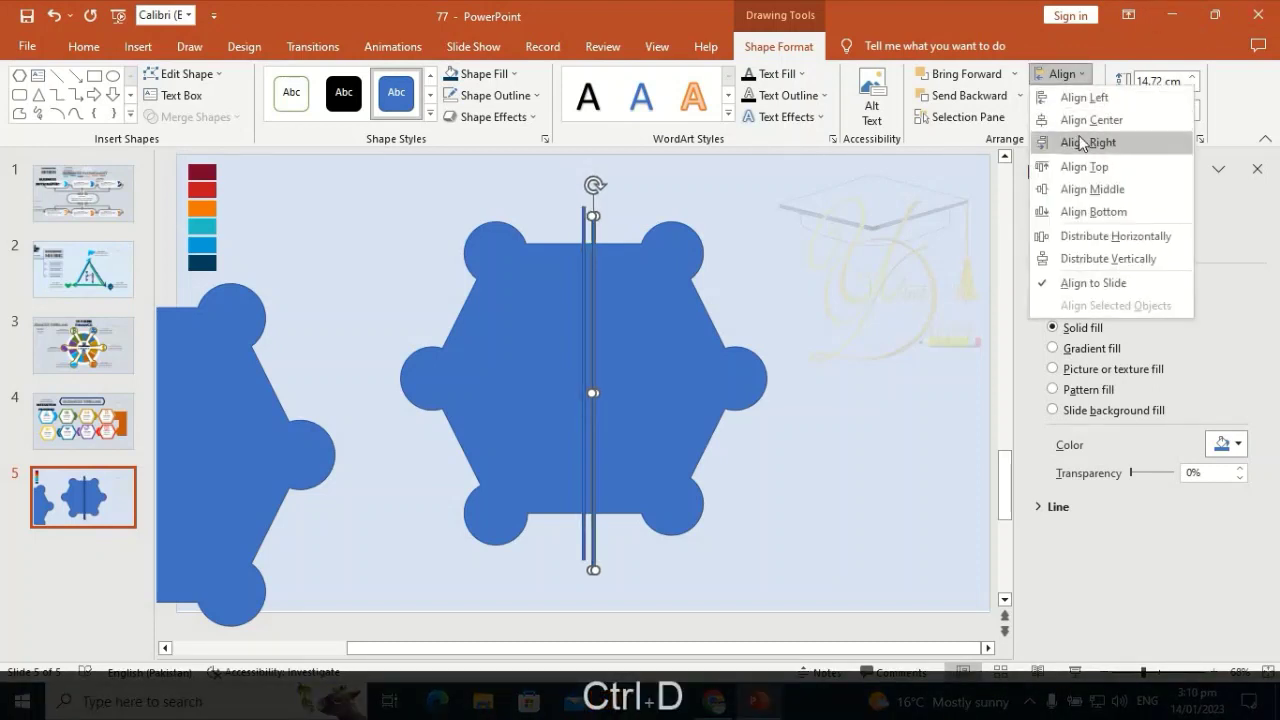
click(1087, 121)
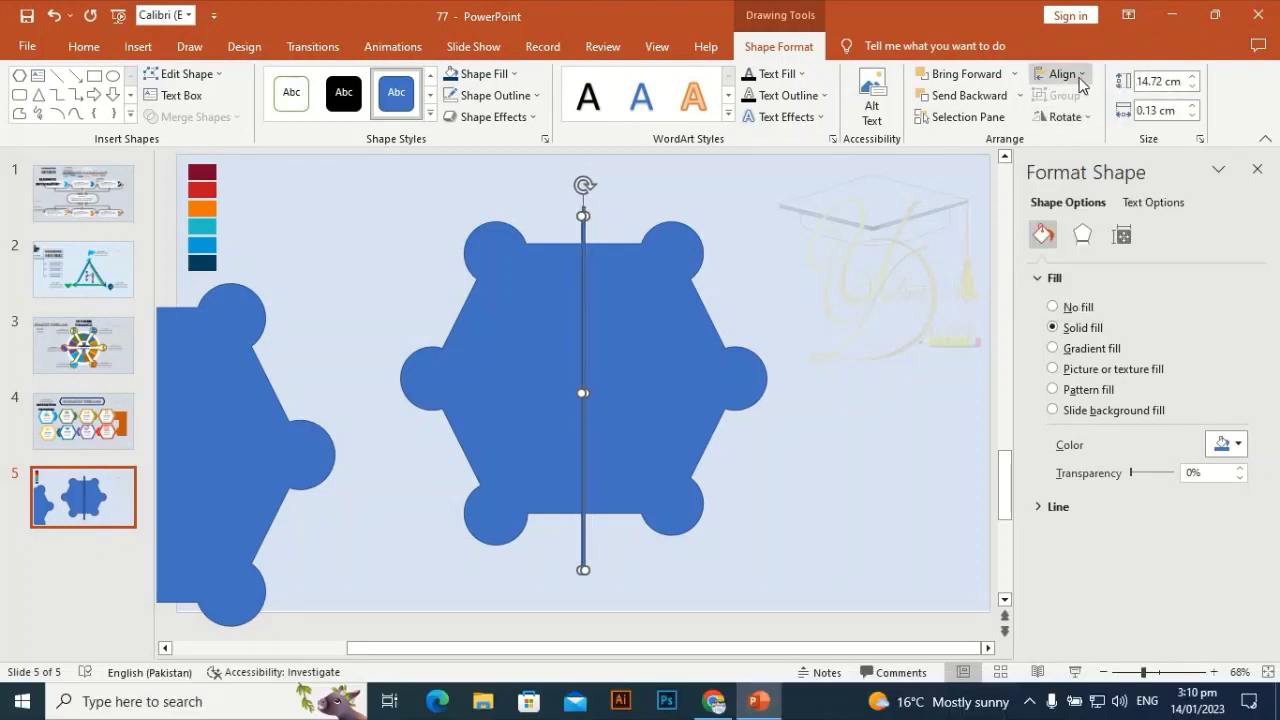
click(1070, 76)
click(1102, 190)
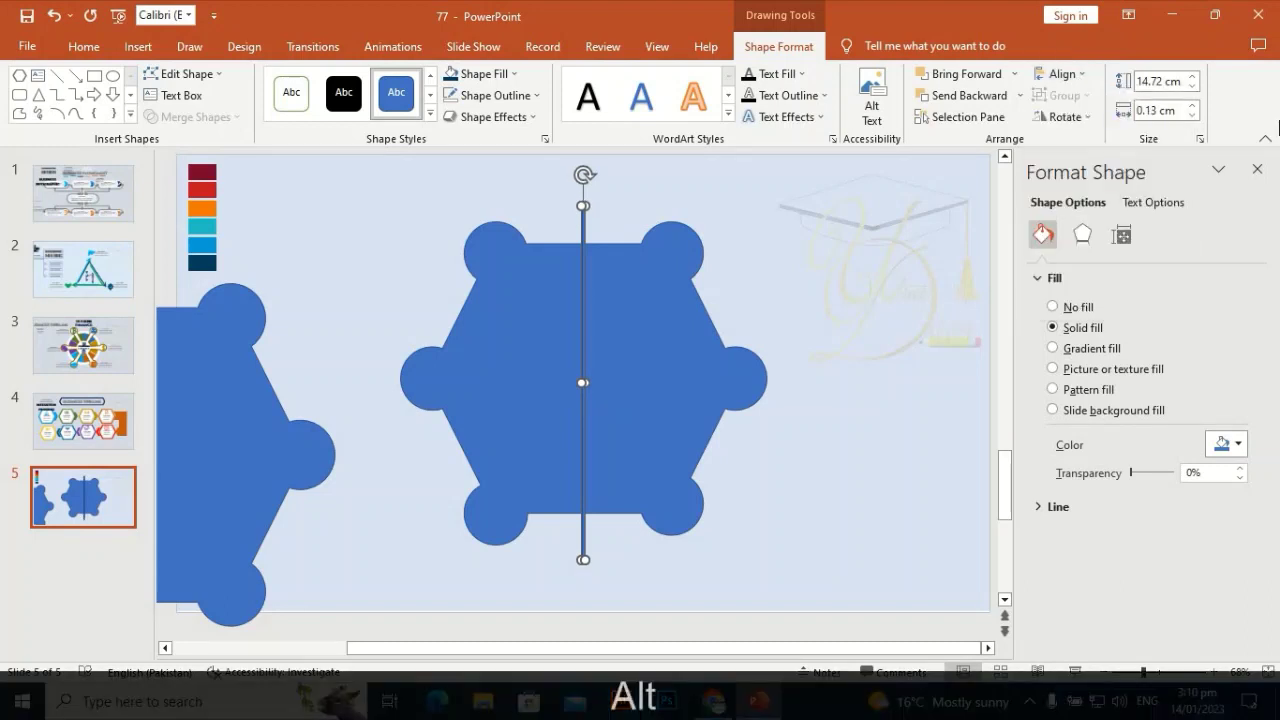
key(alt+Right)
key(alt+Right)
key(alt+Right)
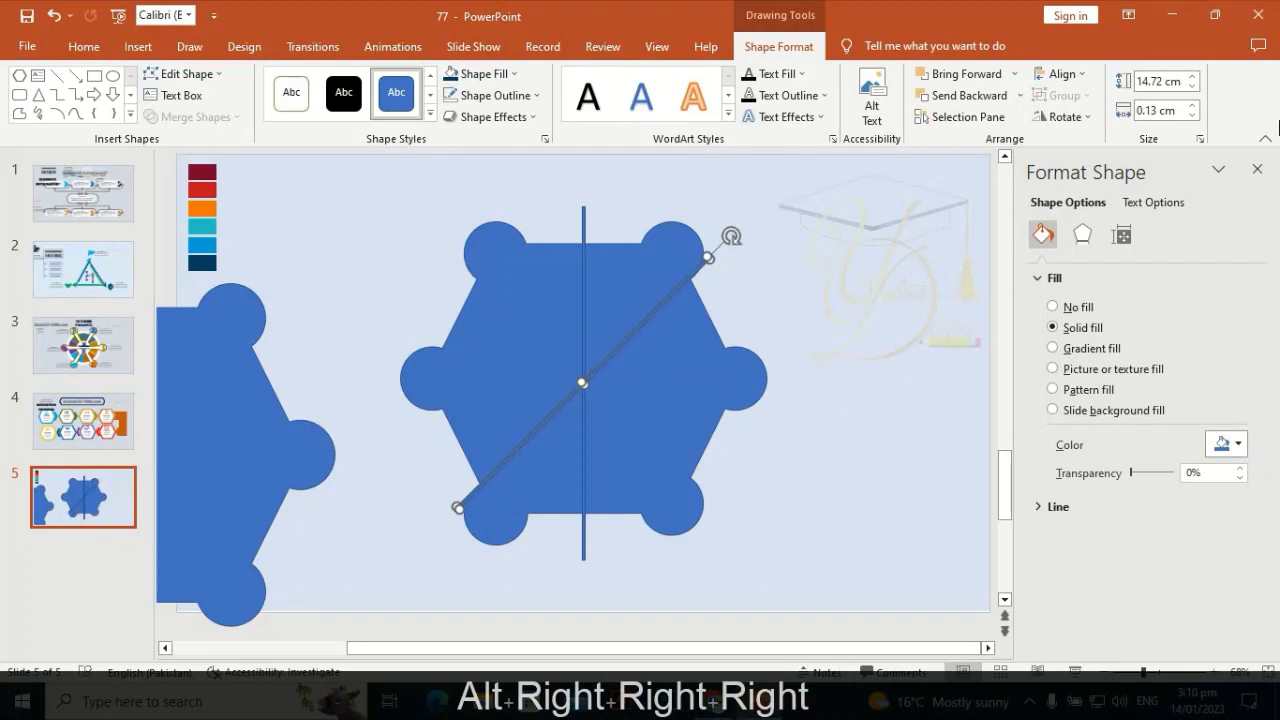
key(alt+Right)
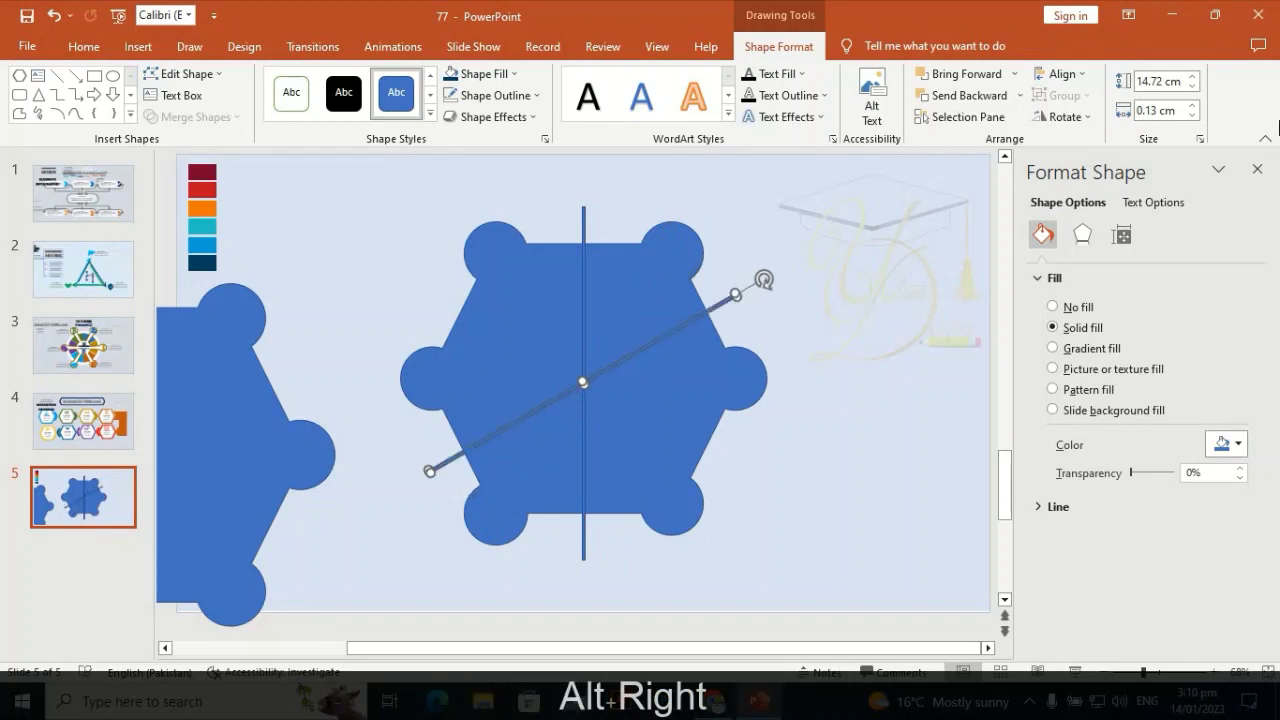
Add a third bar rotated further clockwise, then select the hexagon and all three bars
key(ctrl)
key(ctrl+d)
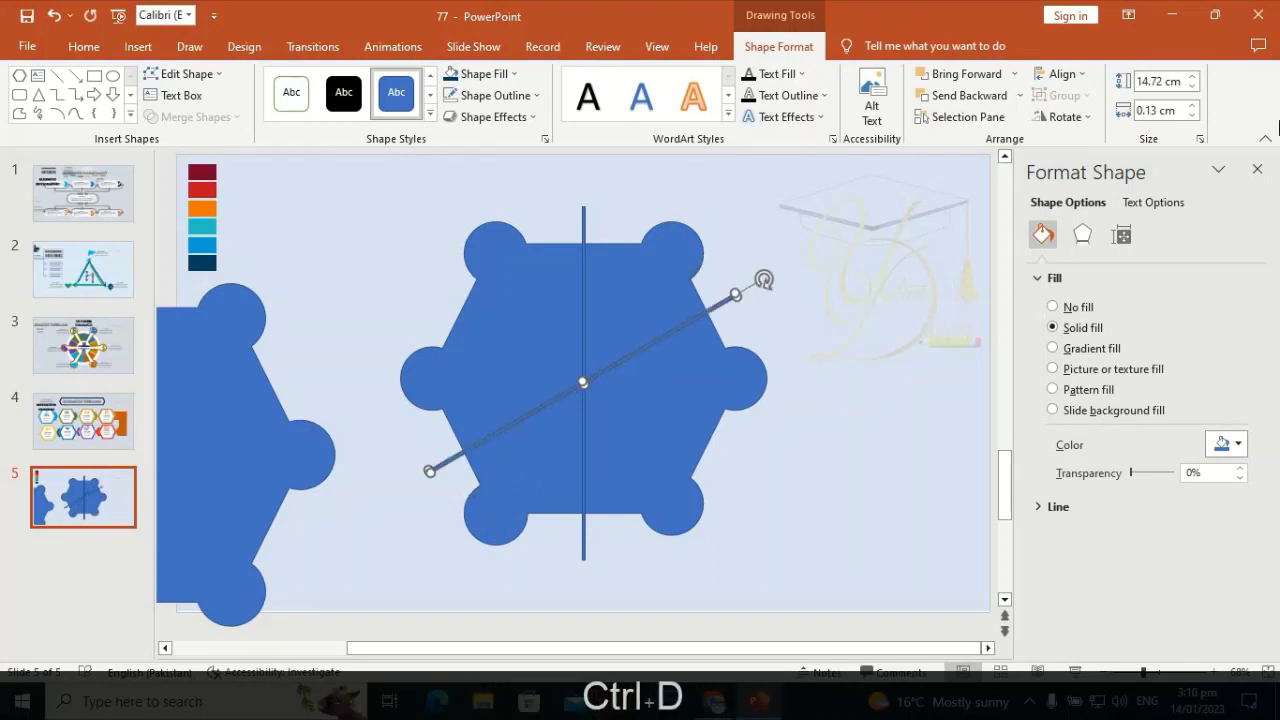
key(alt+Right)
key(alt+Right)
key(alt+Right)
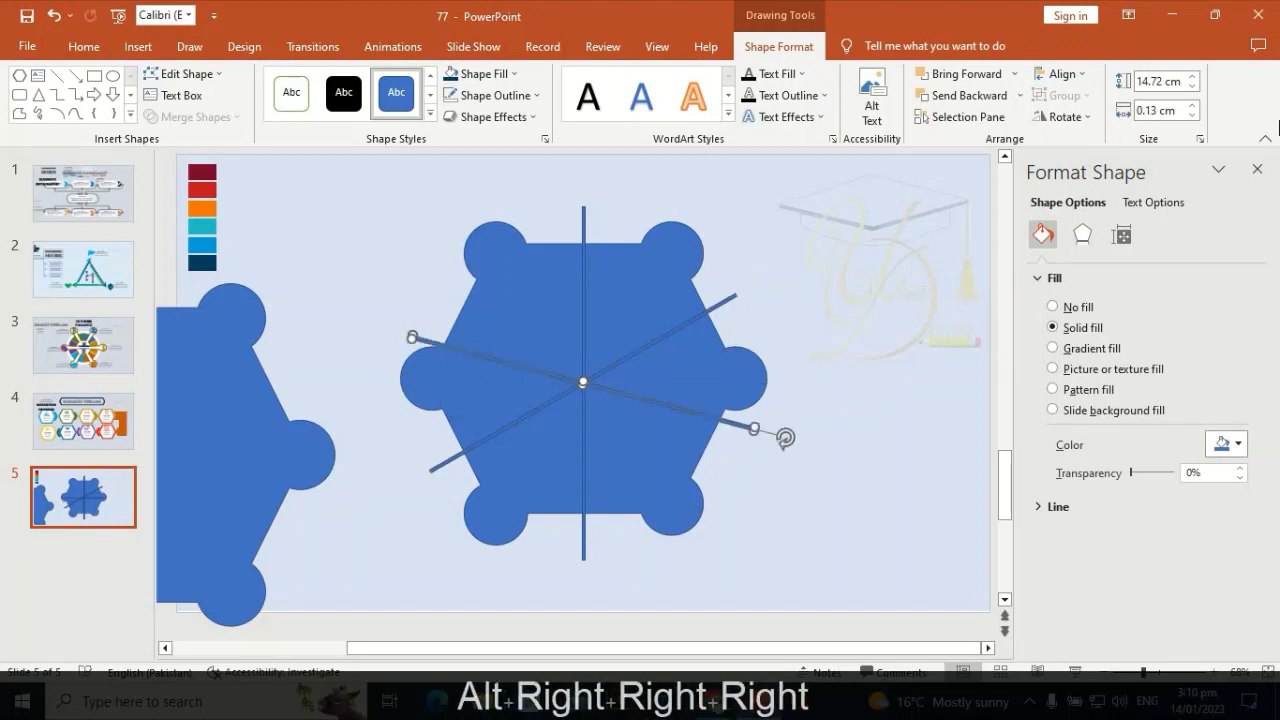
key(alt+Right)
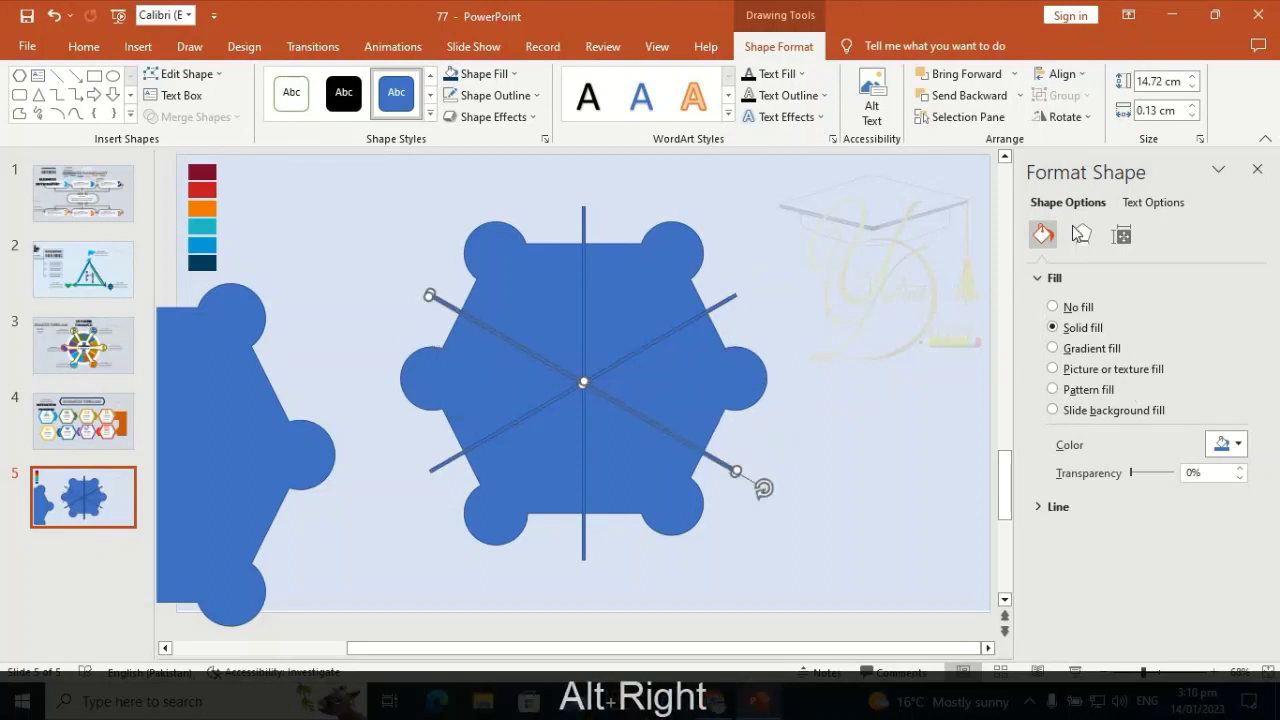
drag(936, 152, 326, 628)
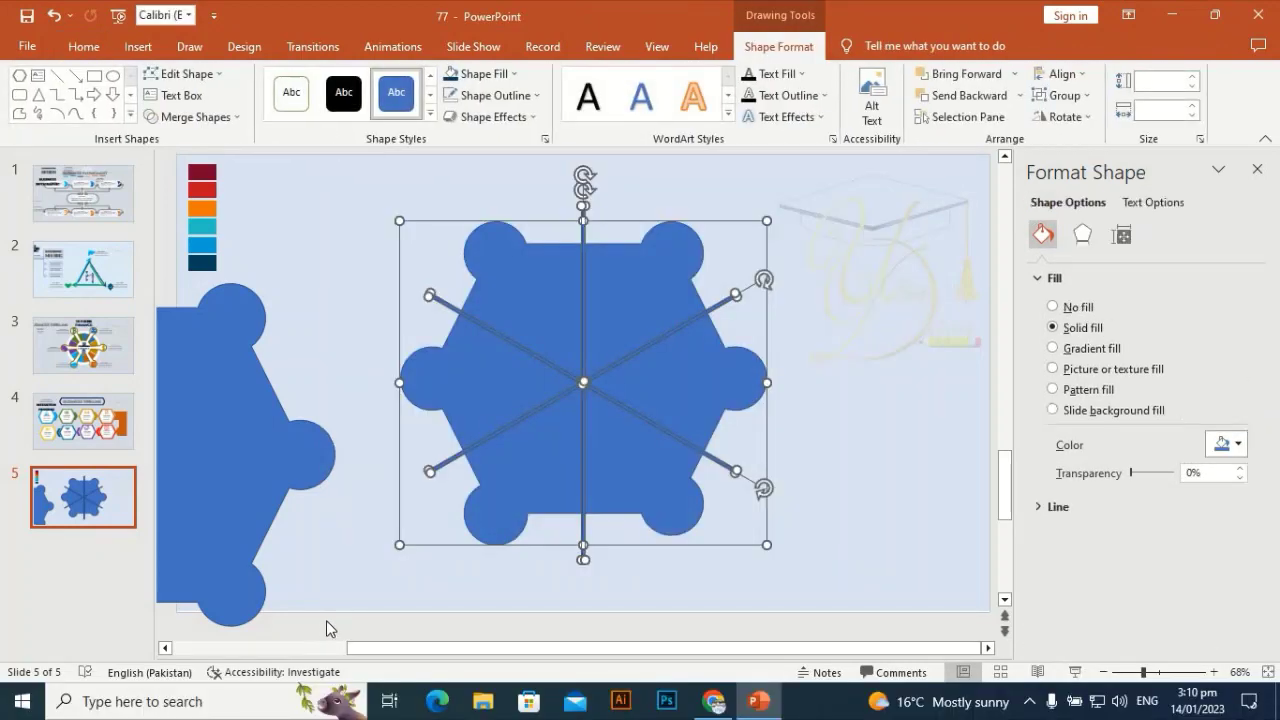
Fragment the merged shape along the bars and delete the unwanted fragments
click(220, 118)
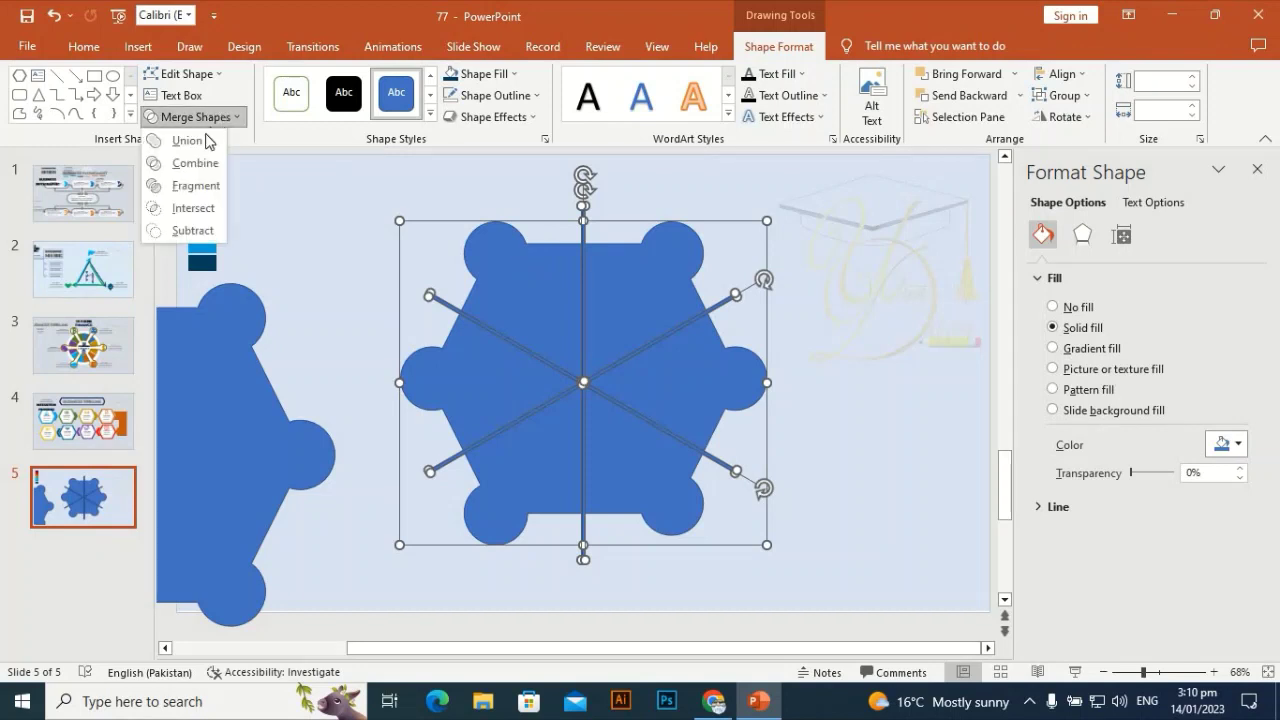
click(199, 189)
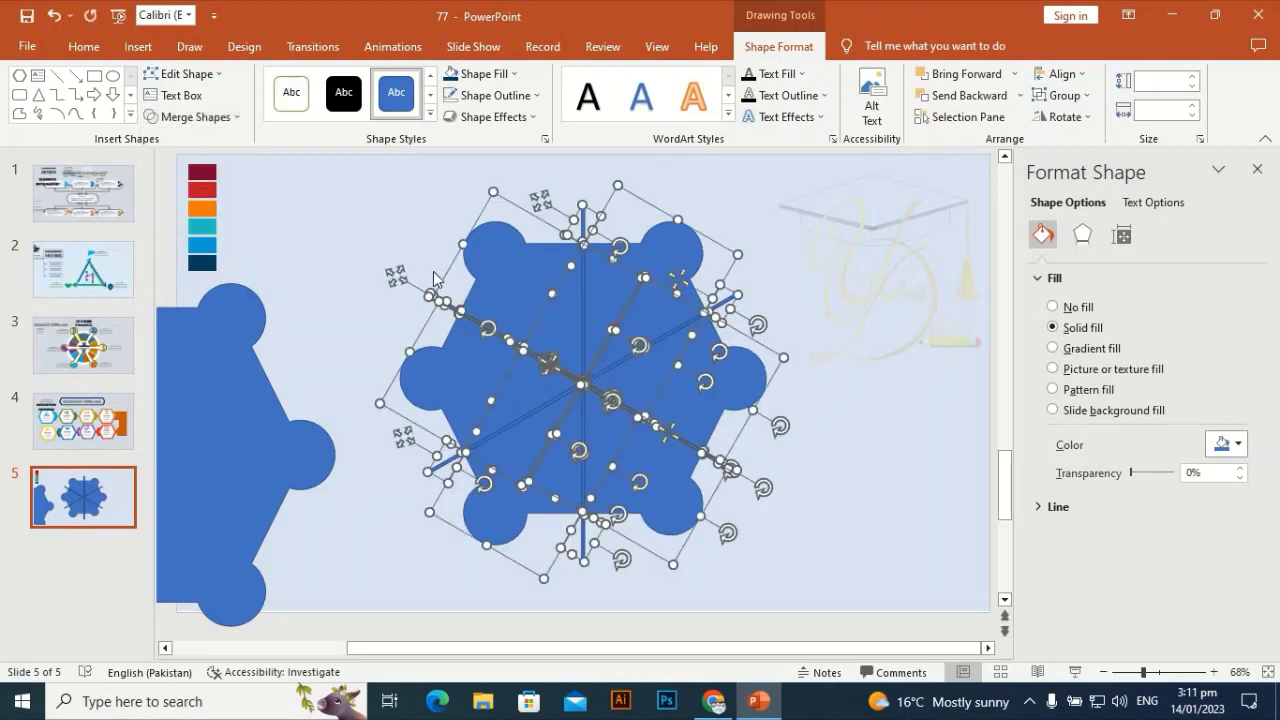
shift+click(507, 255)
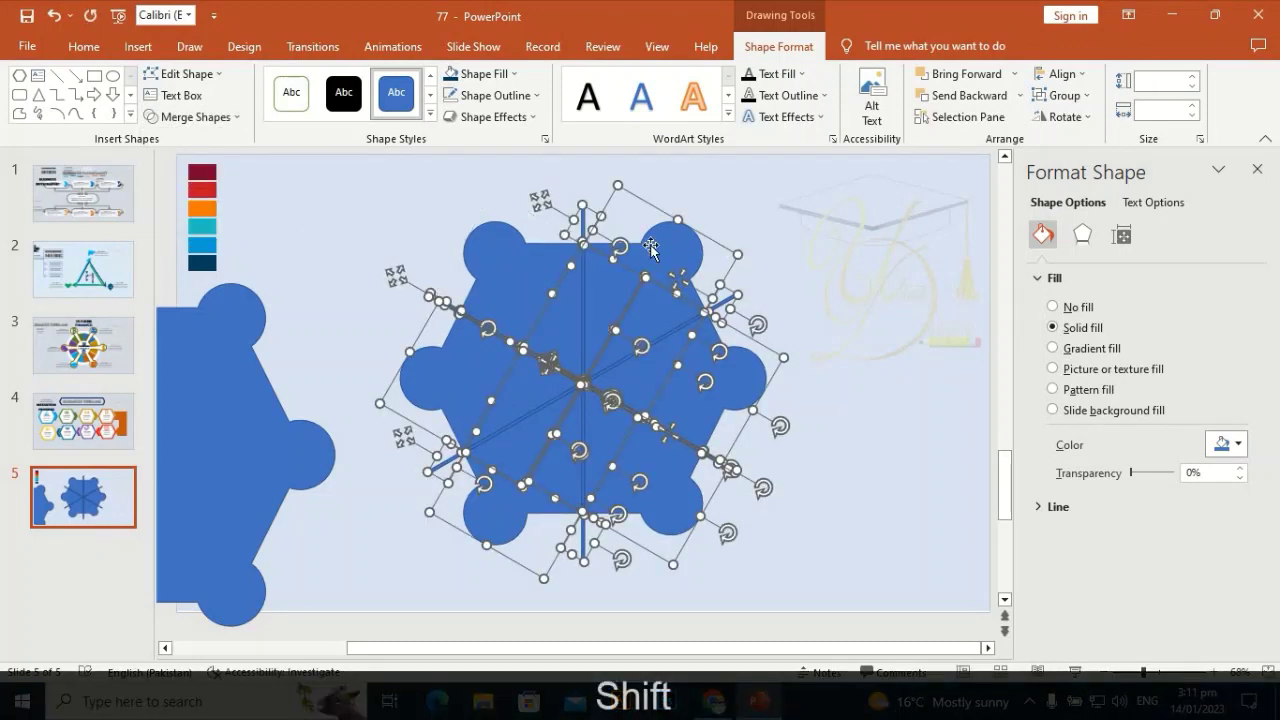
shift+click(682, 256)
shift+click(743, 387)
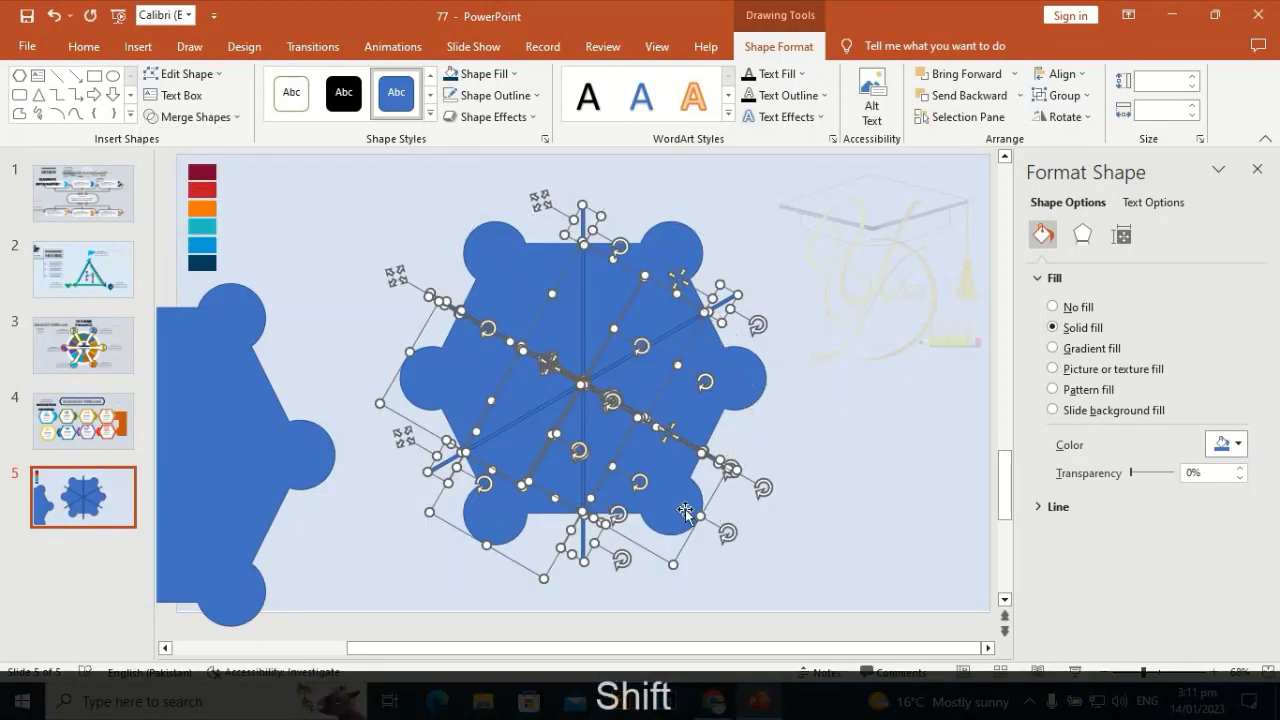
shift+click(684, 507)
shift+click(496, 530)
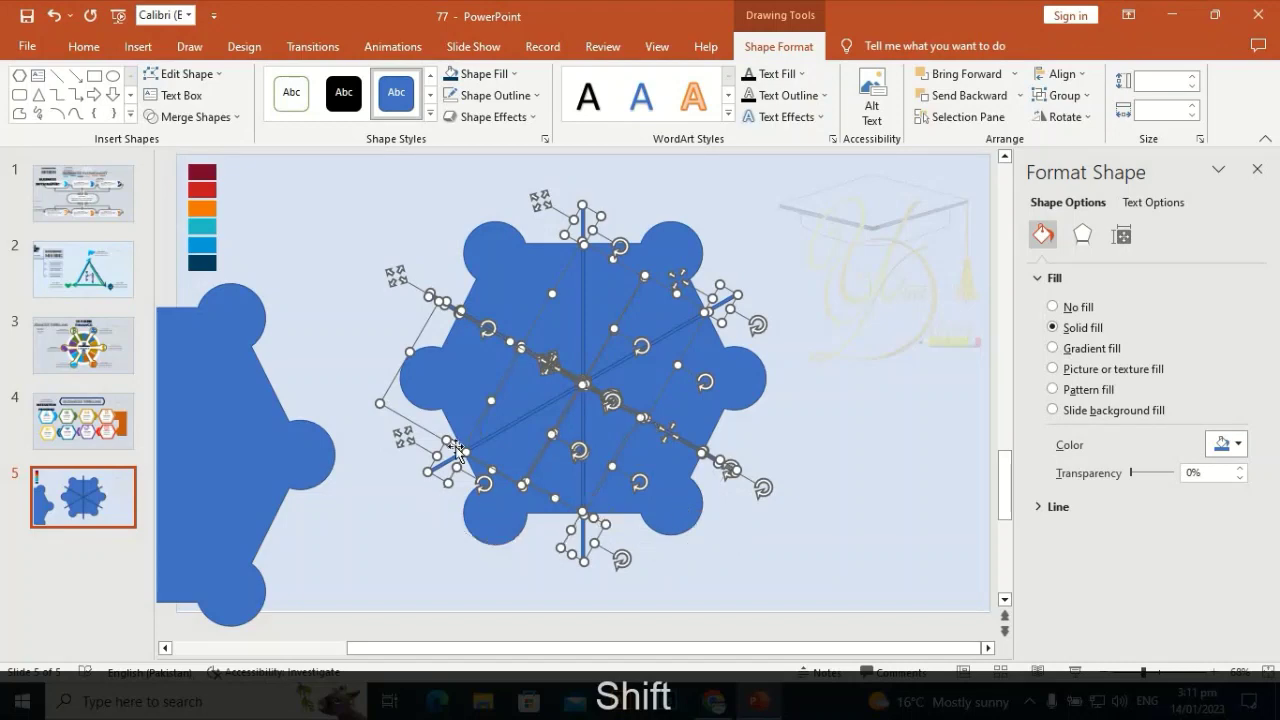
shift+click(437, 369)
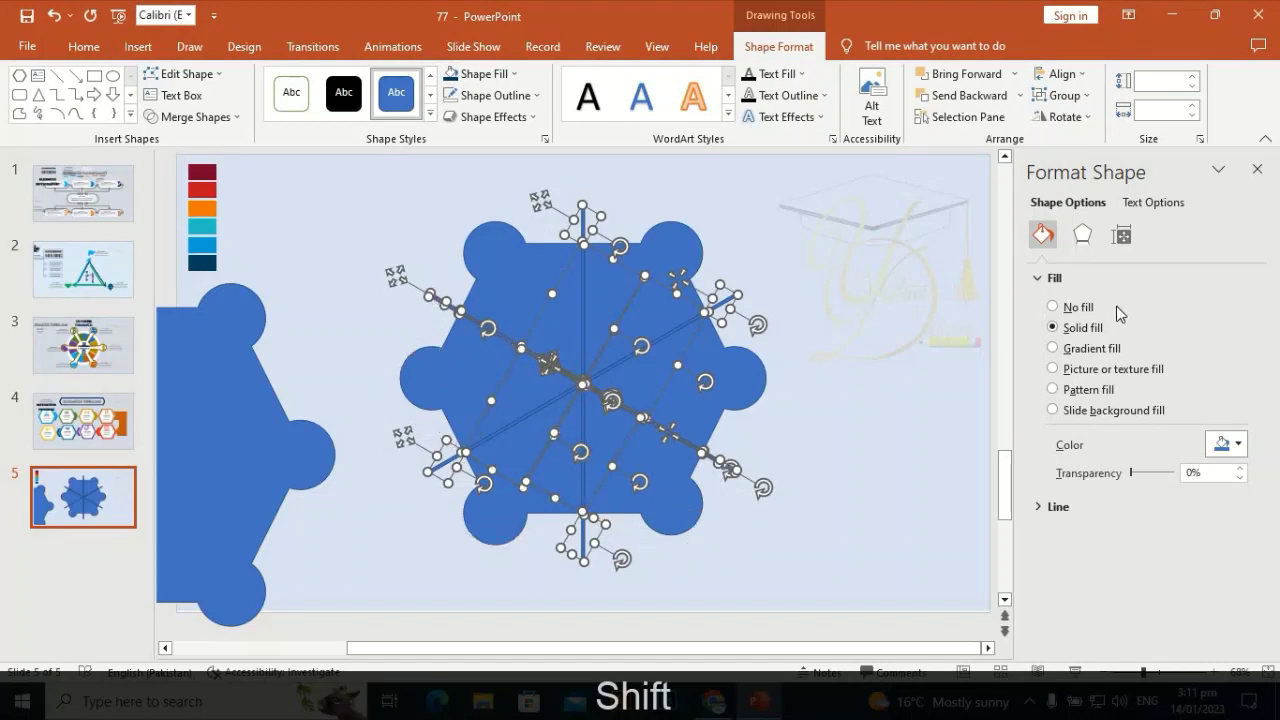
key(Delete)
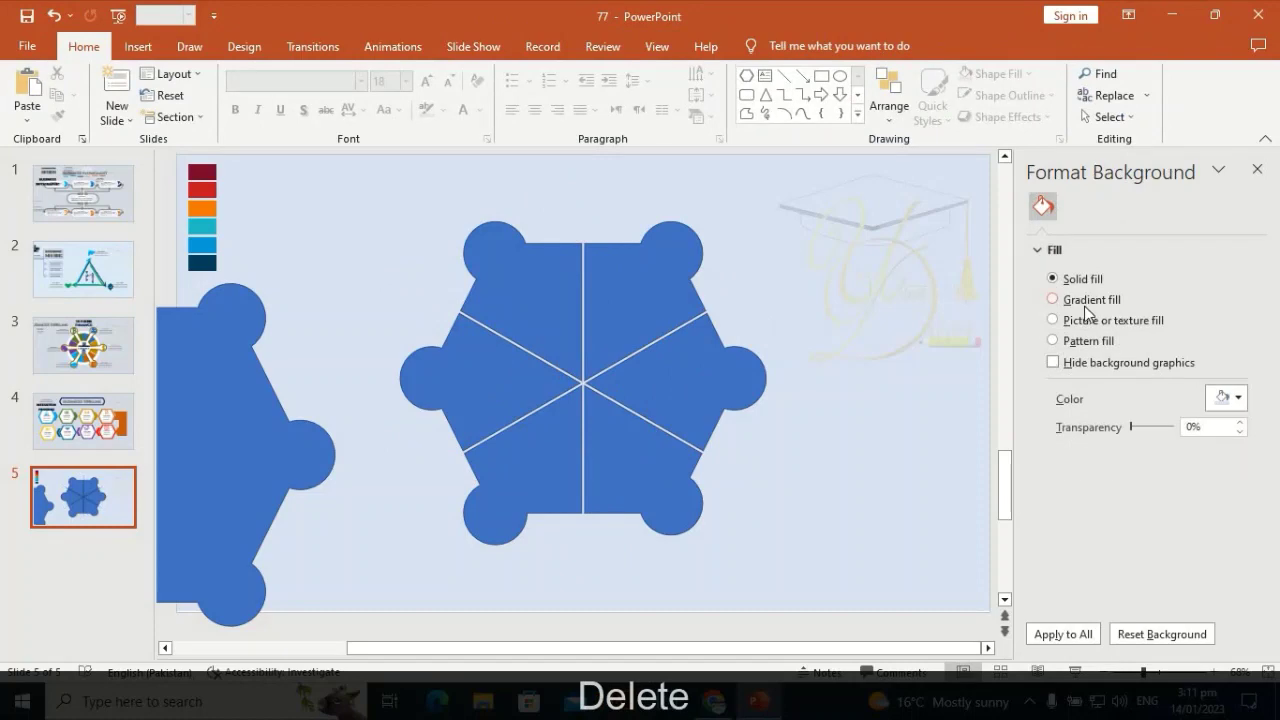
Remove the outlines from all the hexagon wedges
click(496, 257)
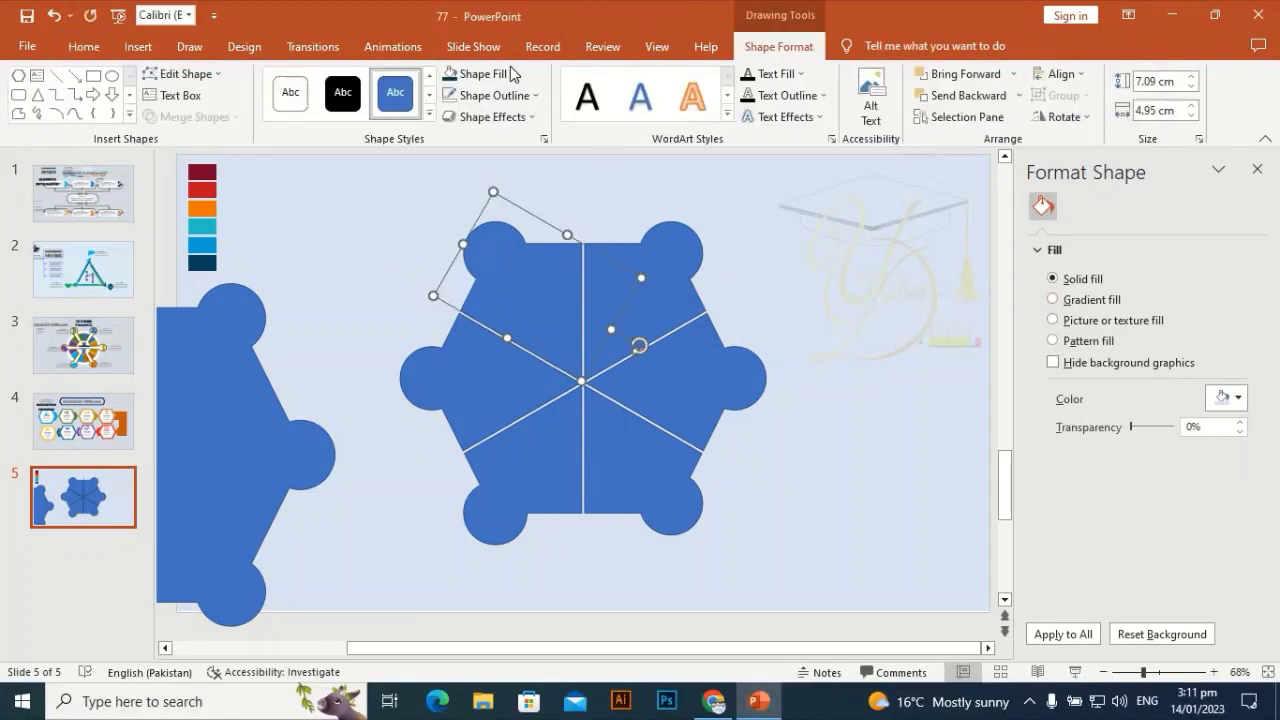
drag(806, 170, 349, 634)
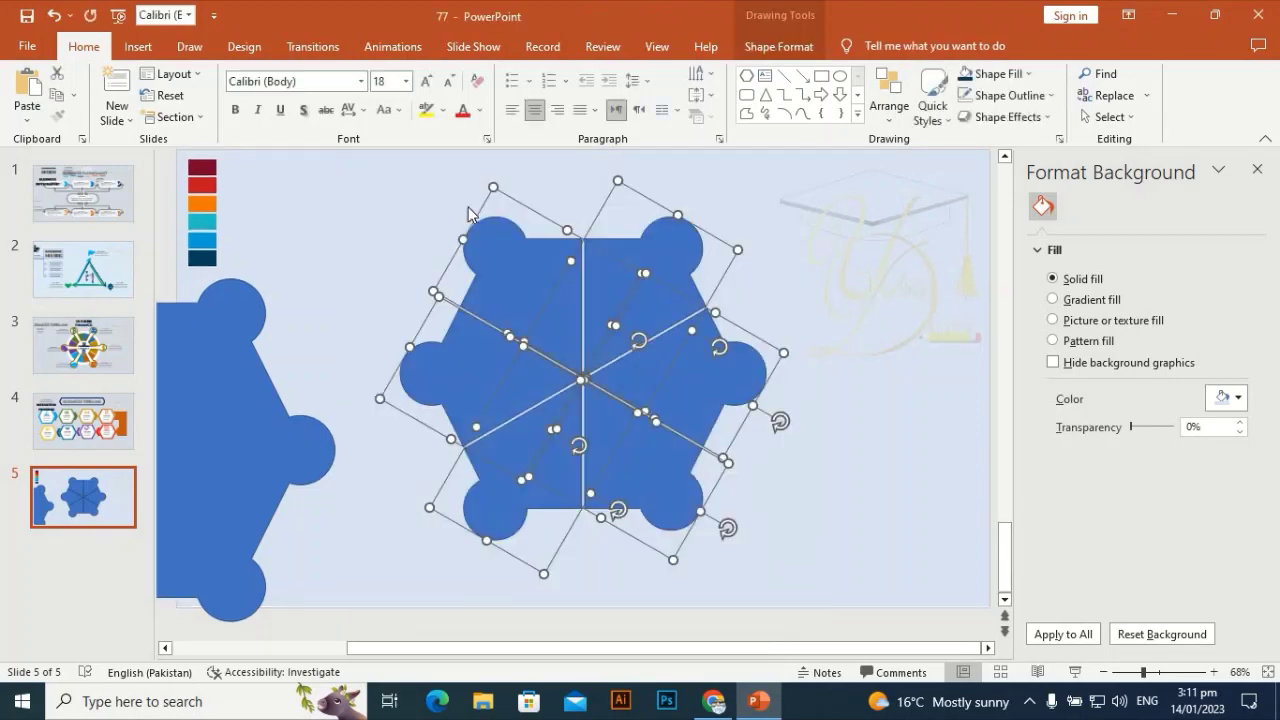
click(818, 46)
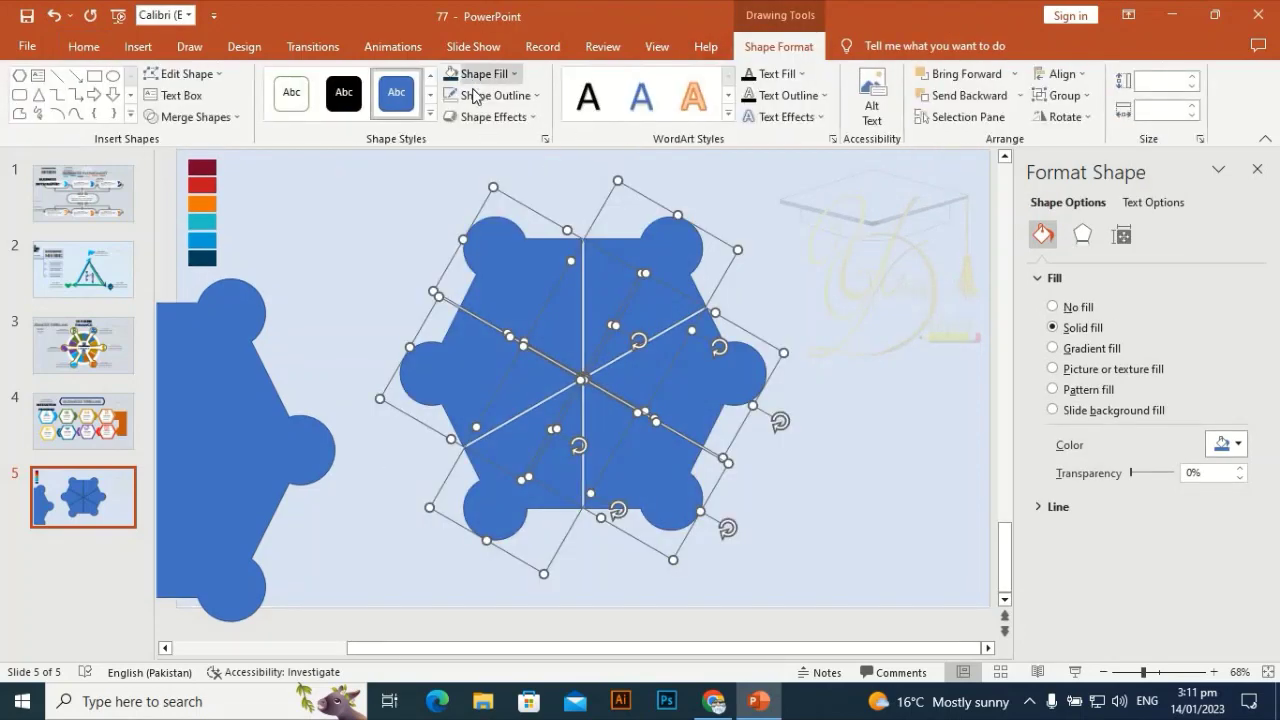
click(492, 100)
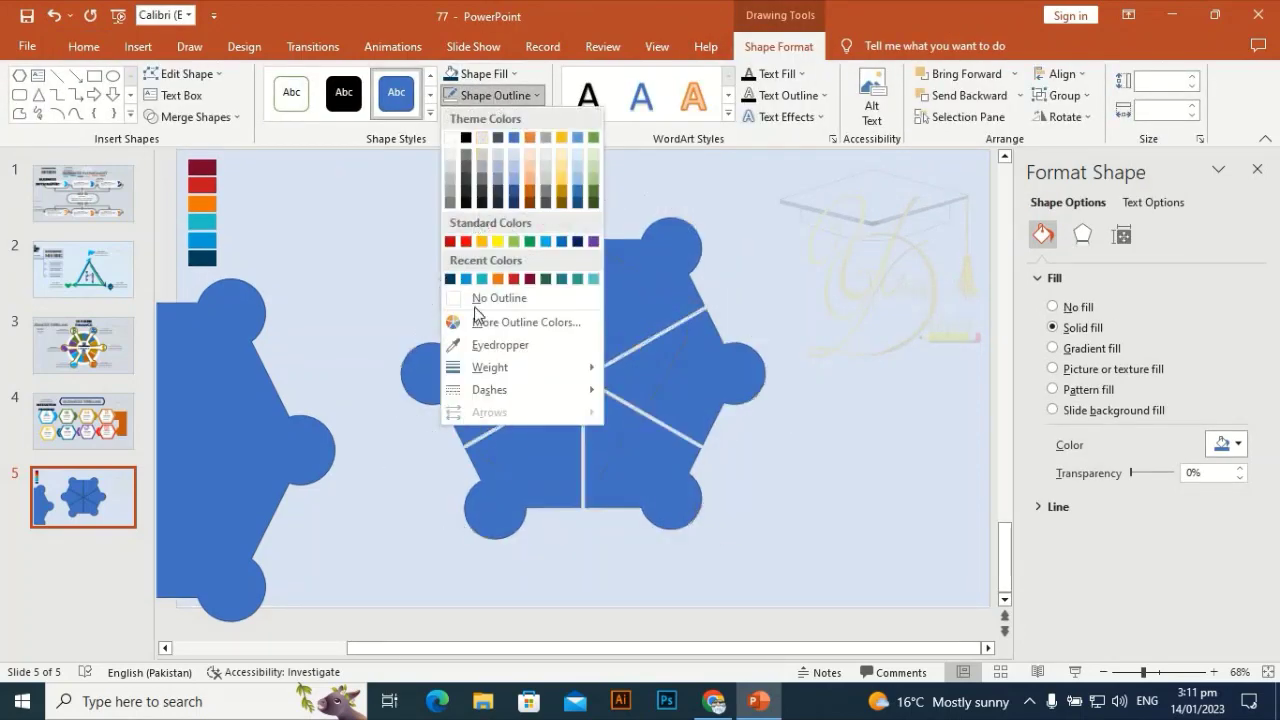
click(477, 298)
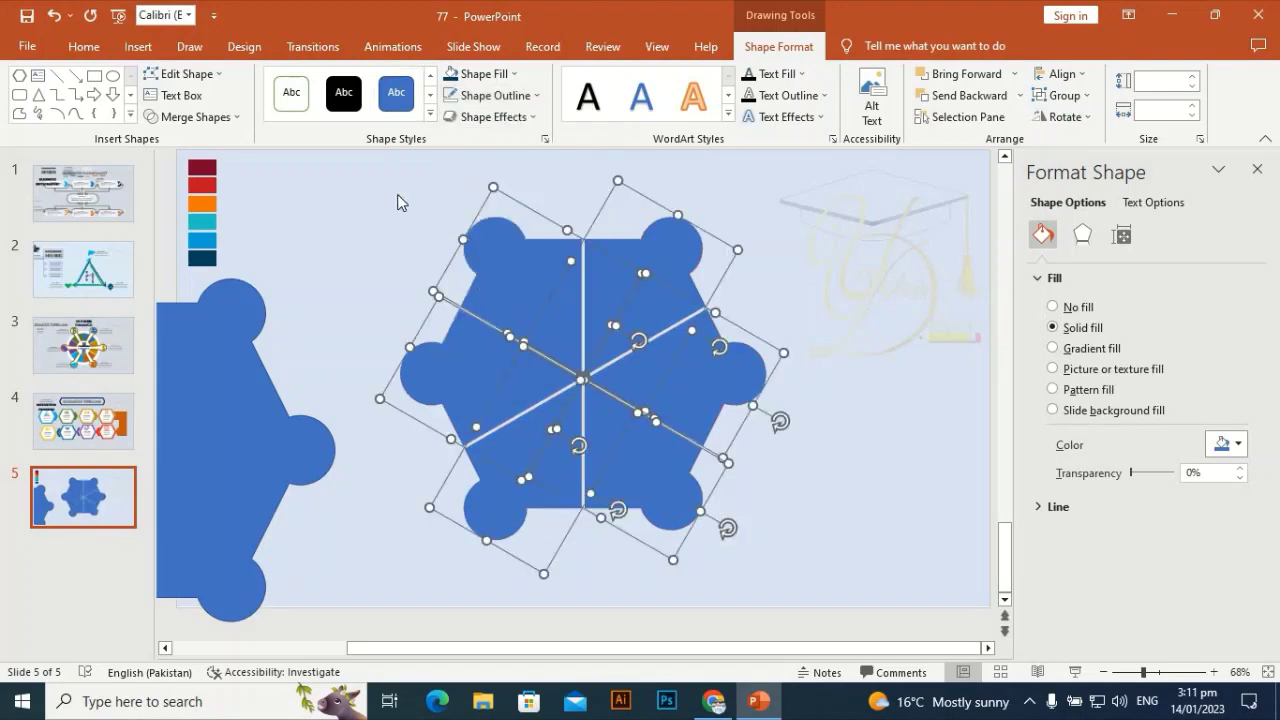
Select the top-left wedge and start the Shape Fill eyedropper
click(458, 220)
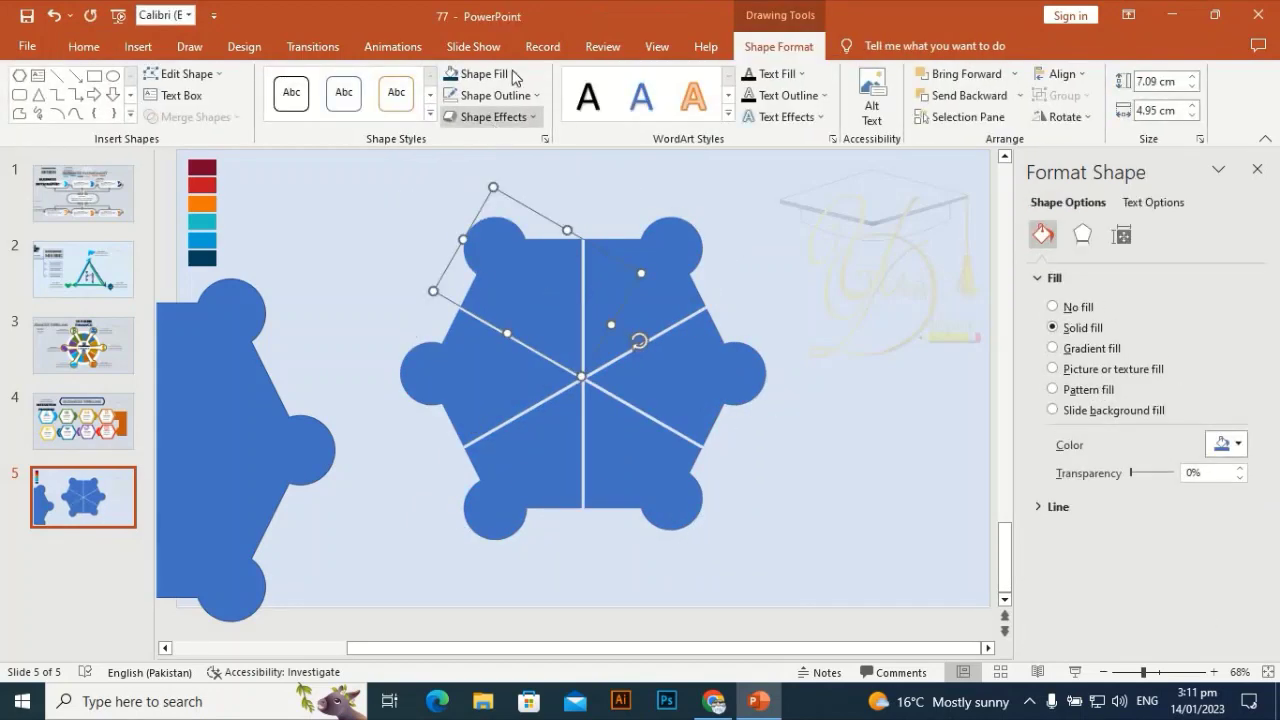
click(478, 74)
click(481, 320)
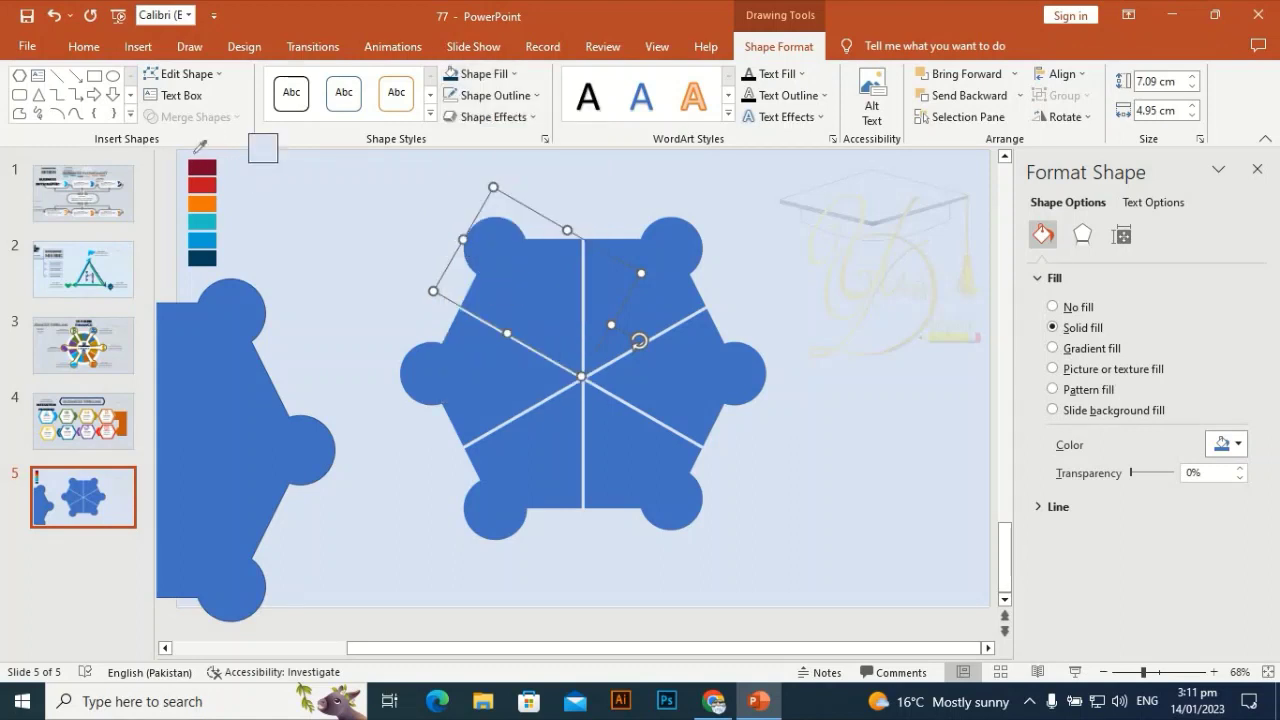
Fill the top-left wedge dark navy and the top-right wedge dark red
click(200, 166)
drag(633, 262, 660, 258)
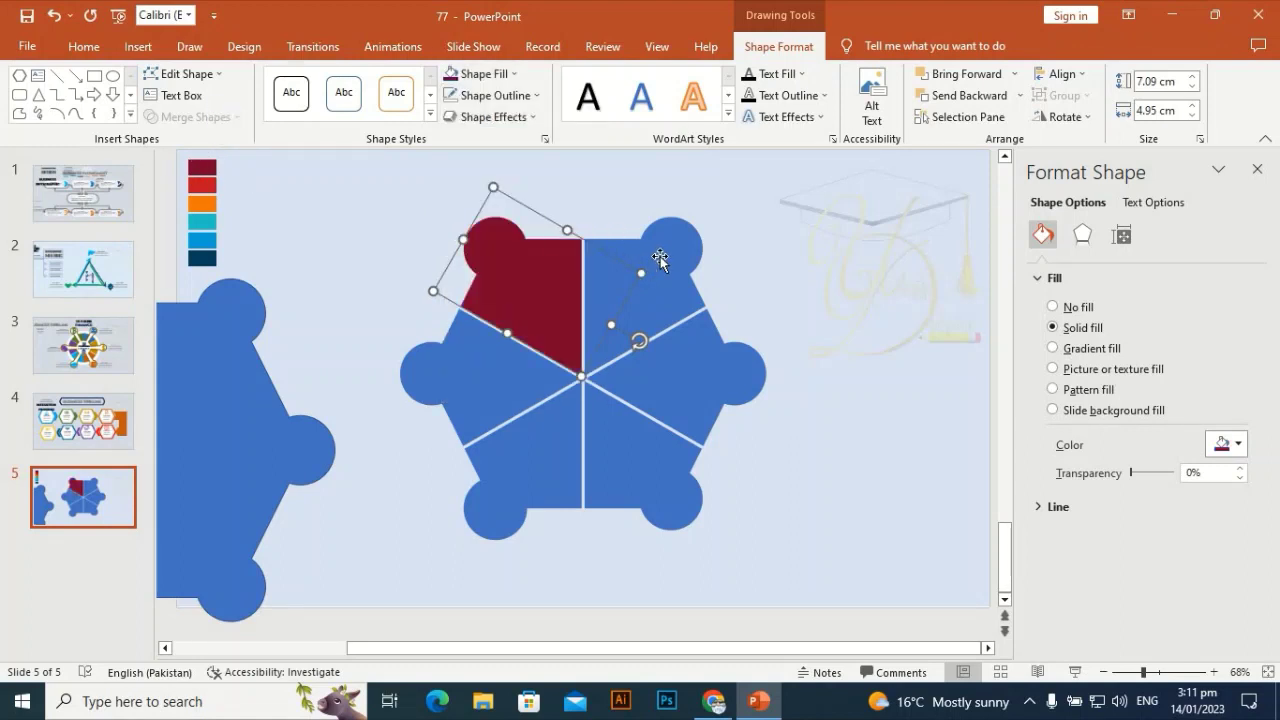
click(507, 78)
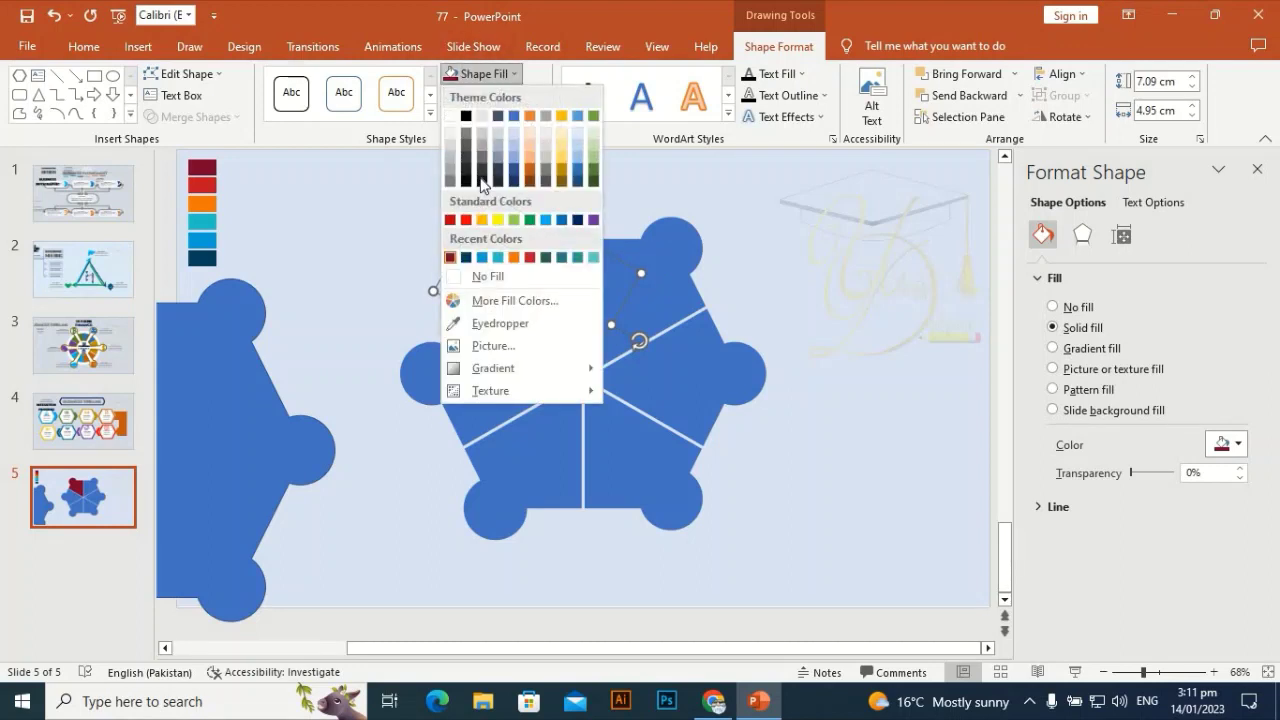
click(466, 258)
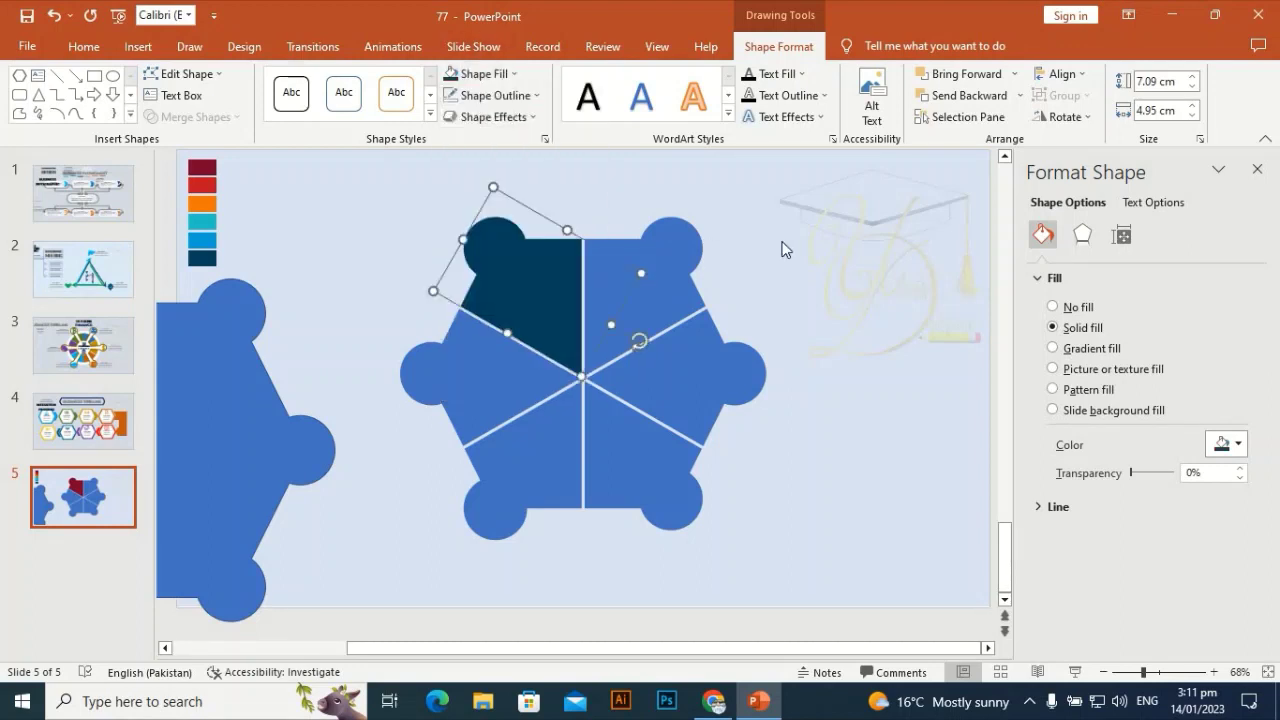
click(785, 236)
click(669, 263)
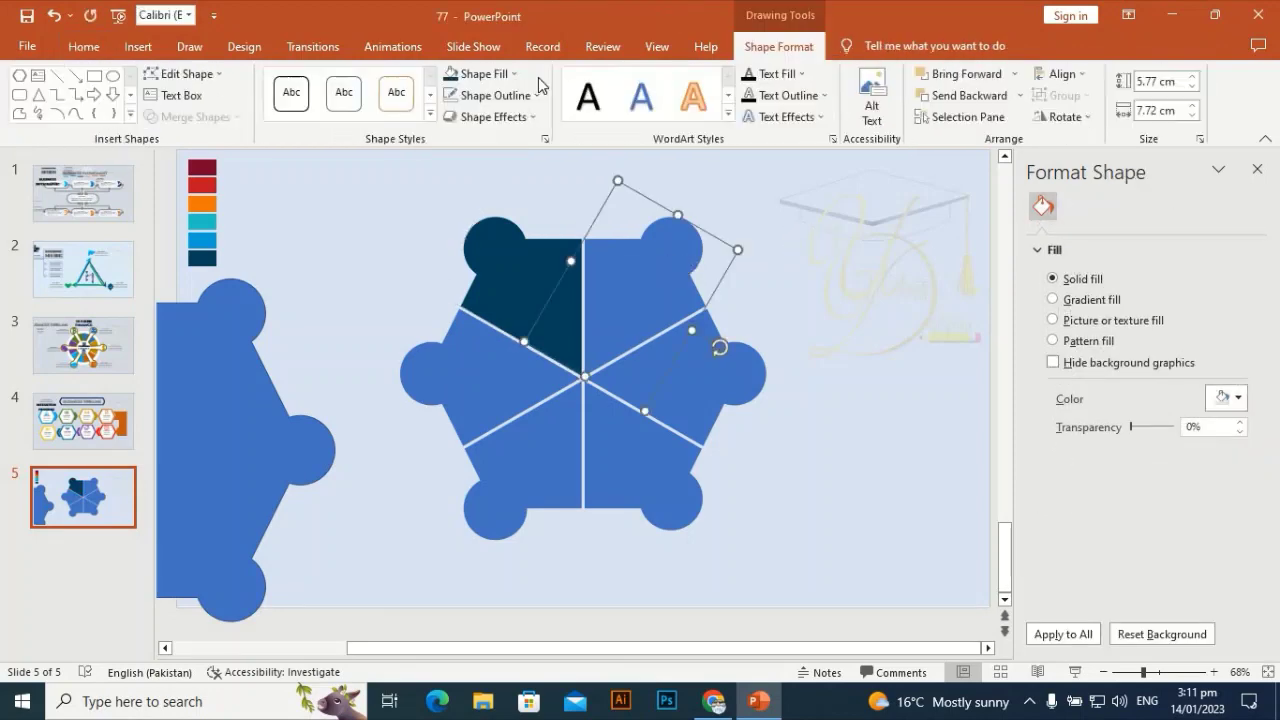
click(517, 75)
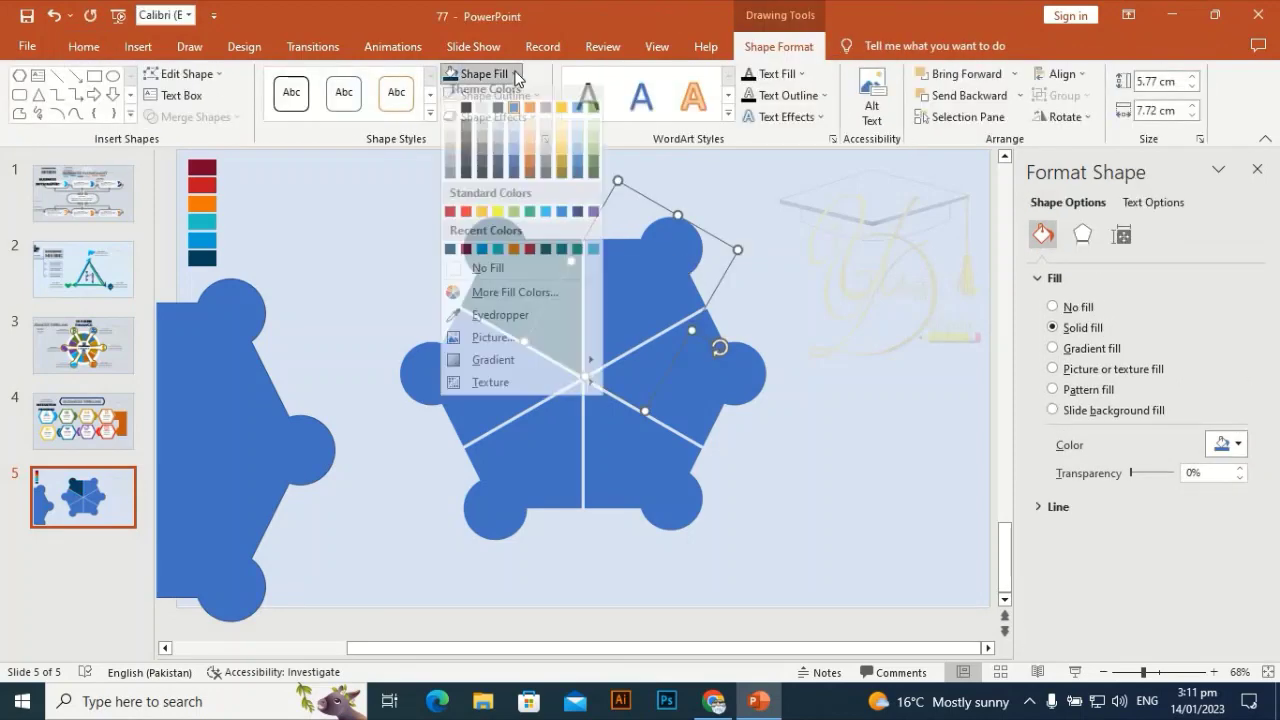
click(466, 258)
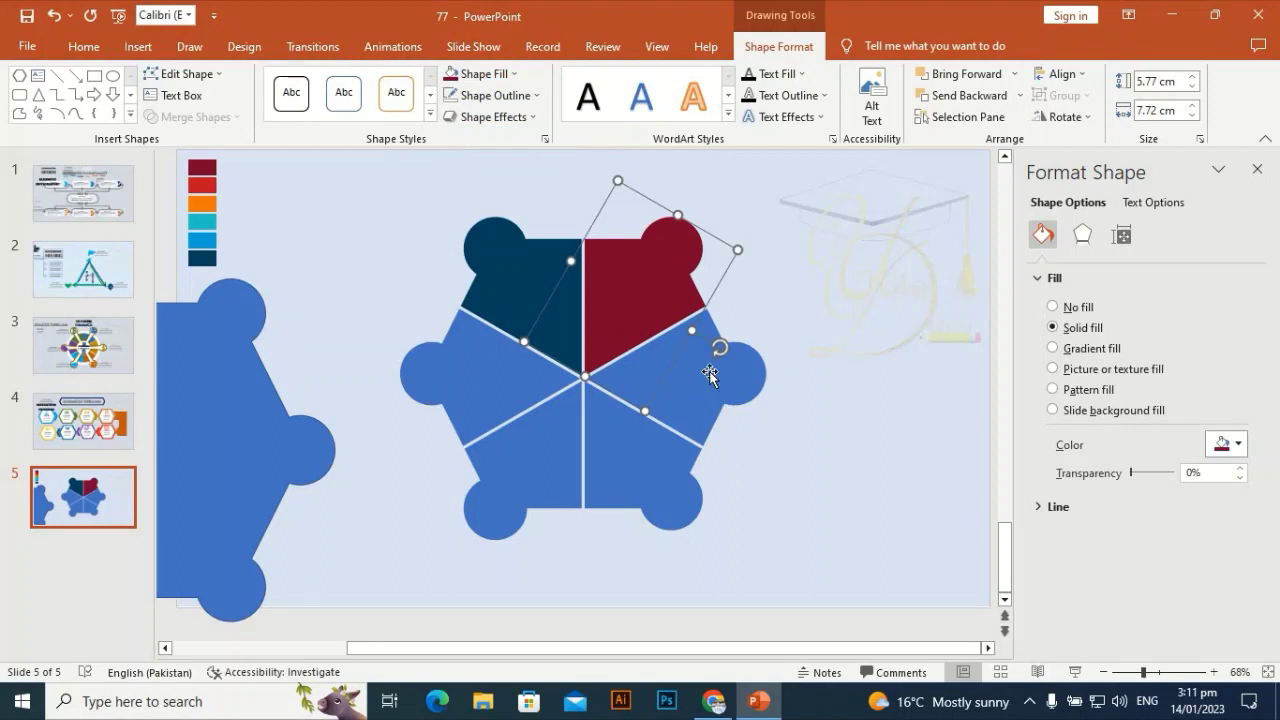
Fill the right wedge red and the bottom-right wedge orange
click(709, 374)
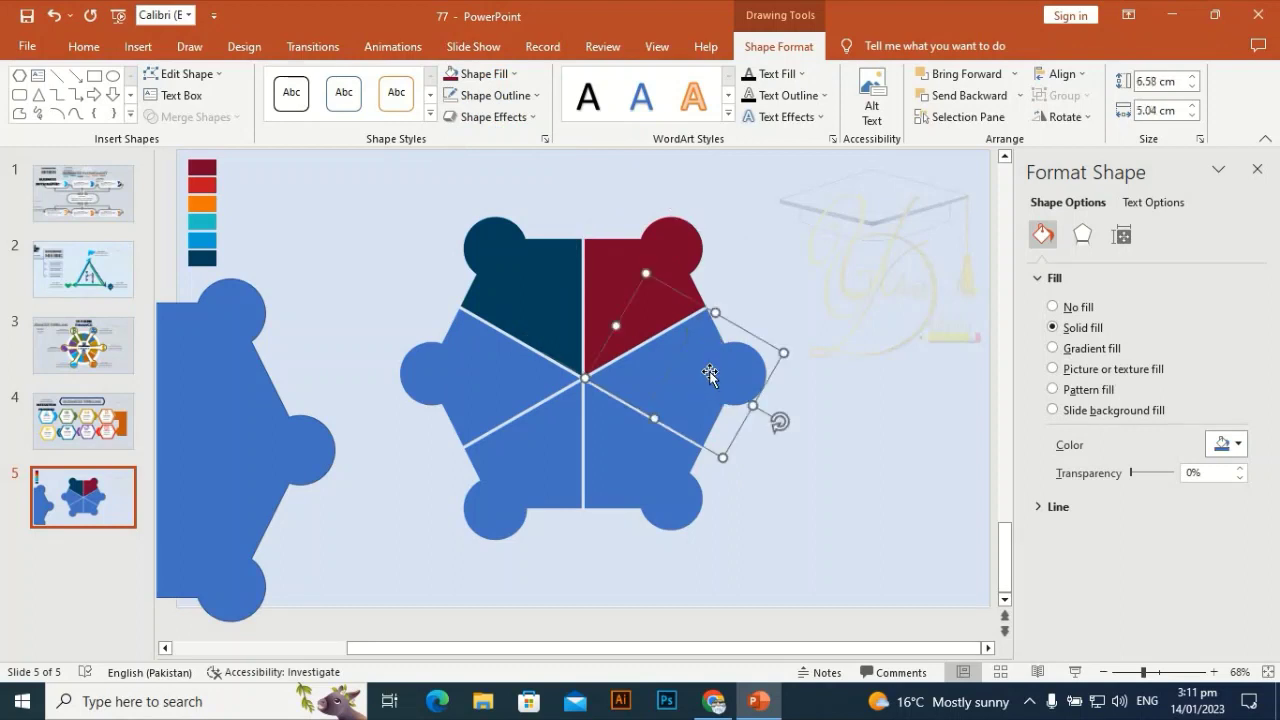
click(487, 78)
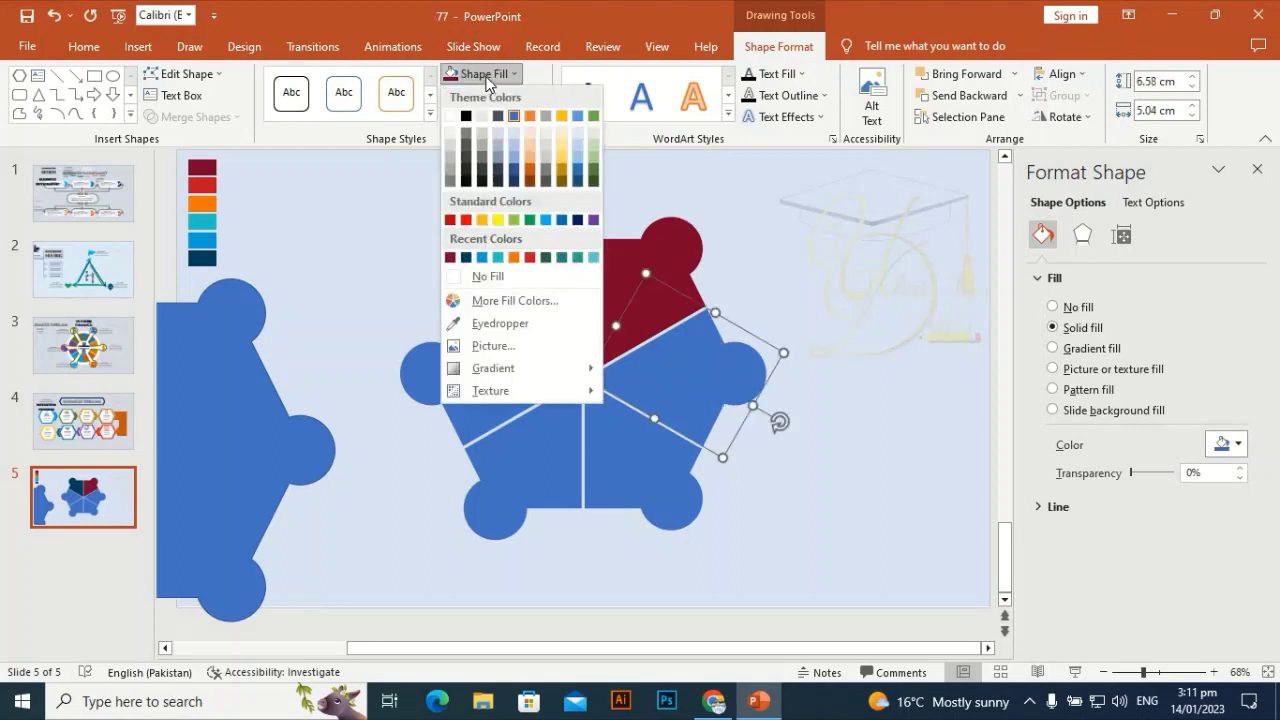
click(534, 258)
click(657, 486)
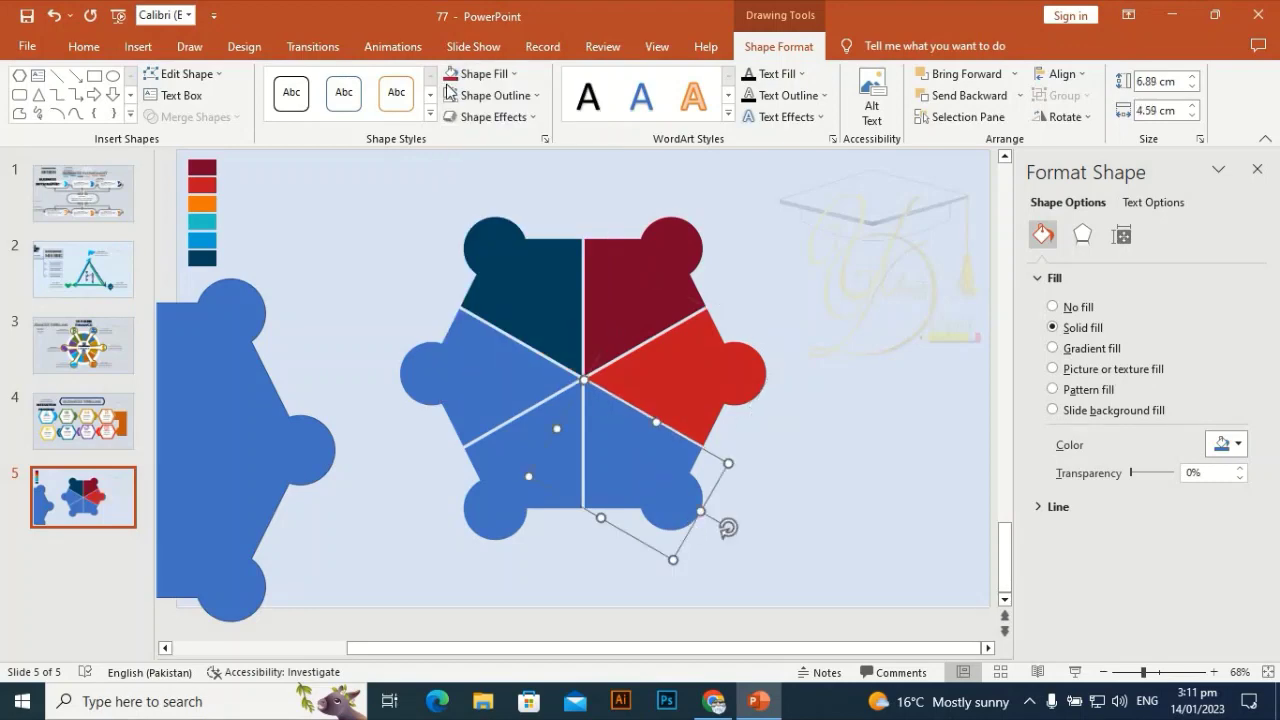
click(511, 80)
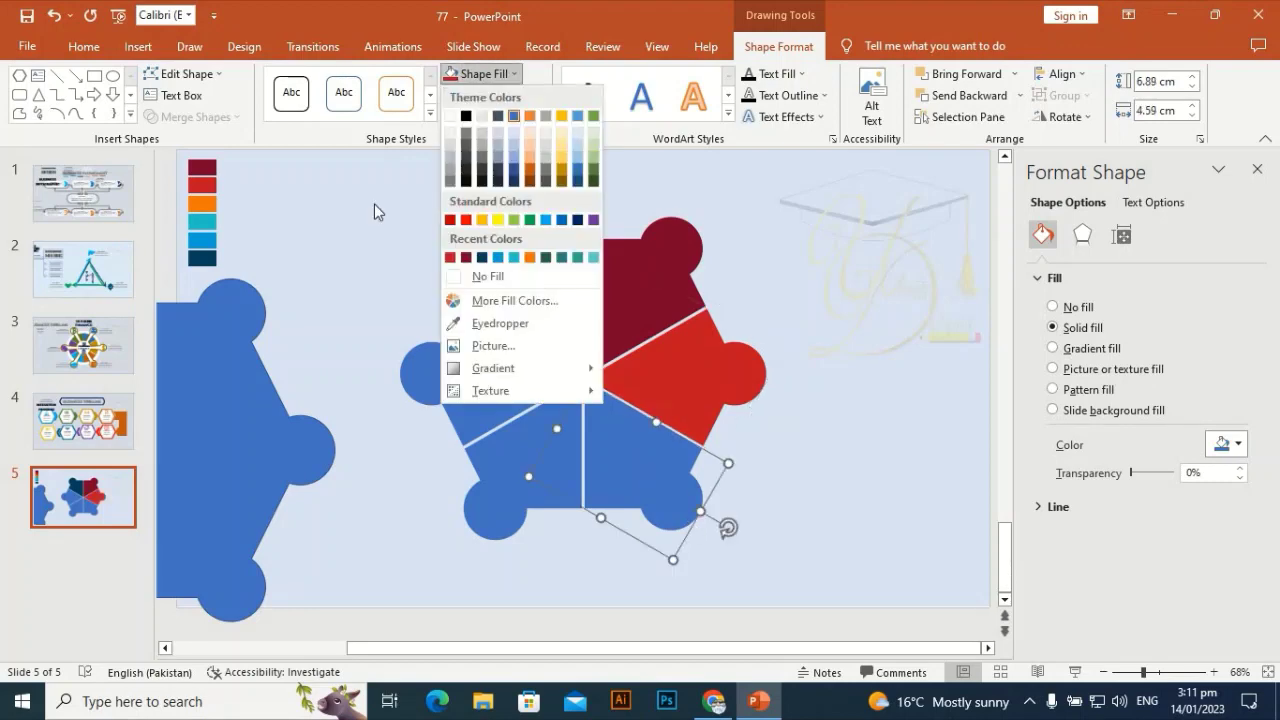
click(529, 258)
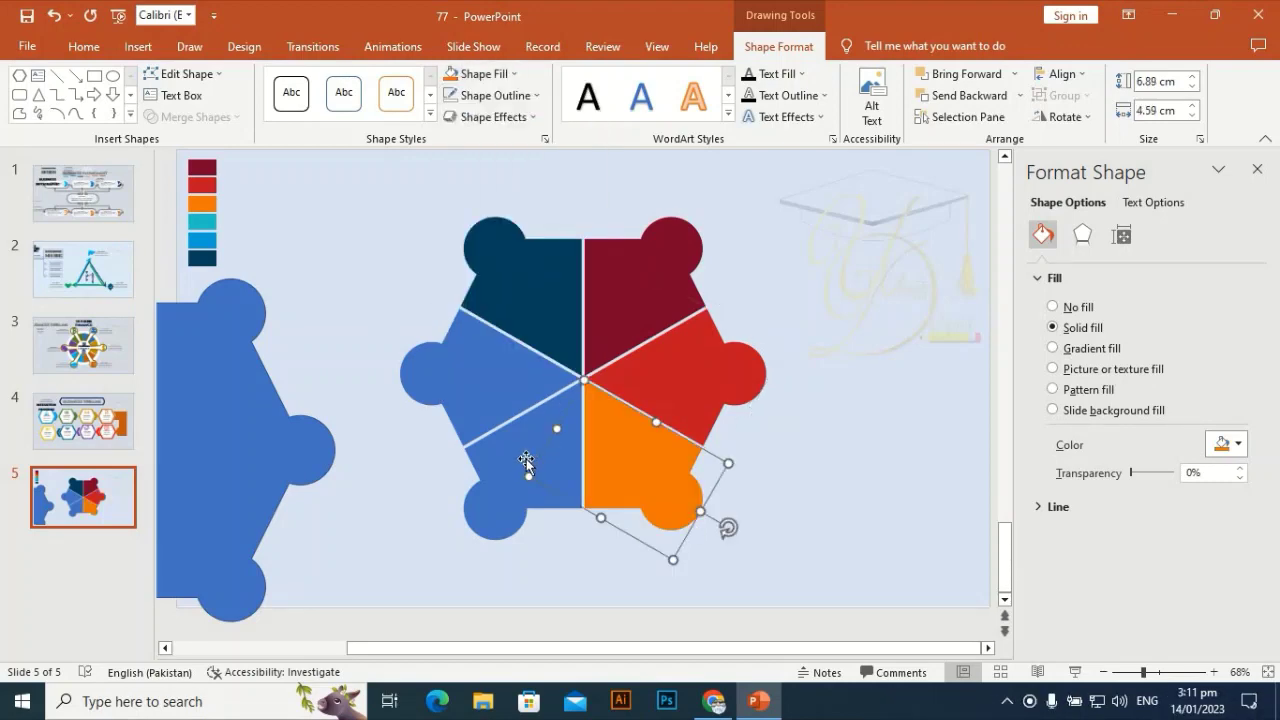
Fill the bottom-left wedge teal and the left wedge bright blue
click(526, 457)
click(490, 74)
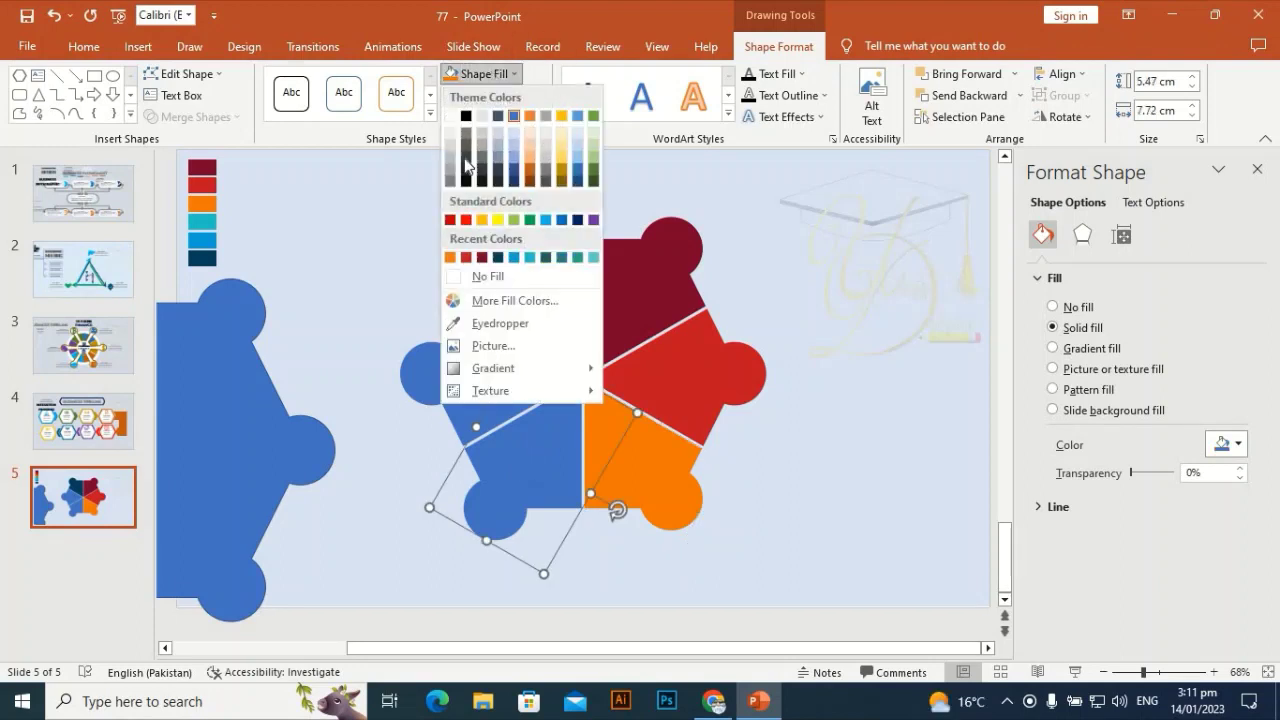
click(532, 258)
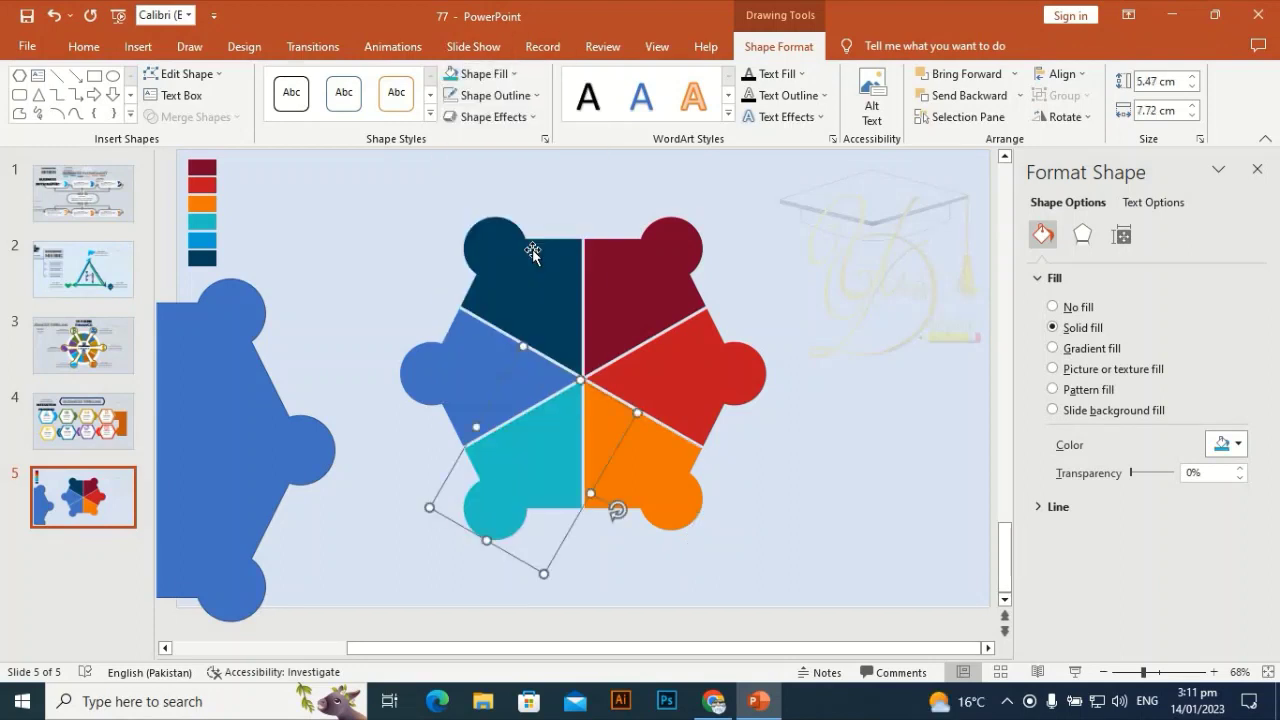
click(467, 355)
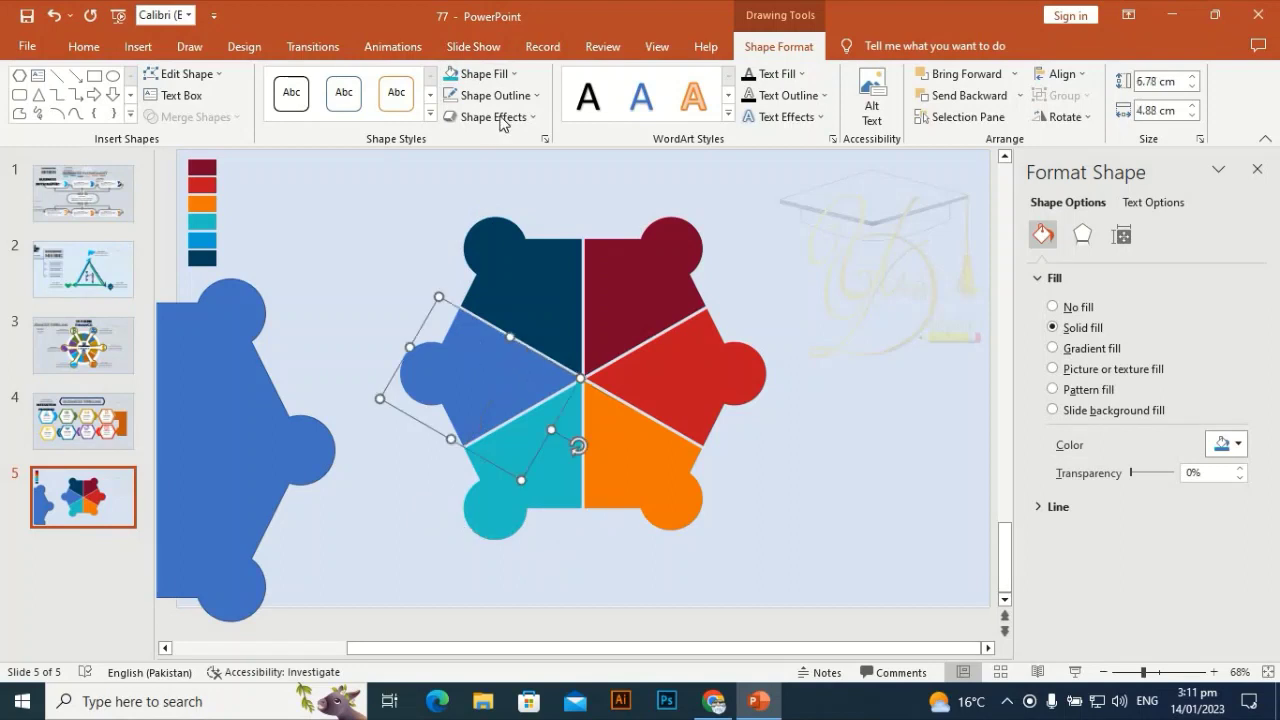
click(517, 75)
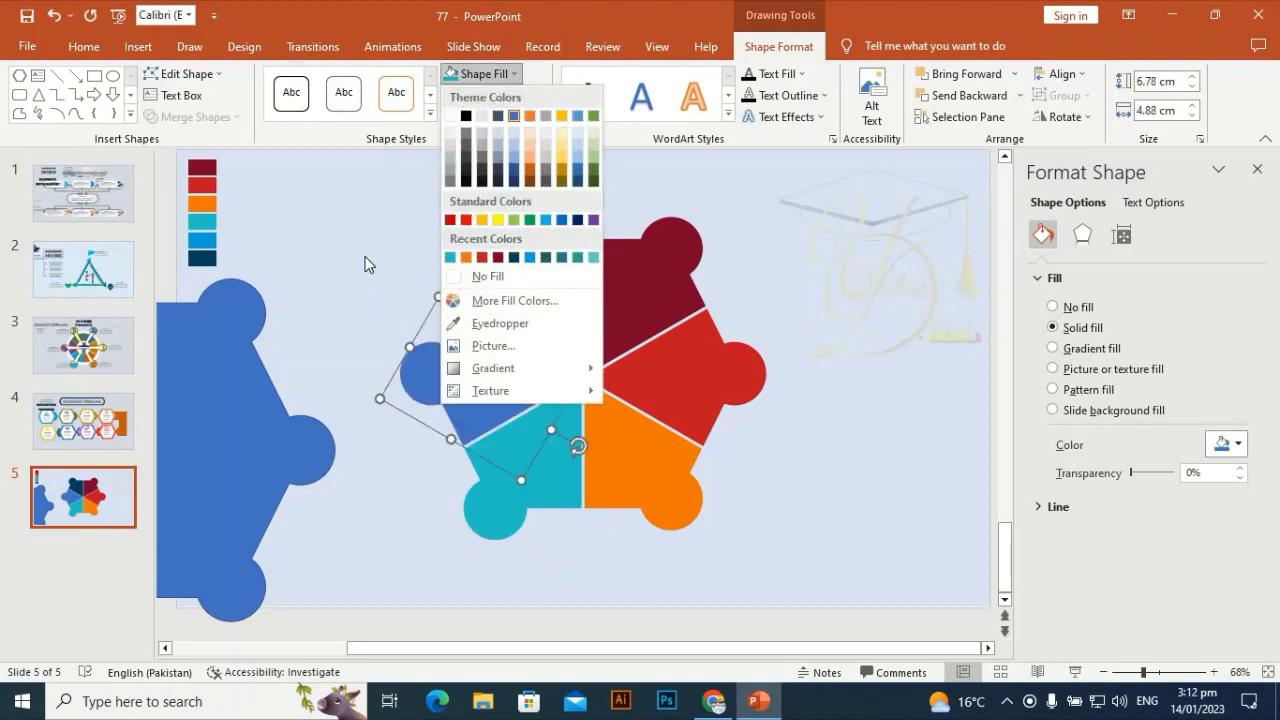
click(530, 257)
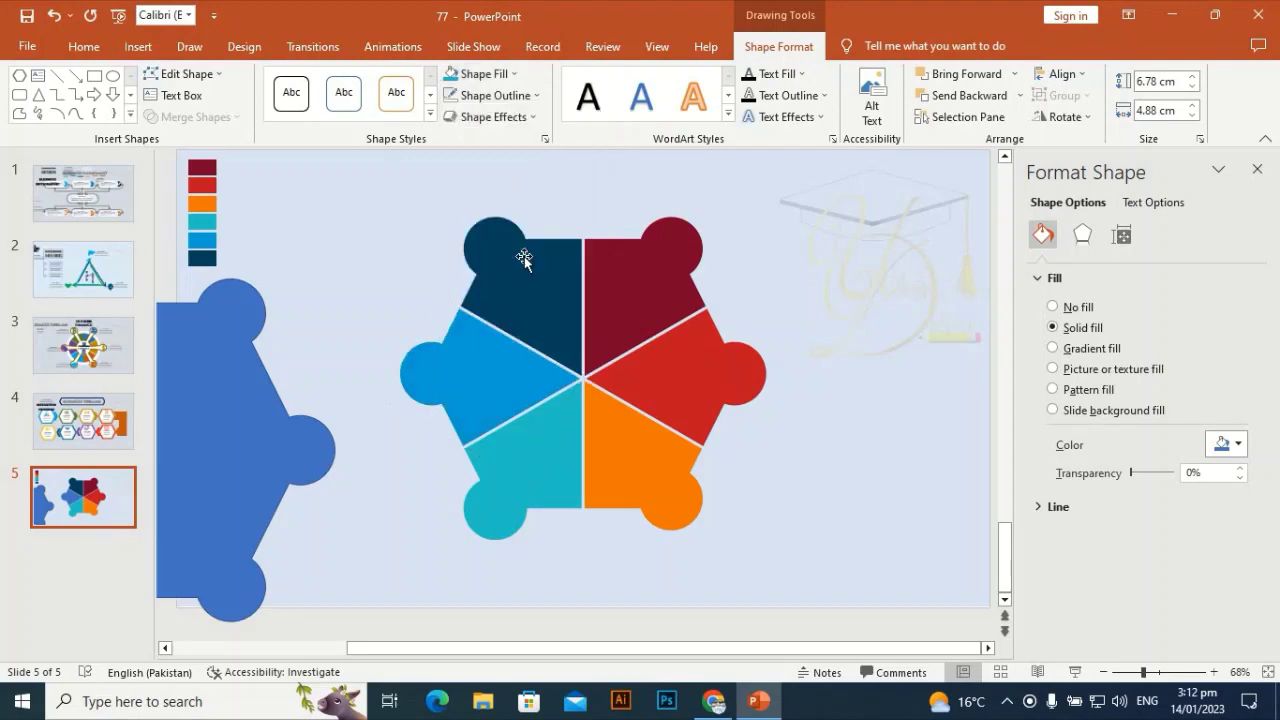
click(395, 262)
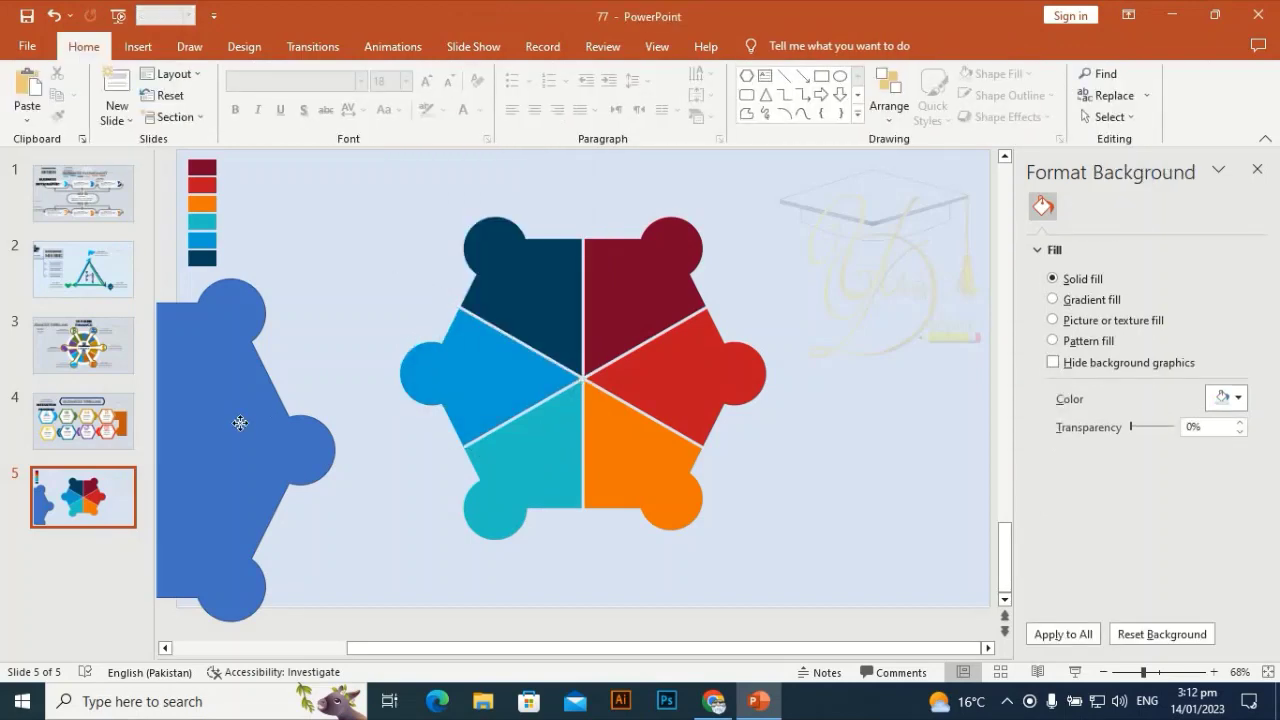
Shrink the copied shape and make it white with no outline
click(240, 425)
scroll(240, 425, left, 5)
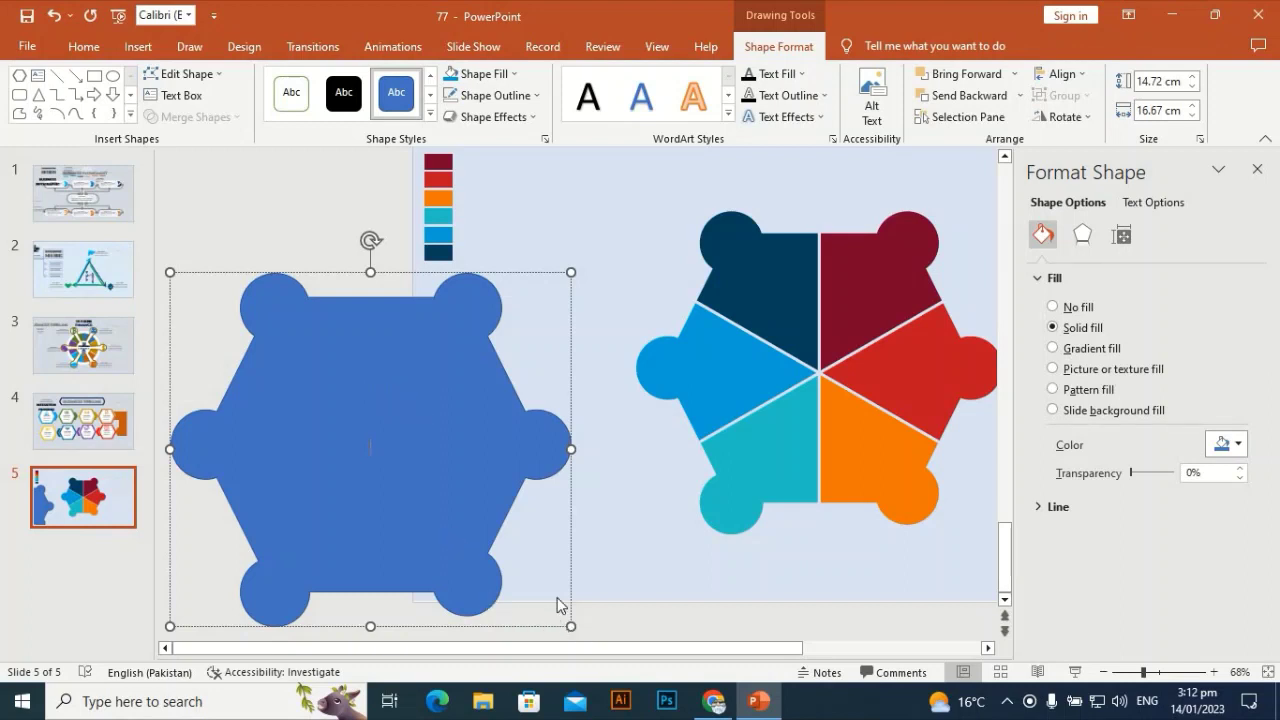
click(571, 626)
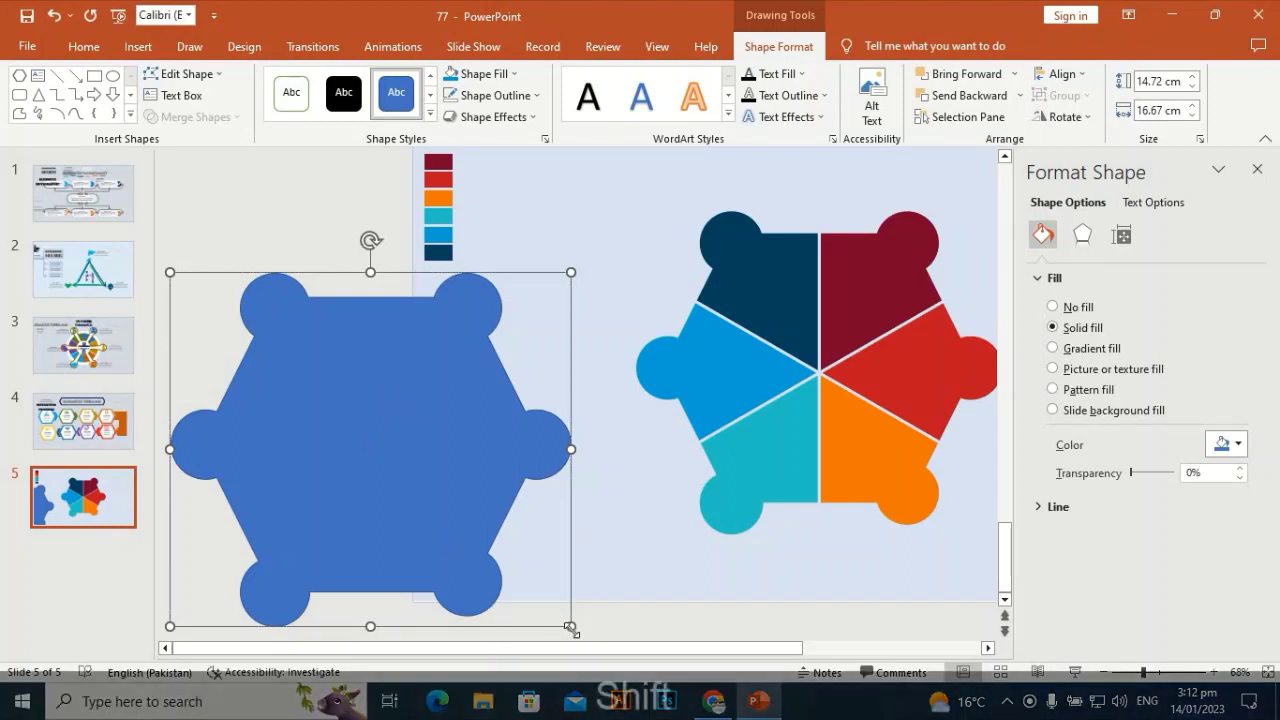
drag(556, 612, 452, 535)
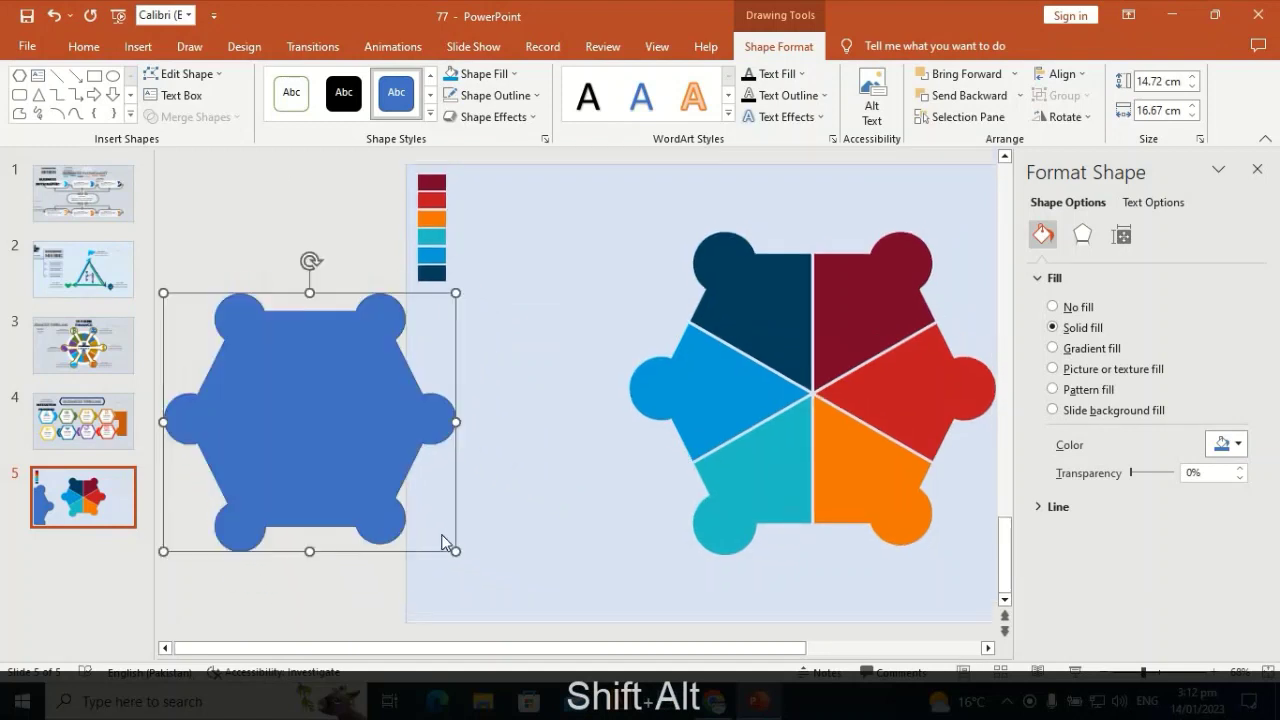
click(498, 78)
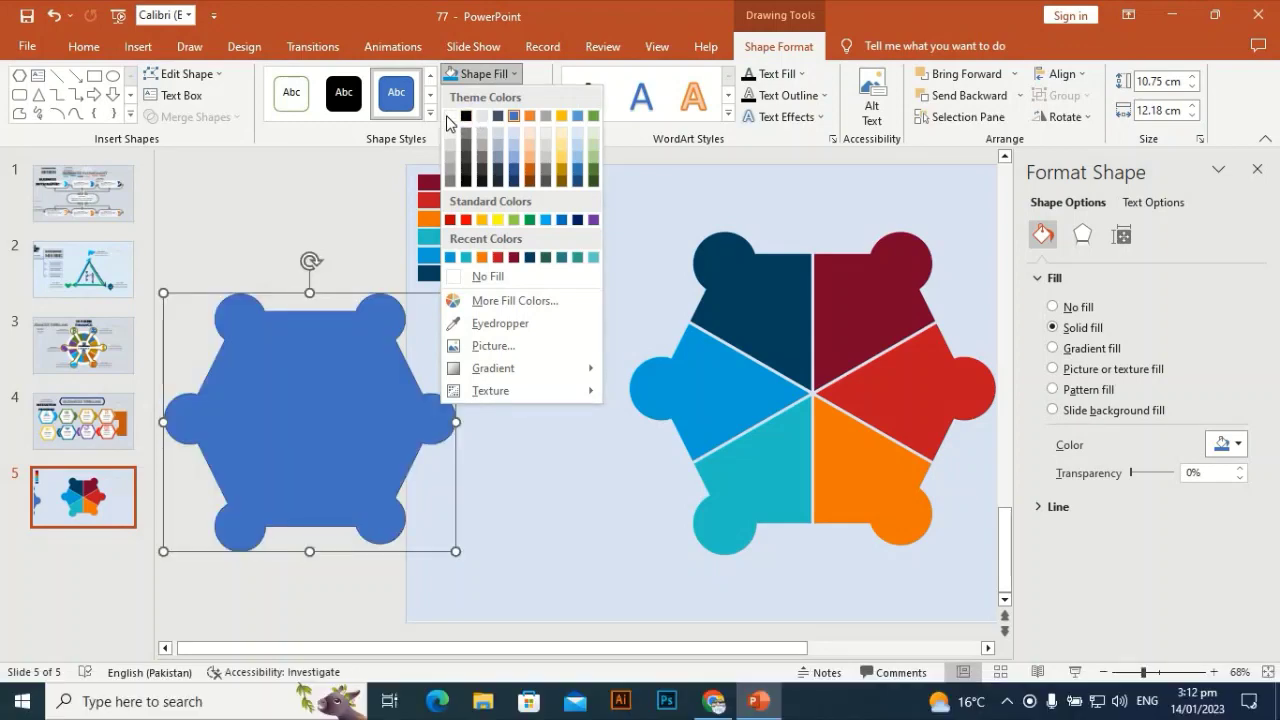
click(451, 117)
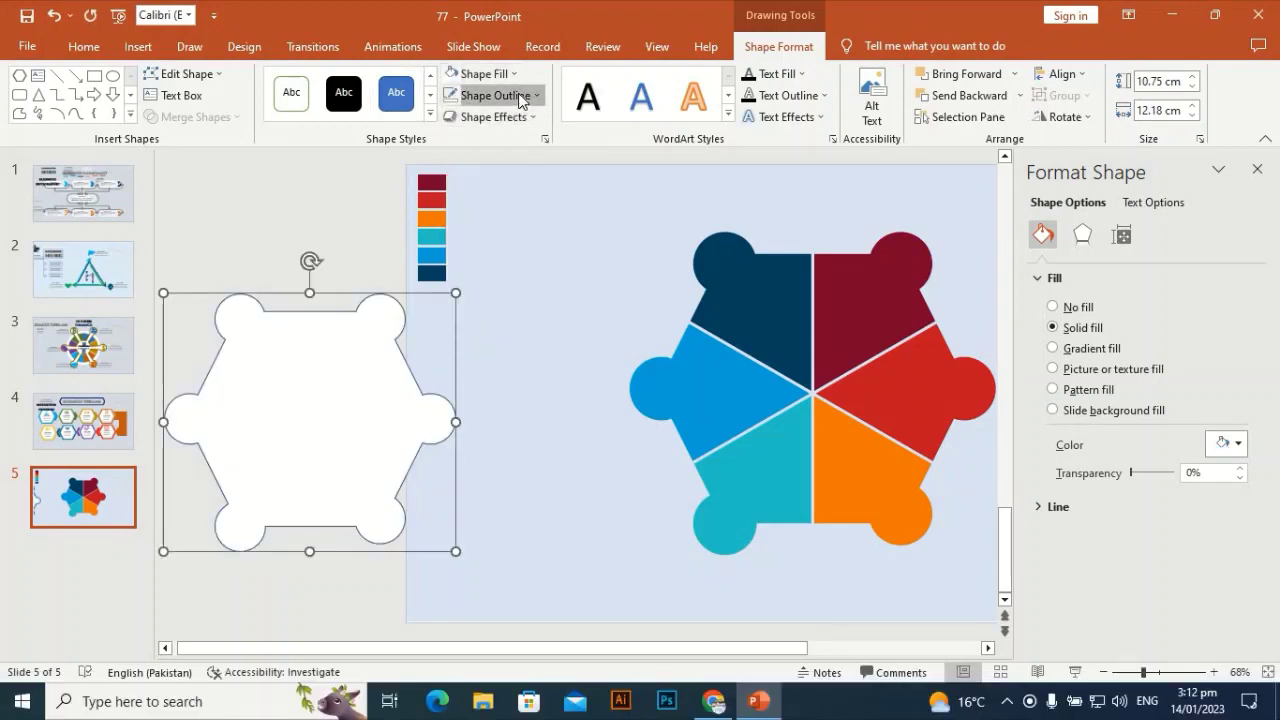
click(495, 95)
click(455, 298)
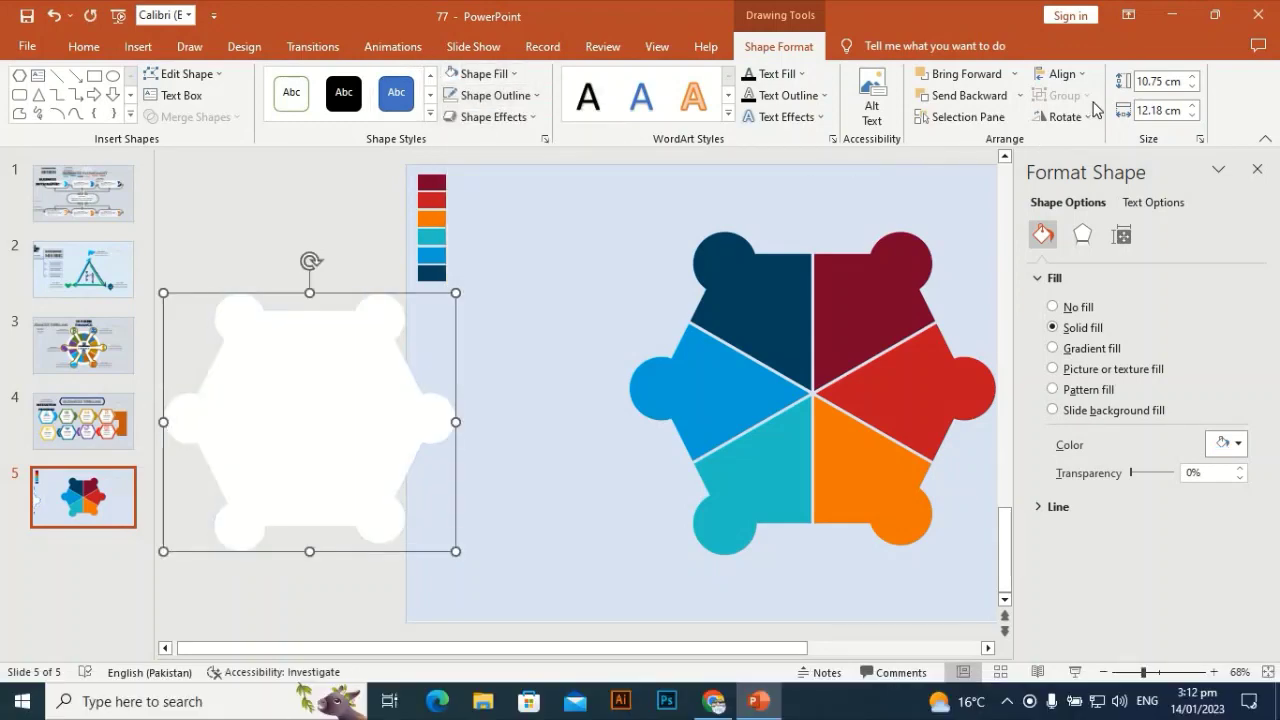
Bring the white shape in front of the wedges and centre it on the slide
click(1086, 75)
click(1089, 120)
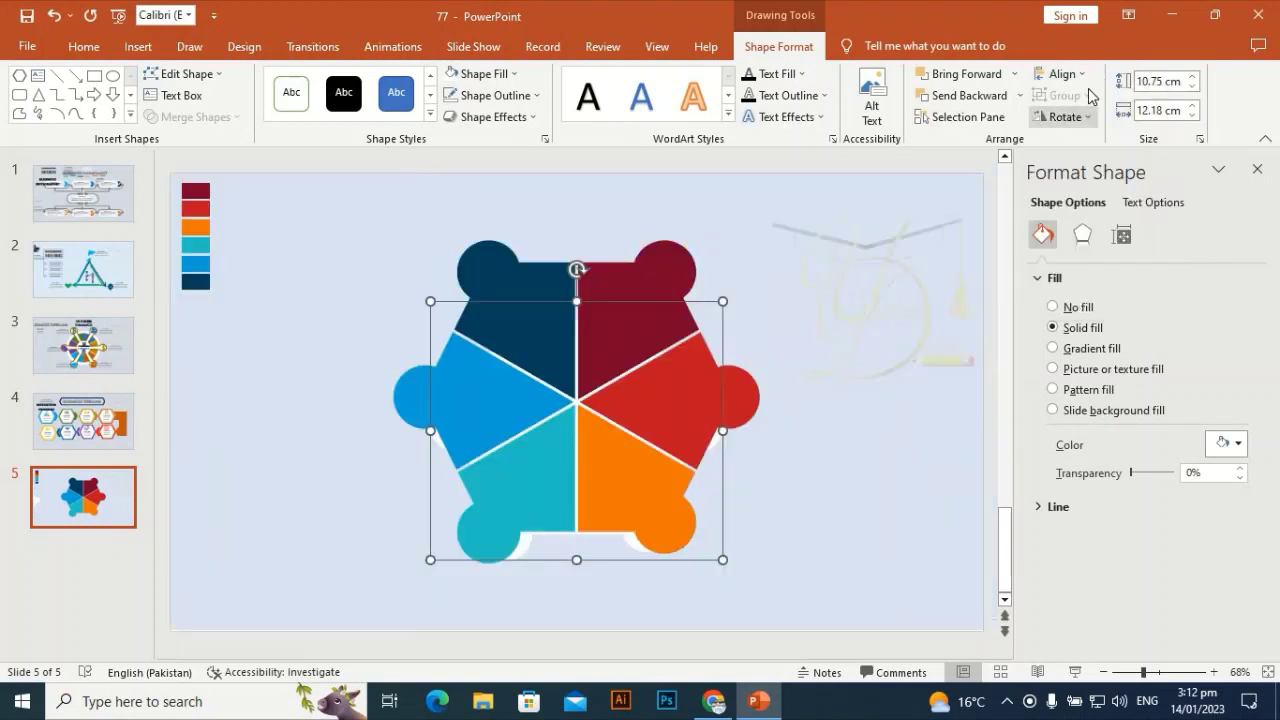
click(1081, 77)
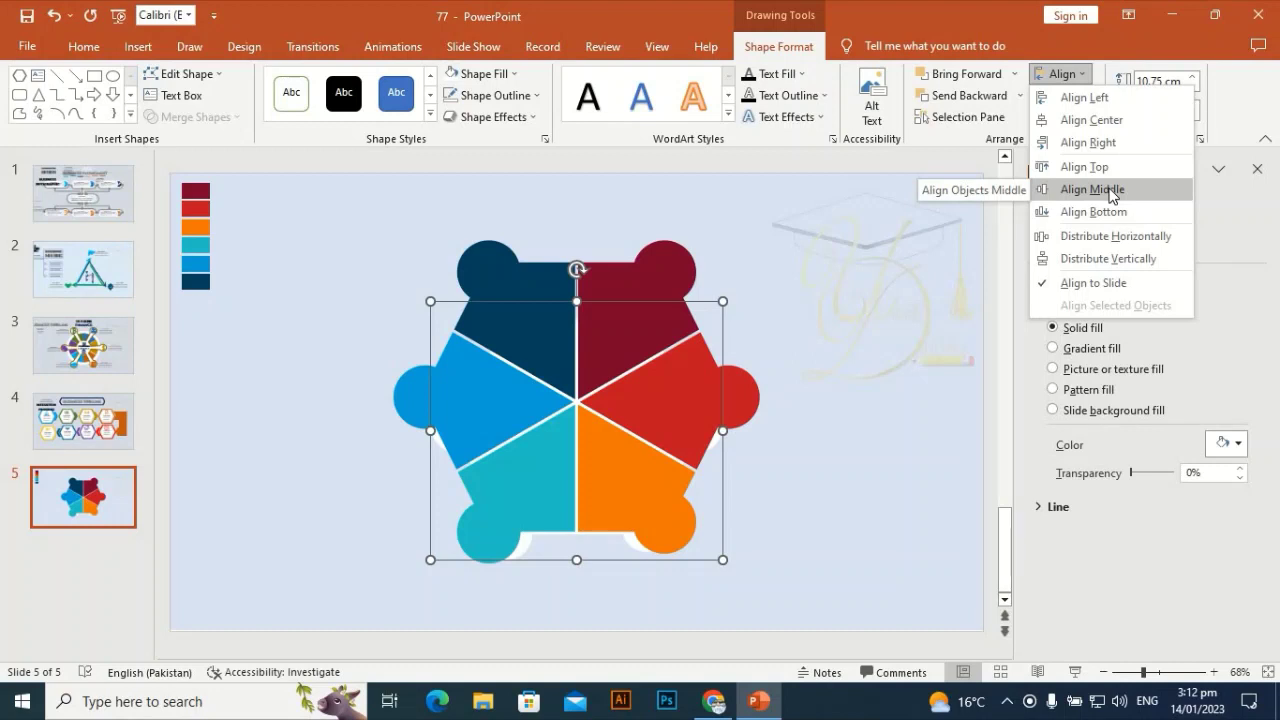
right_click(527, 546)
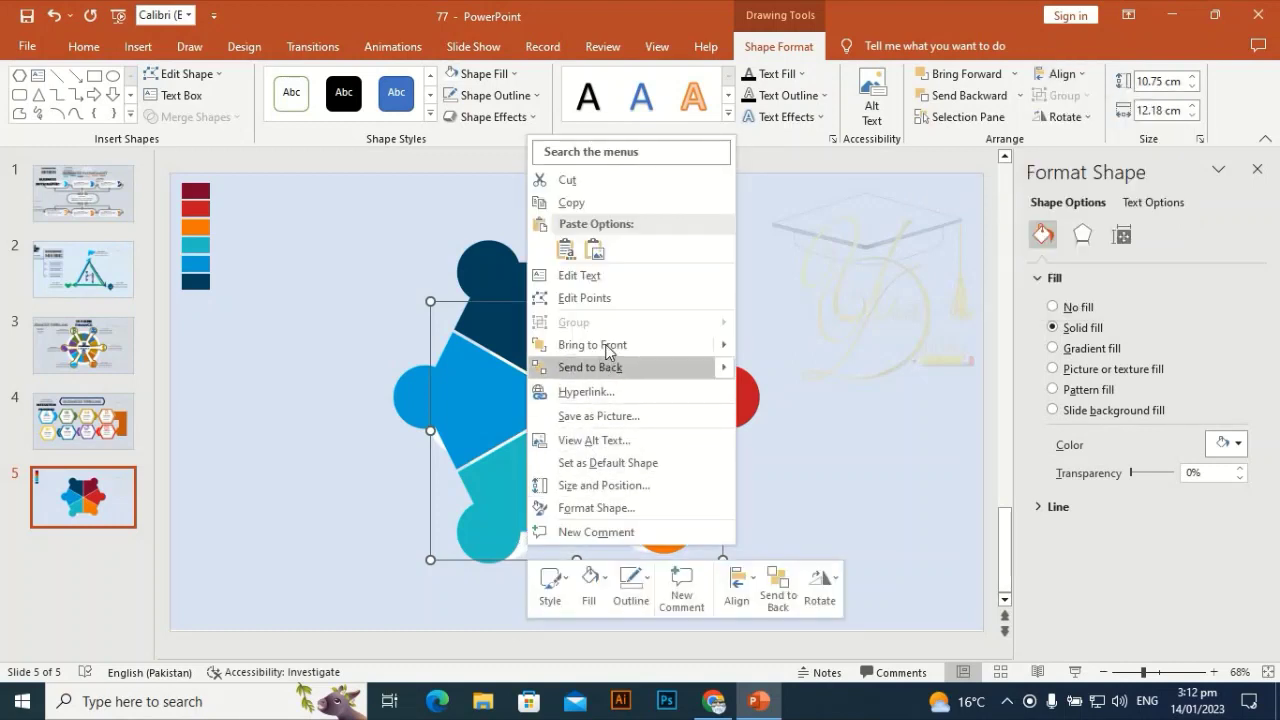
click(606, 345)
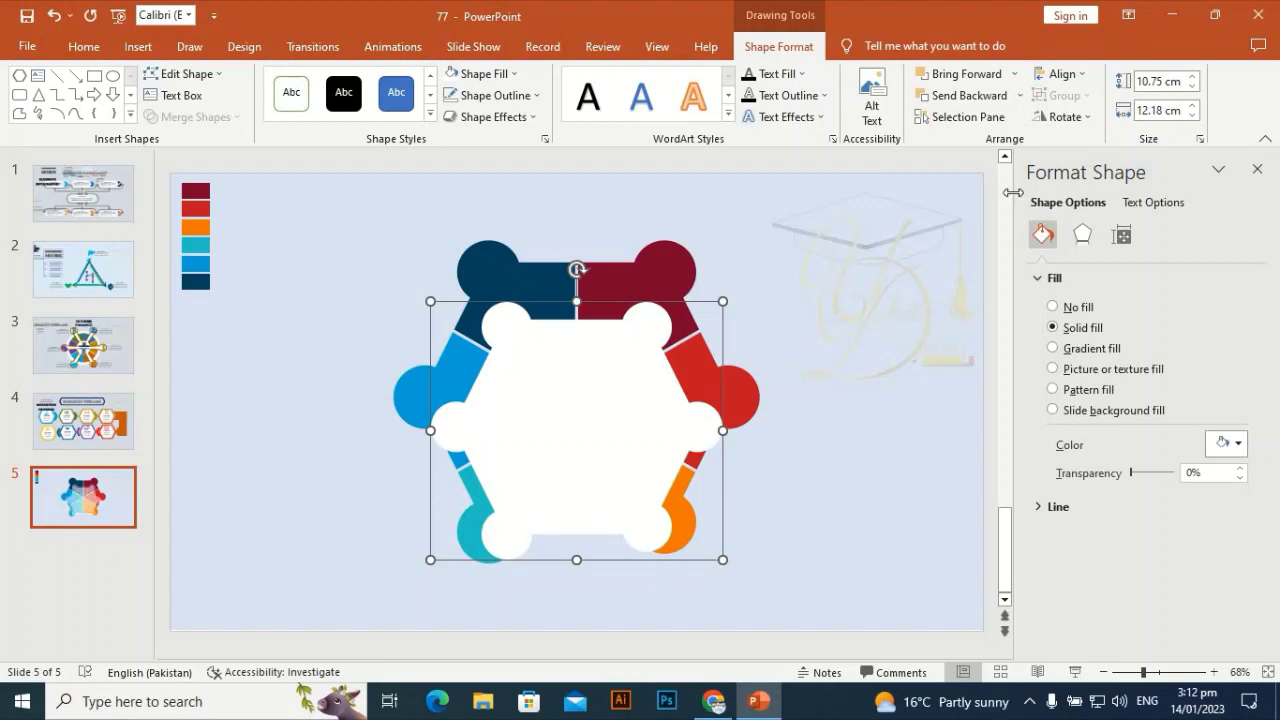
click(1077, 77)
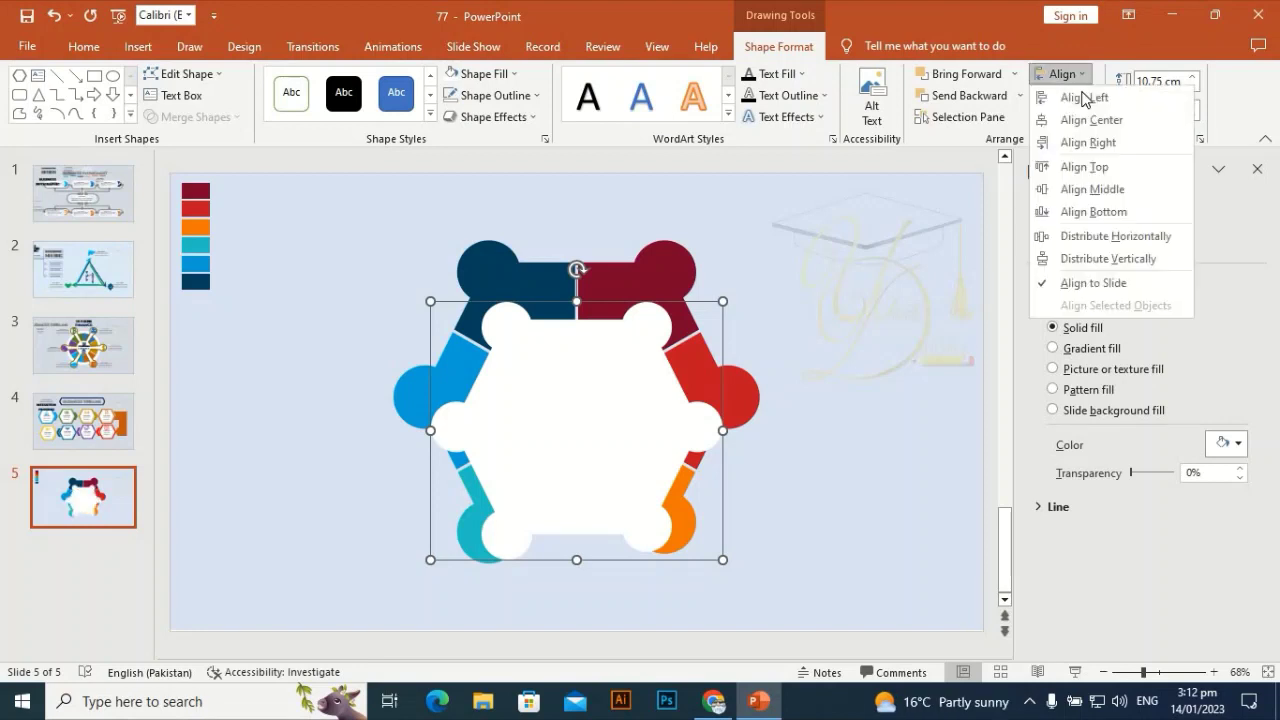
click(1092, 189)
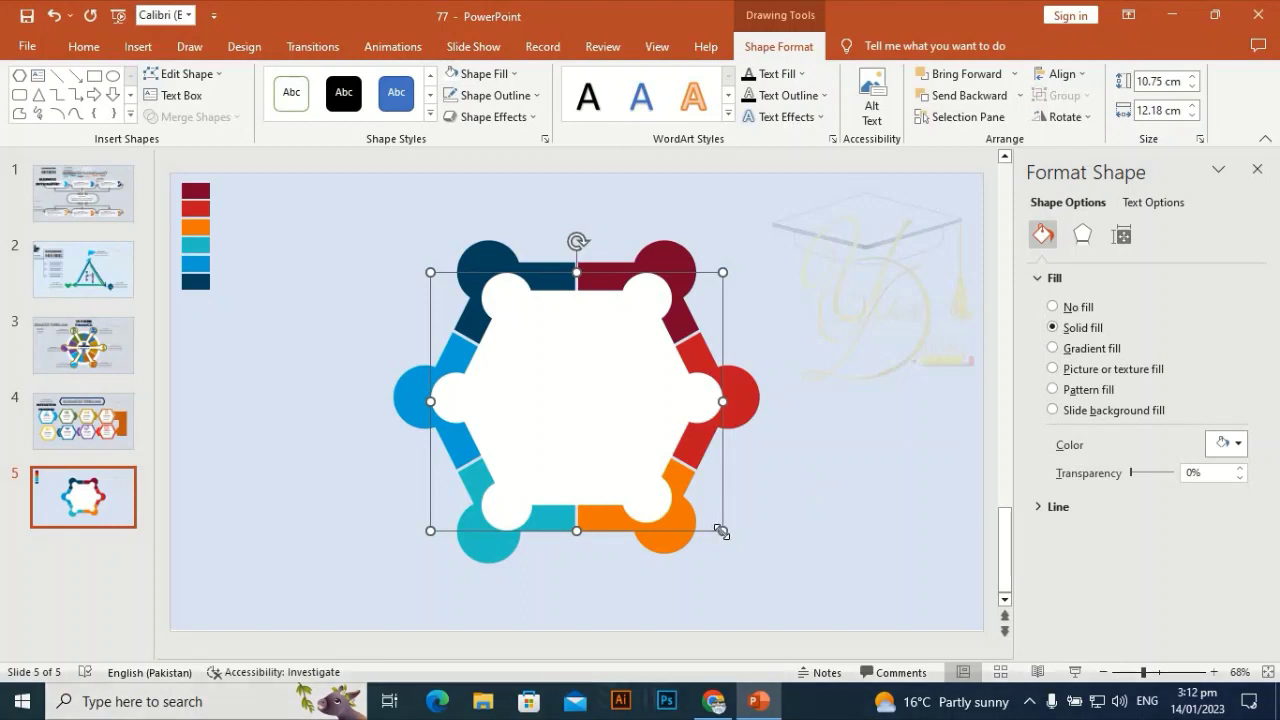
Enlarge the white hexagon to 12.35 × 14 cm, keeping it centred on the slide
key(shift+alt)
drag(722, 532, 747, 552)
click(1063, 74)
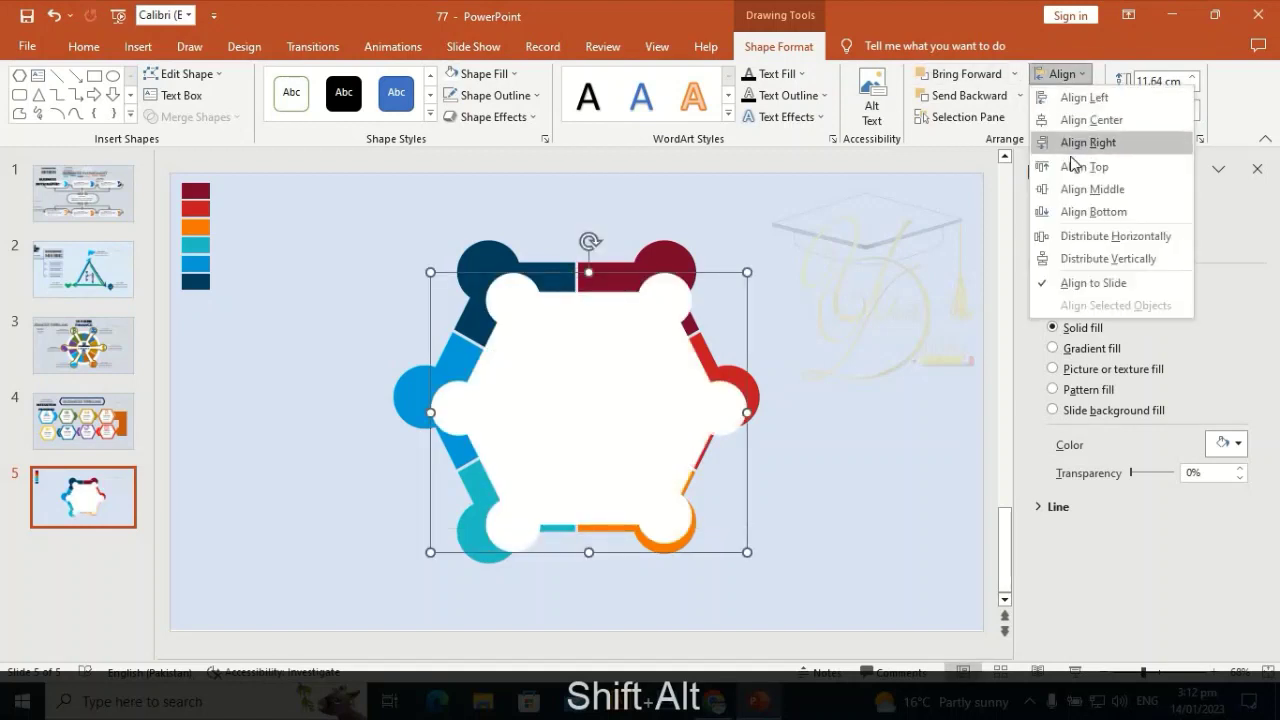
click(1080, 117)
click(1078, 76)
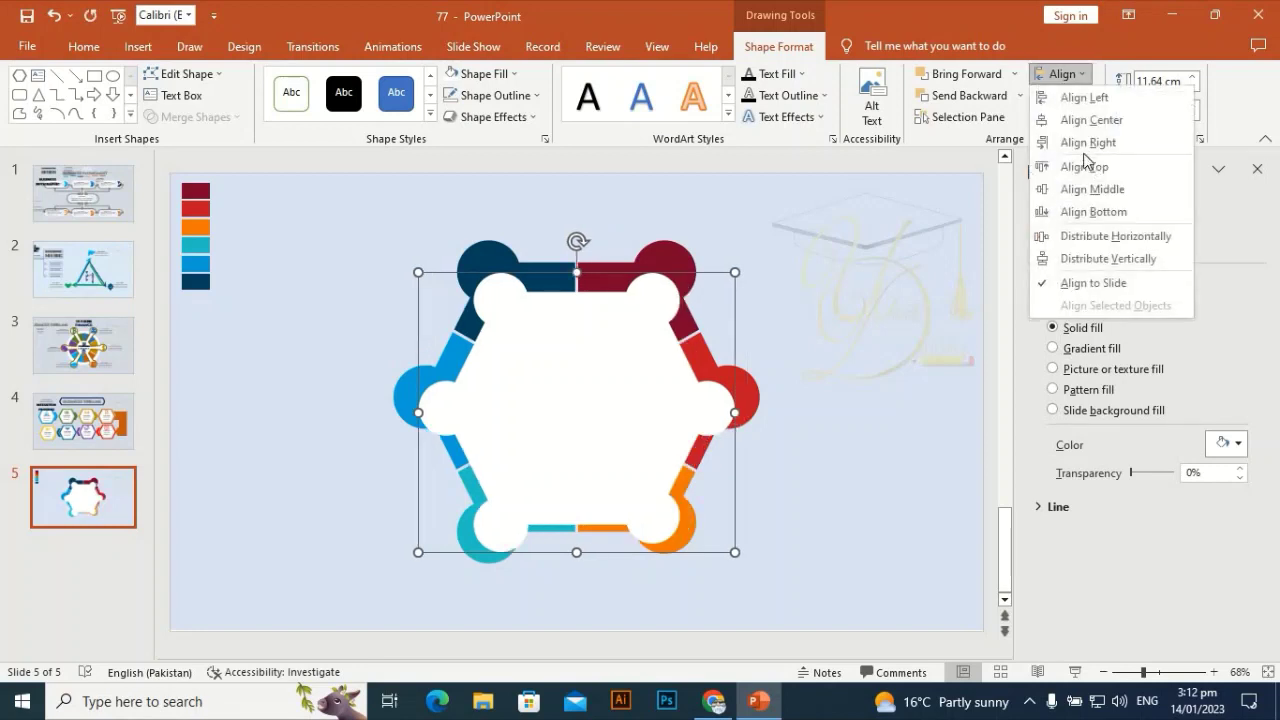
click(1092, 190)
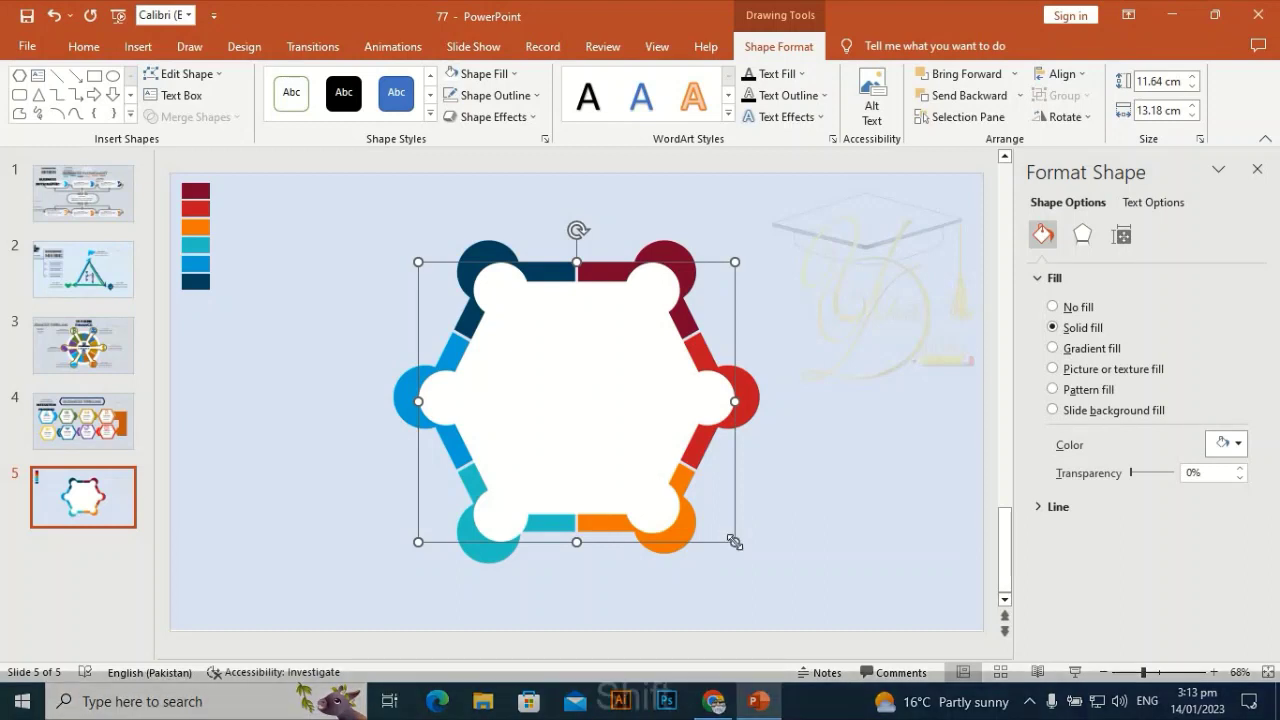
drag(734, 542, 754, 558)
click(1073, 75)
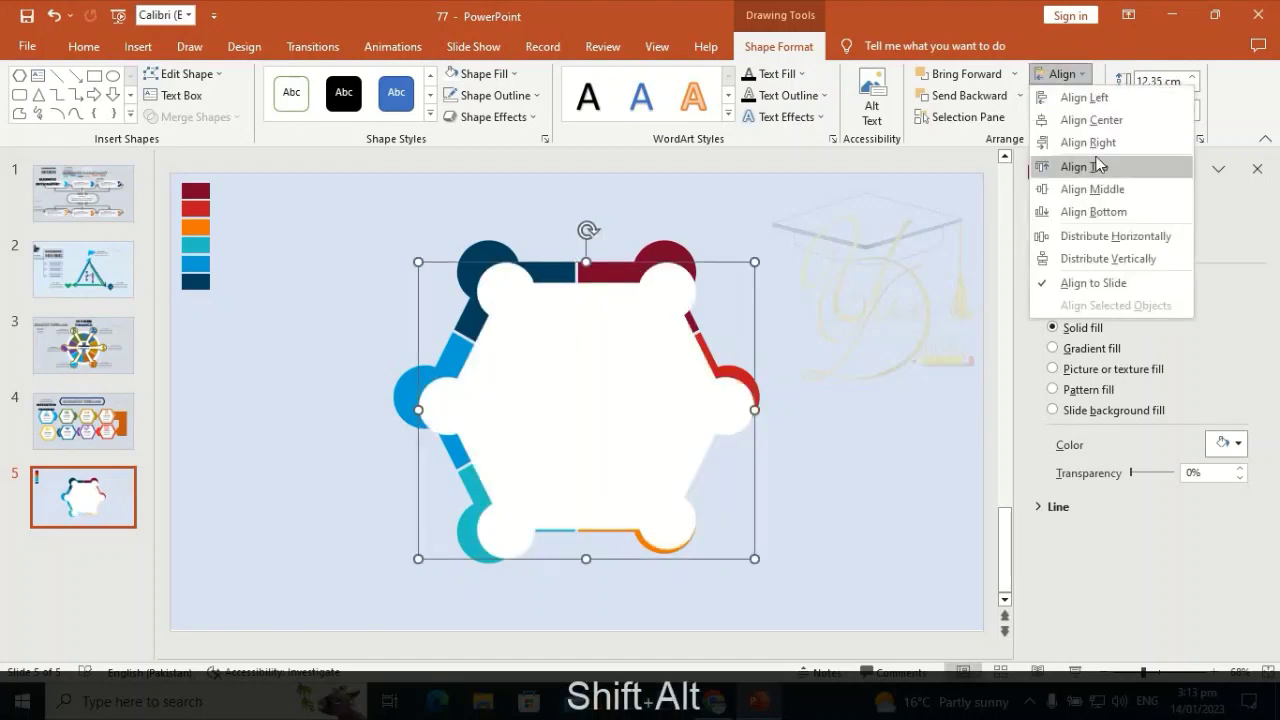
click(1108, 120)
click(1084, 76)
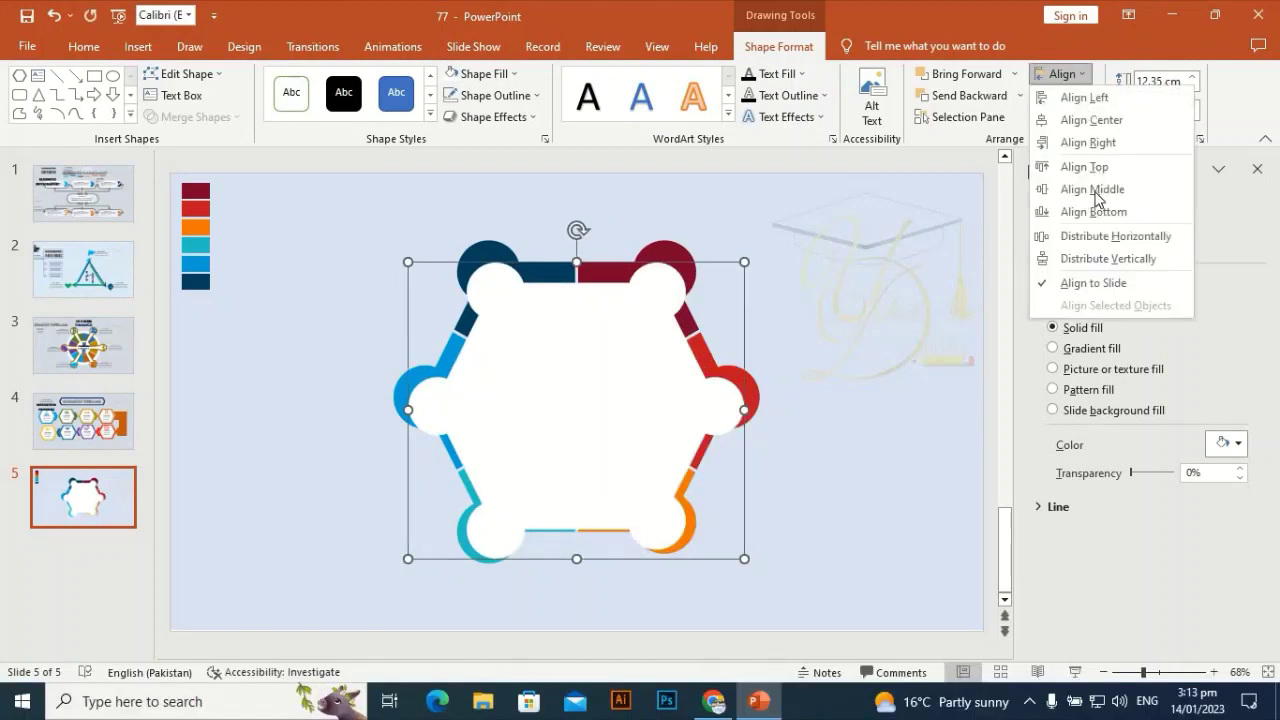
click(1100, 190)
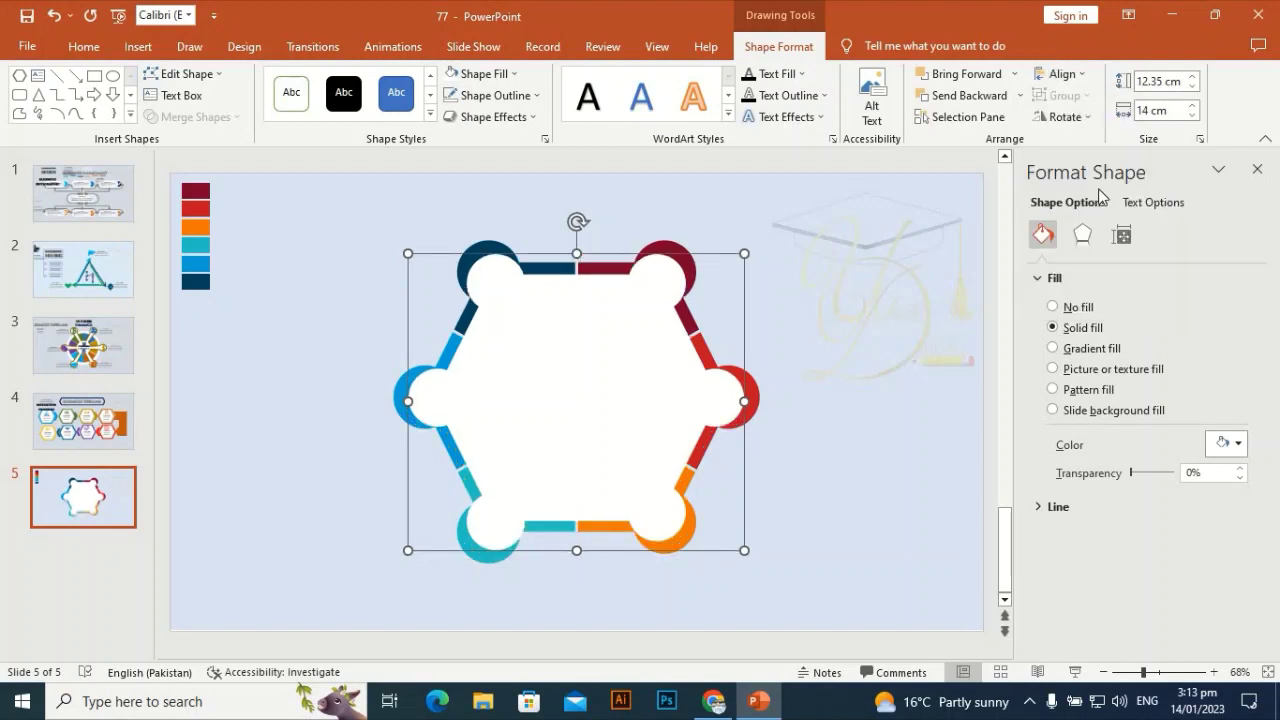
Add a centred Outer shadow to the white hexagon with 70% transparency and 104% size
click(912, 295)
click(577, 420)
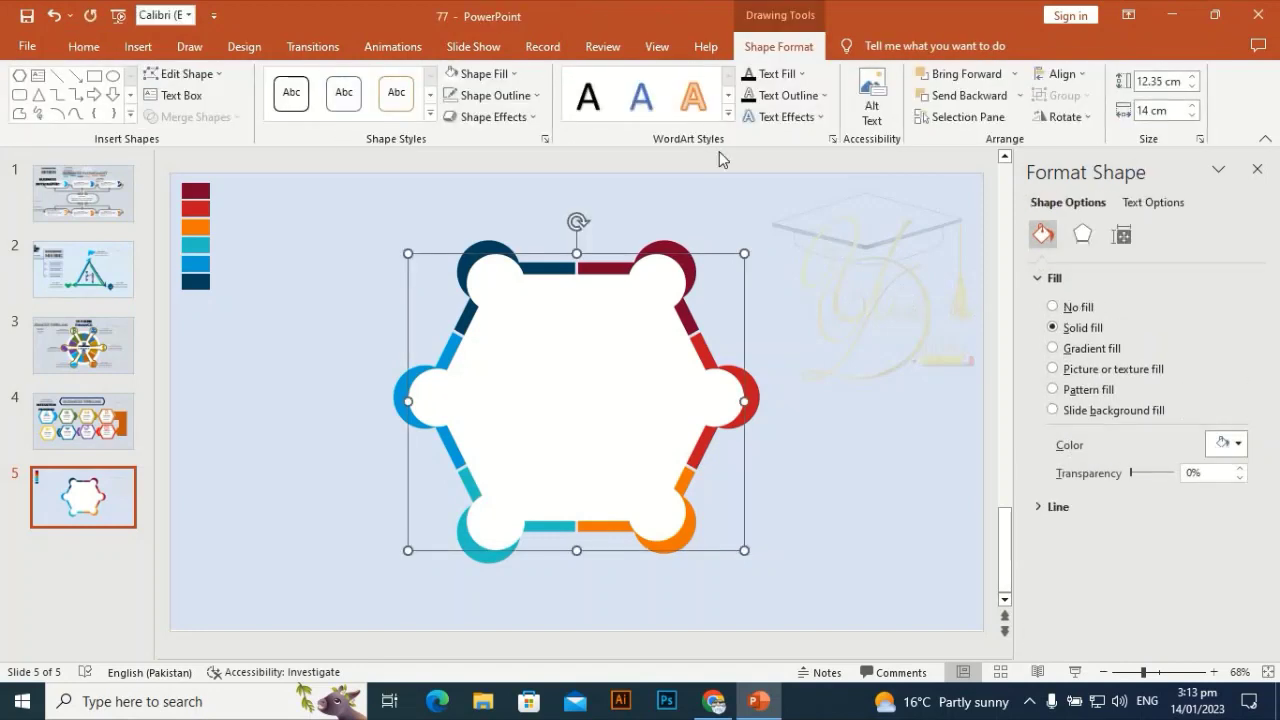
click(1082, 234)
click(1227, 307)
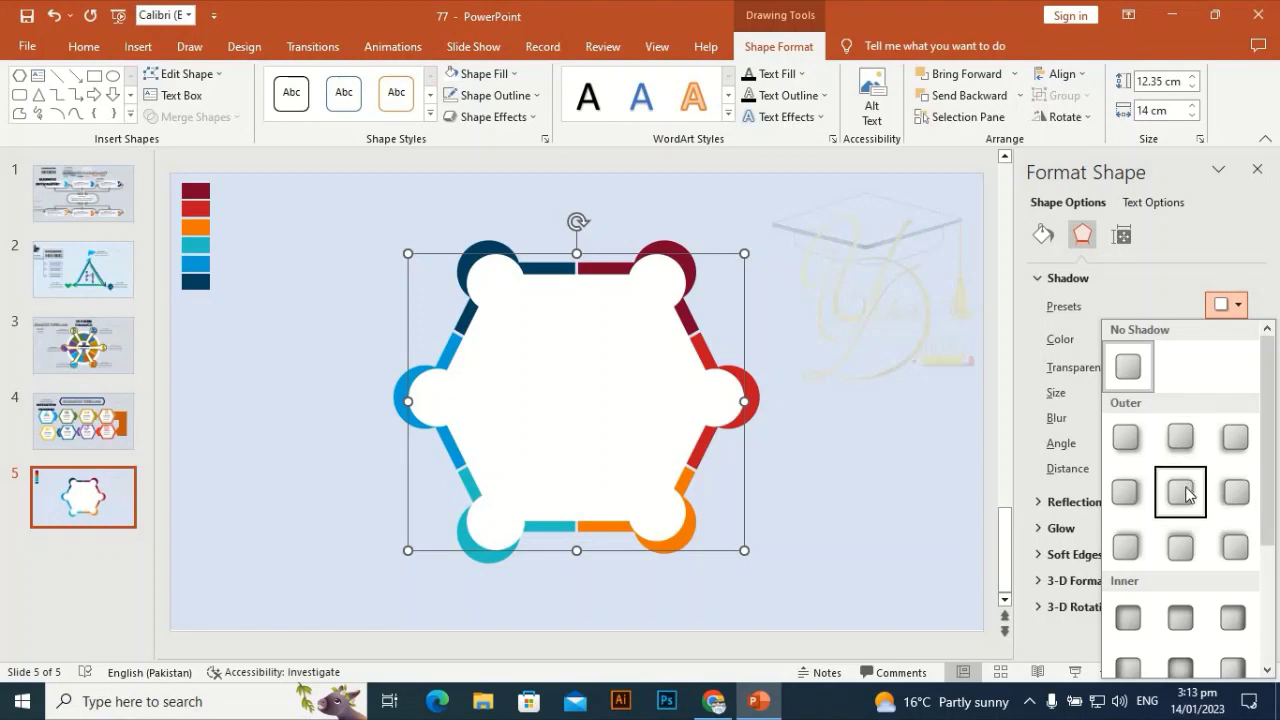
click(1181, 491)
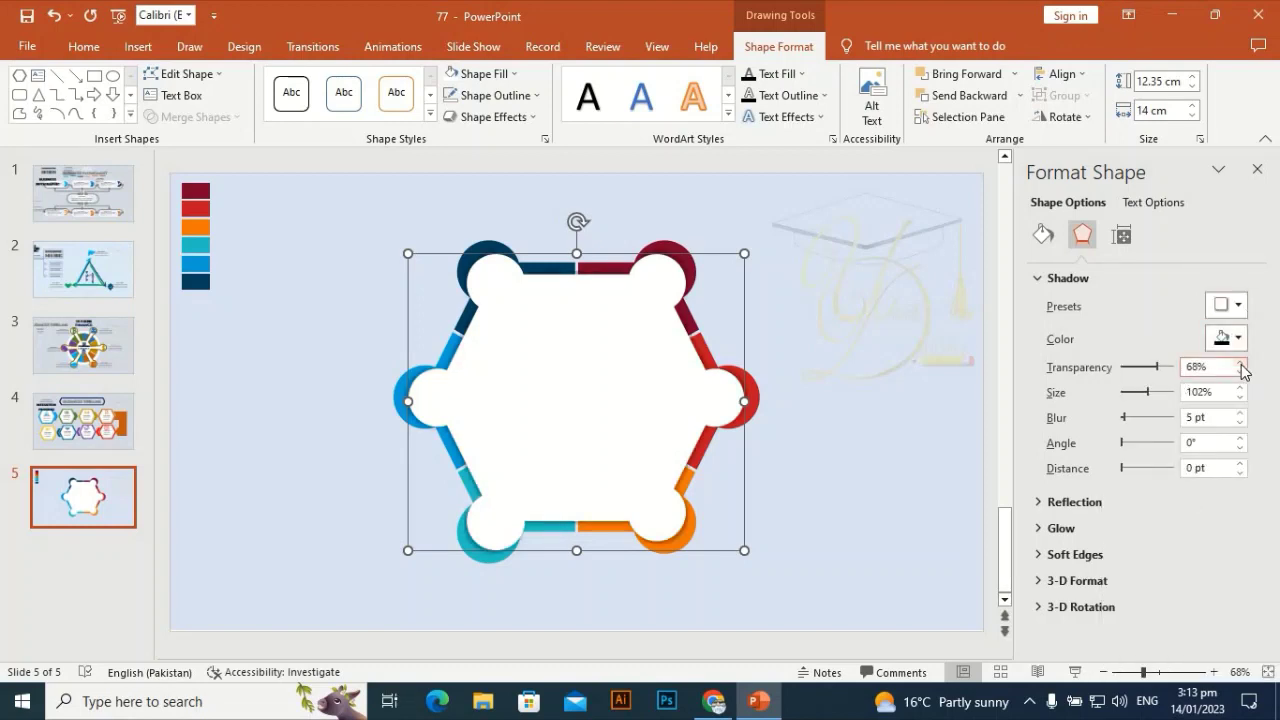
click(1241, 364)
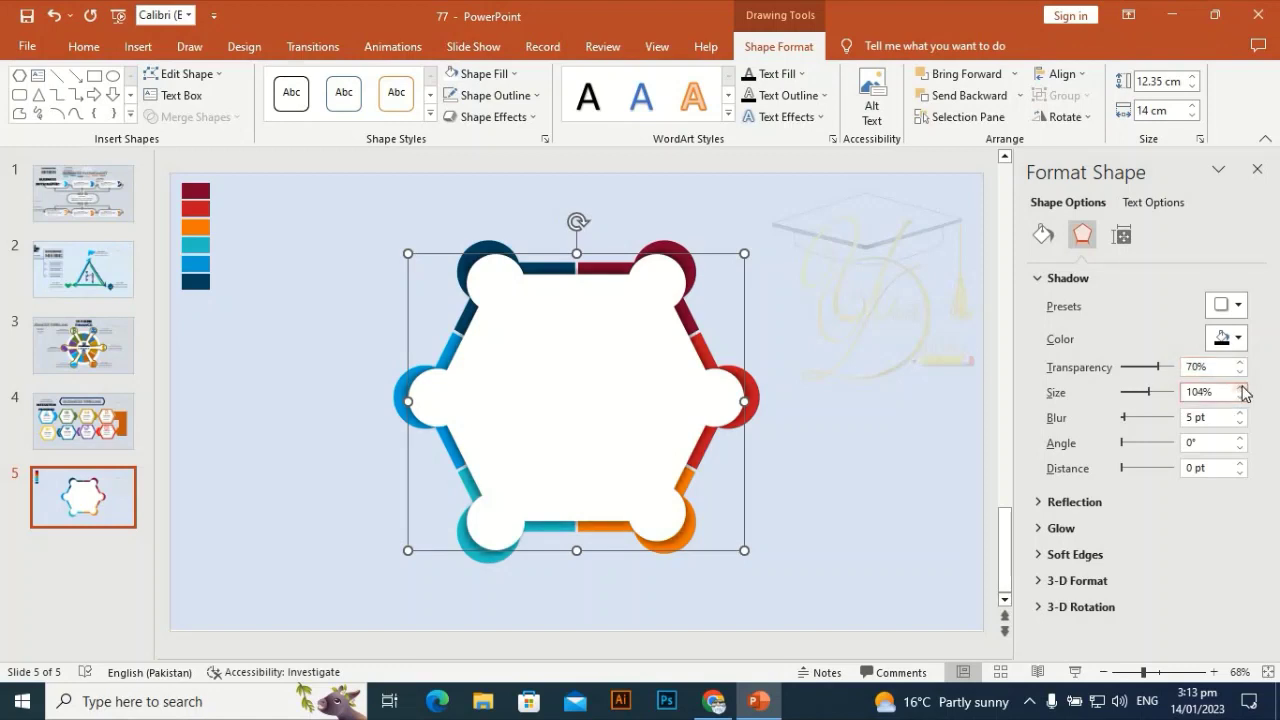
click(1220, 443)
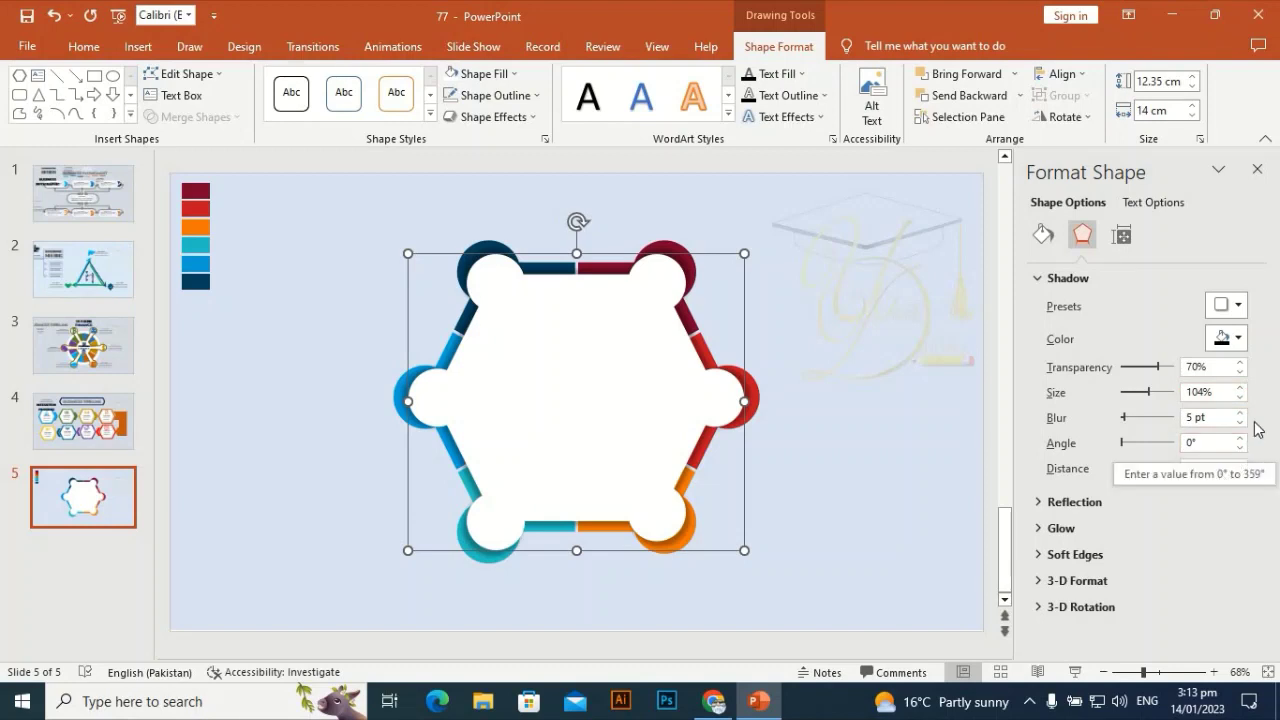
click(868, 312)
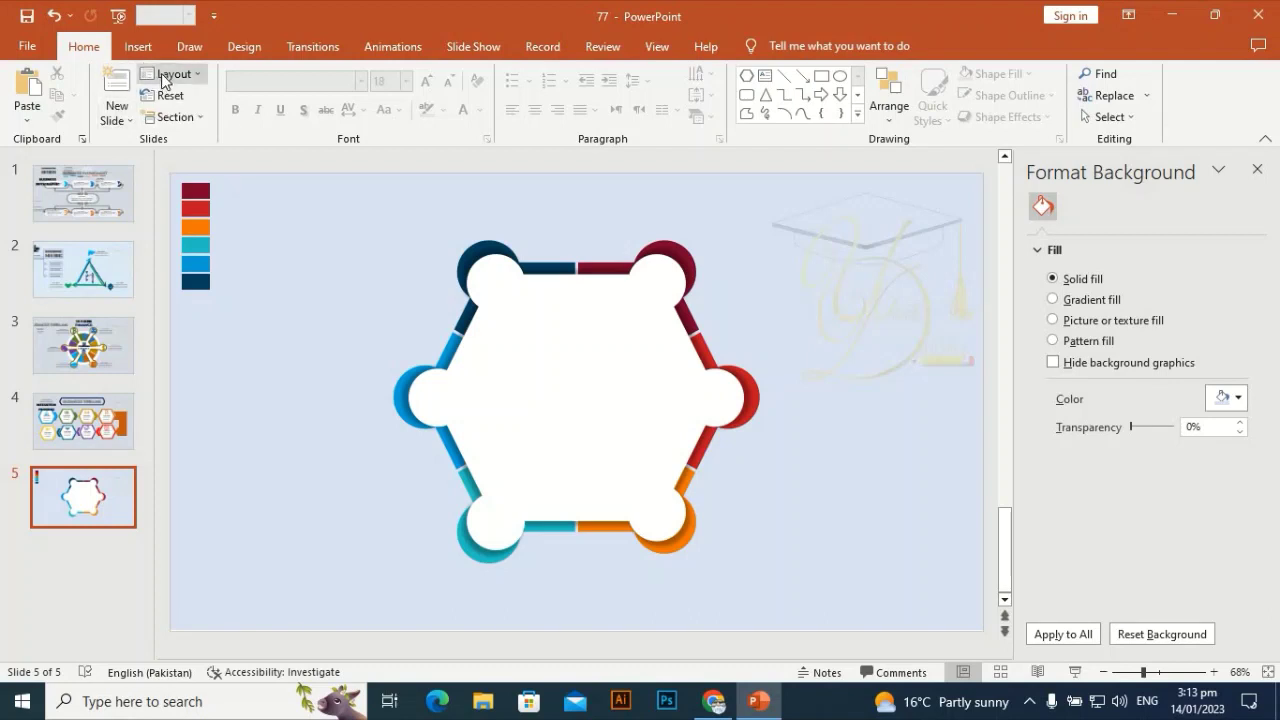
Draw a hexagon proportionally inside the white shape and centre it on the slide
click(137, 47)
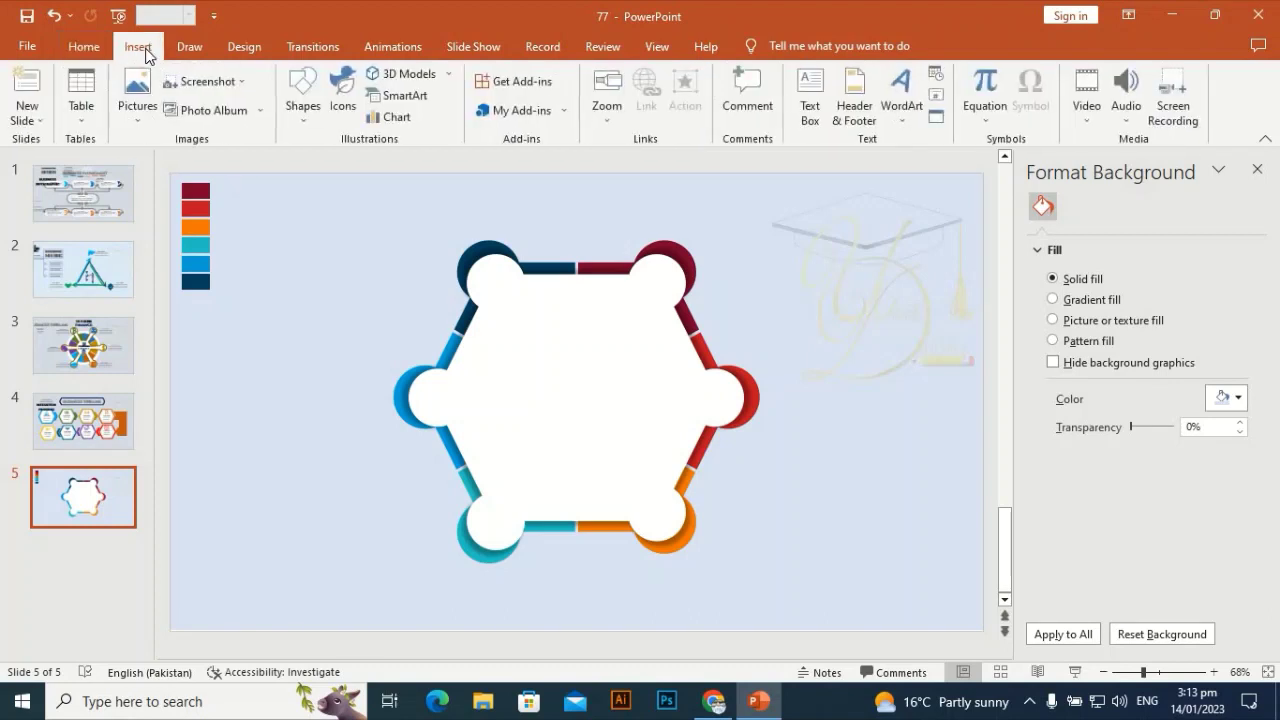
click(302, 95)
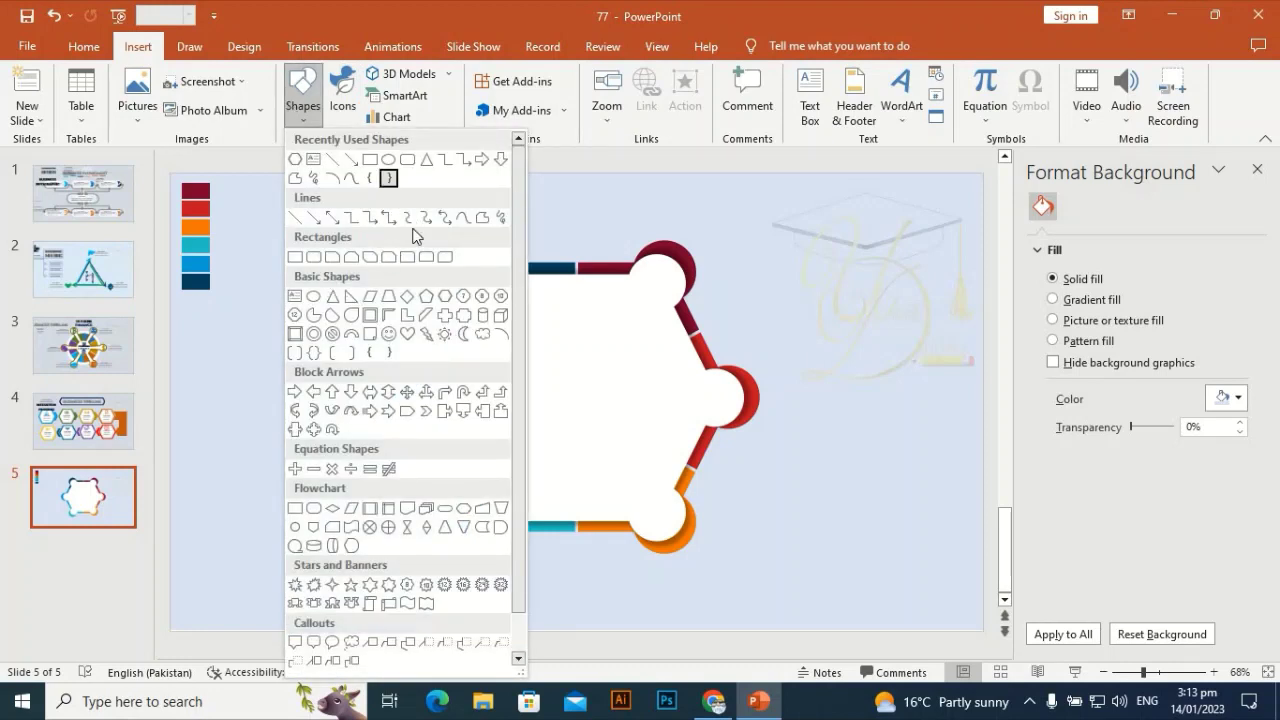
click(444, 296)
key(shift+alt)
drag(519, 342, 635, 505)
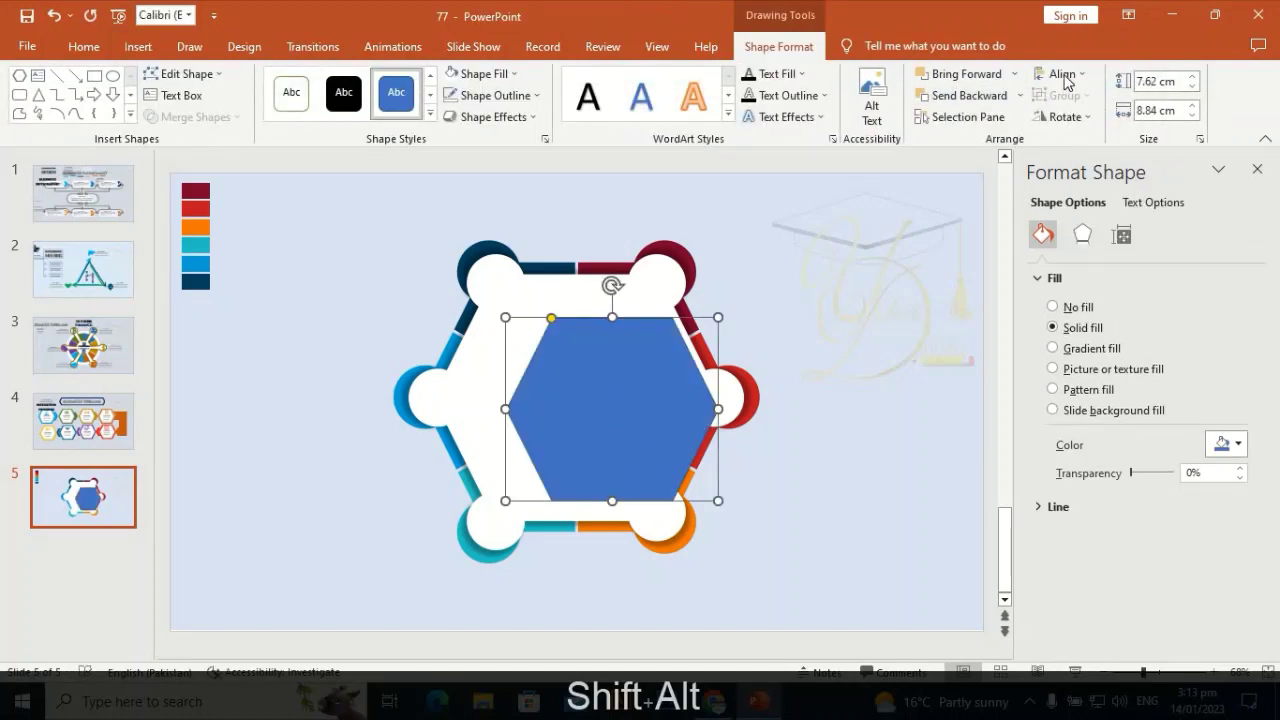
click(1068, 86)
click(1097, 120)
click(1075, 80)
click(1077, 189)
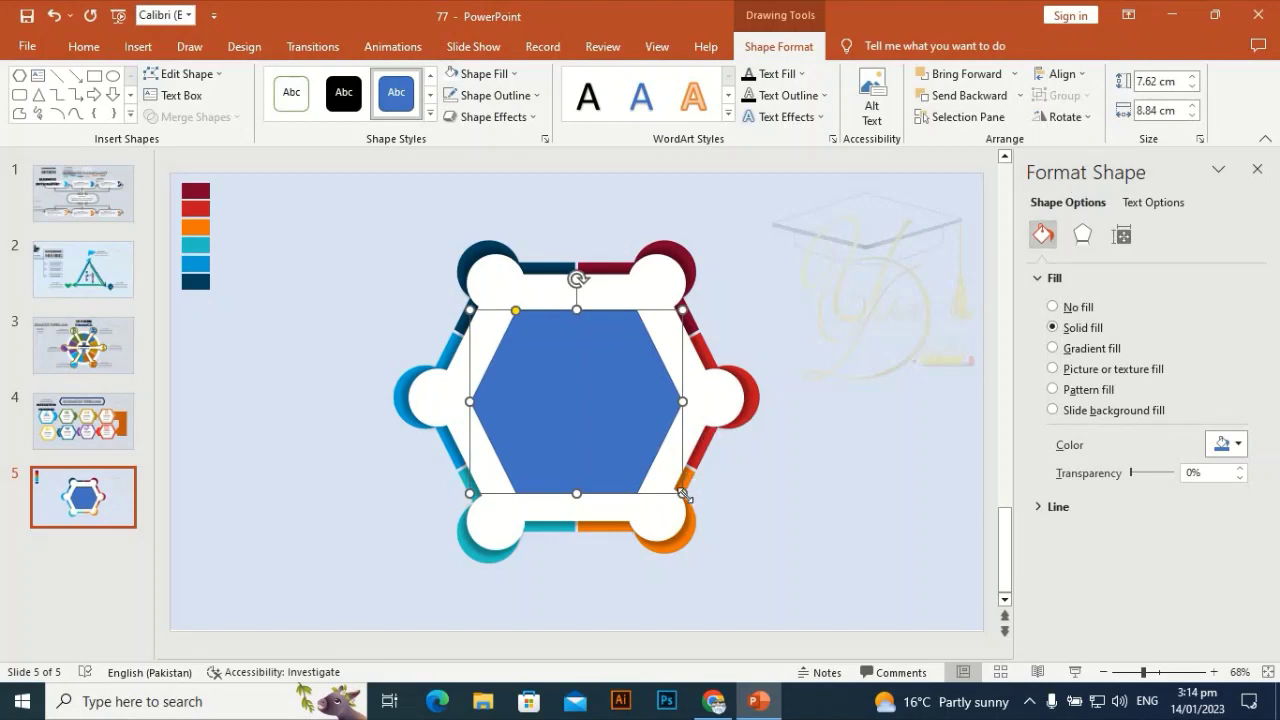
Enlarge the hexagon proportionally to 8.39 × 9.73 cm and re-centre it horizontally and vertically
key(shift+alt)
drag(683, 494, 704, 512)
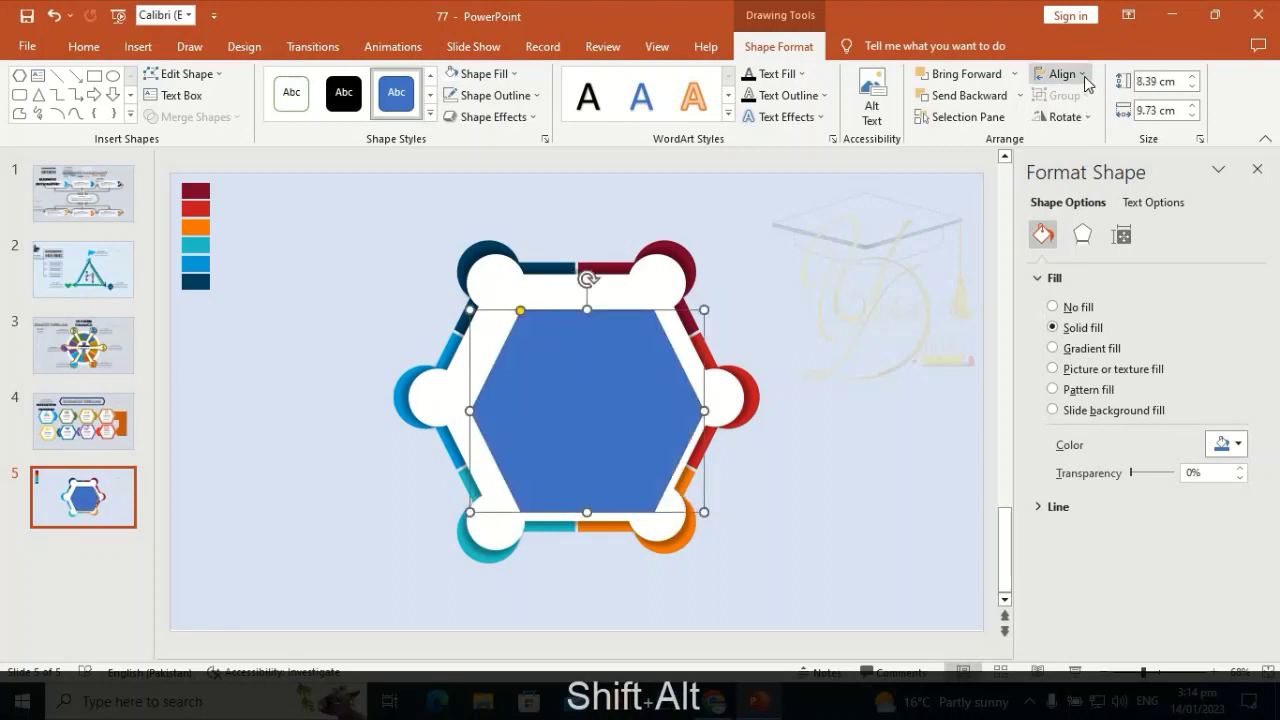
click(1063, 74)
click(1118, 119)
click(1075, 78)
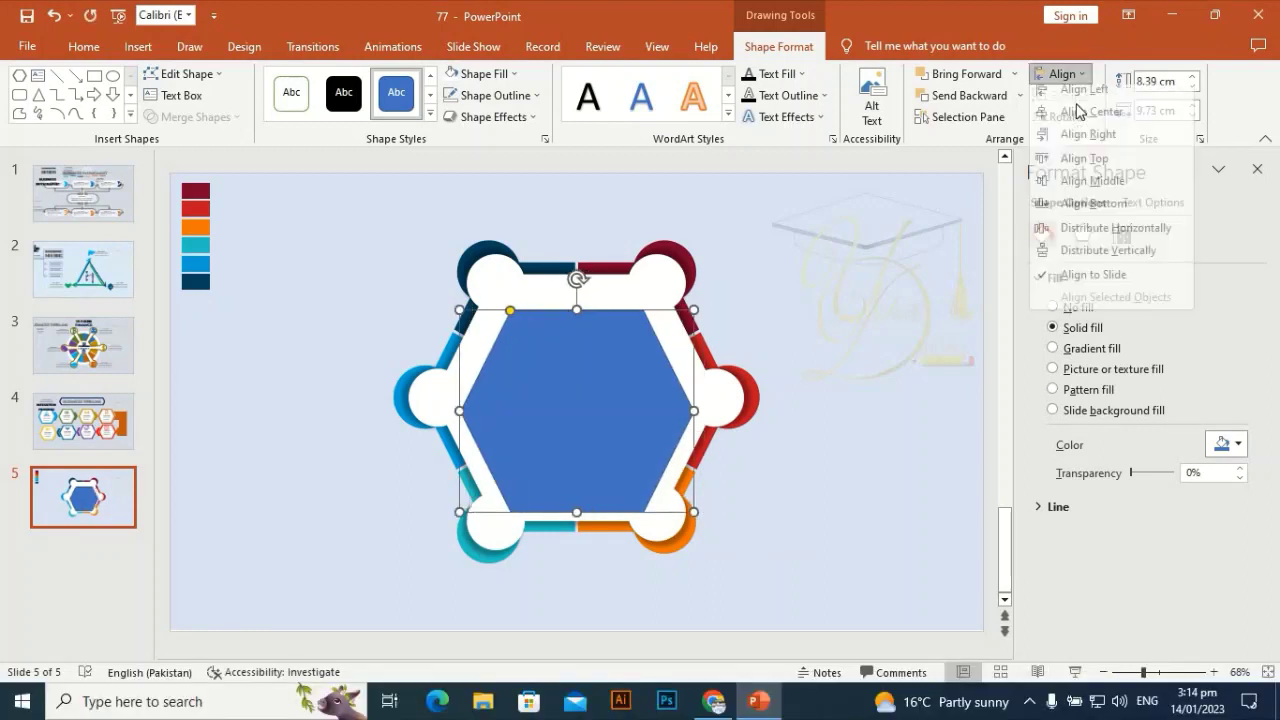
click(1094, 190)
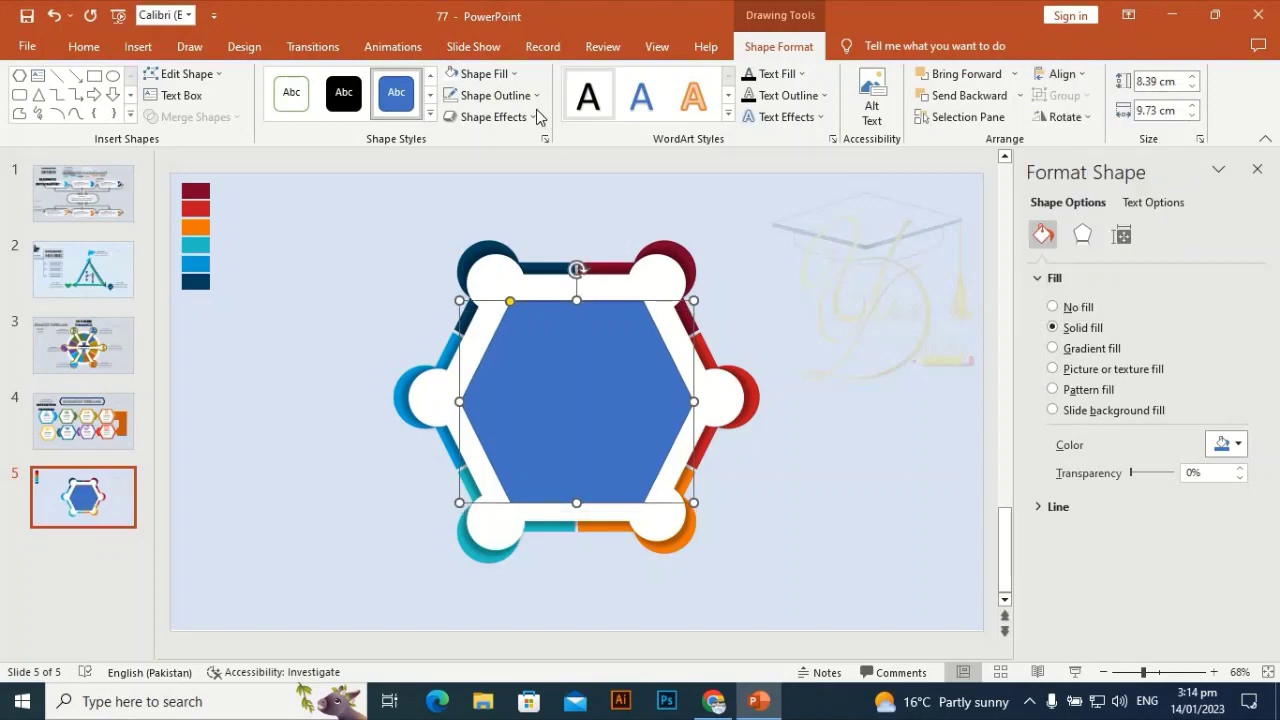
click(490, 74)
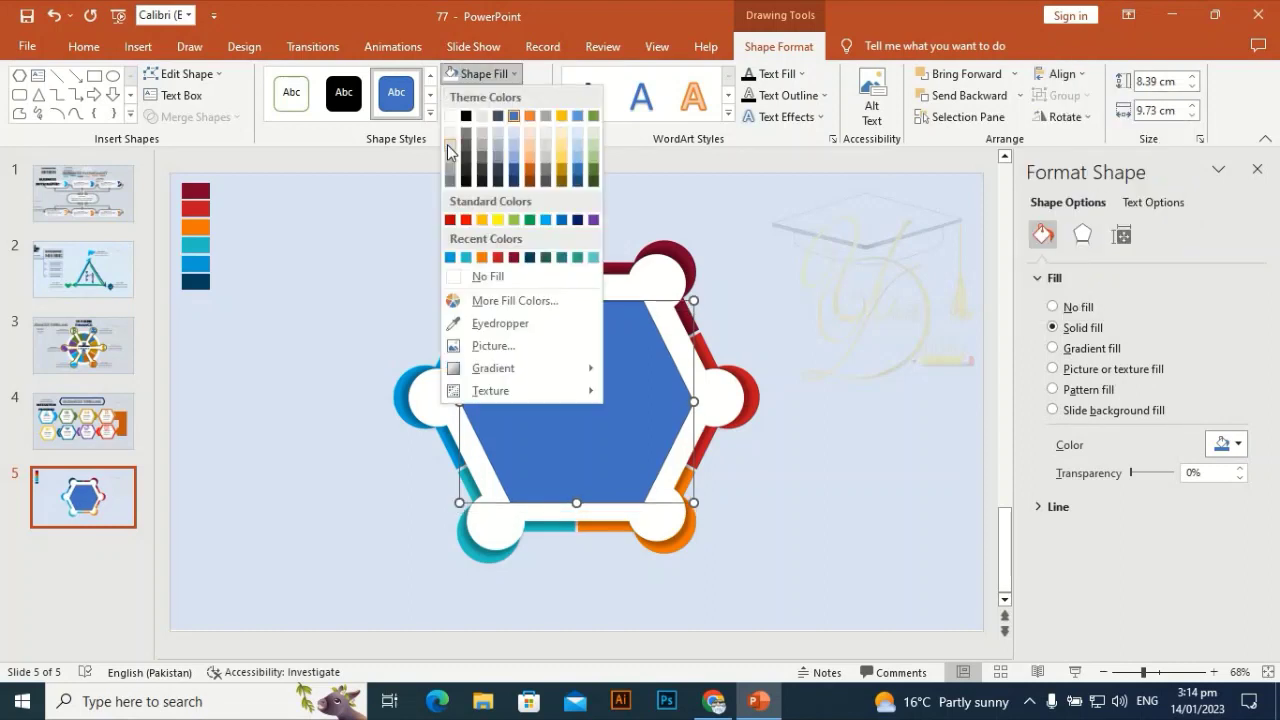
Set the hexagon to No Fill with a thin grey outline
click(470, 276)
click(521, 97)
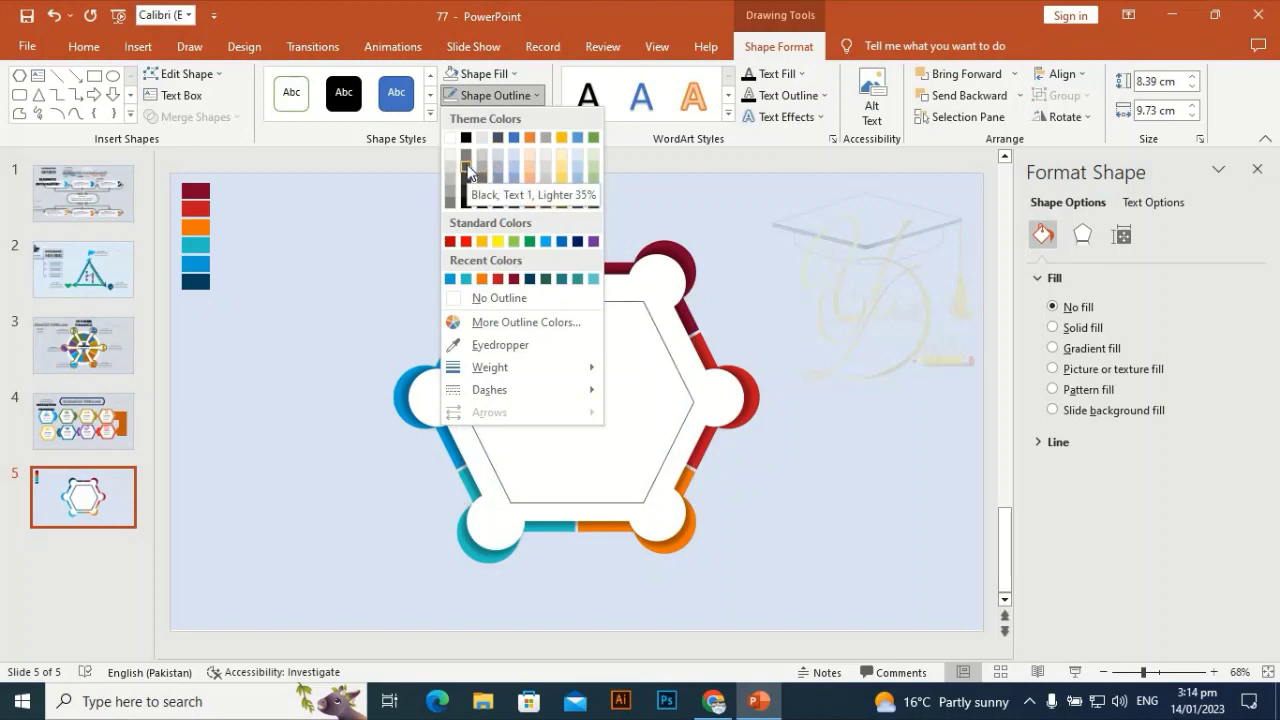
click(466, 183)
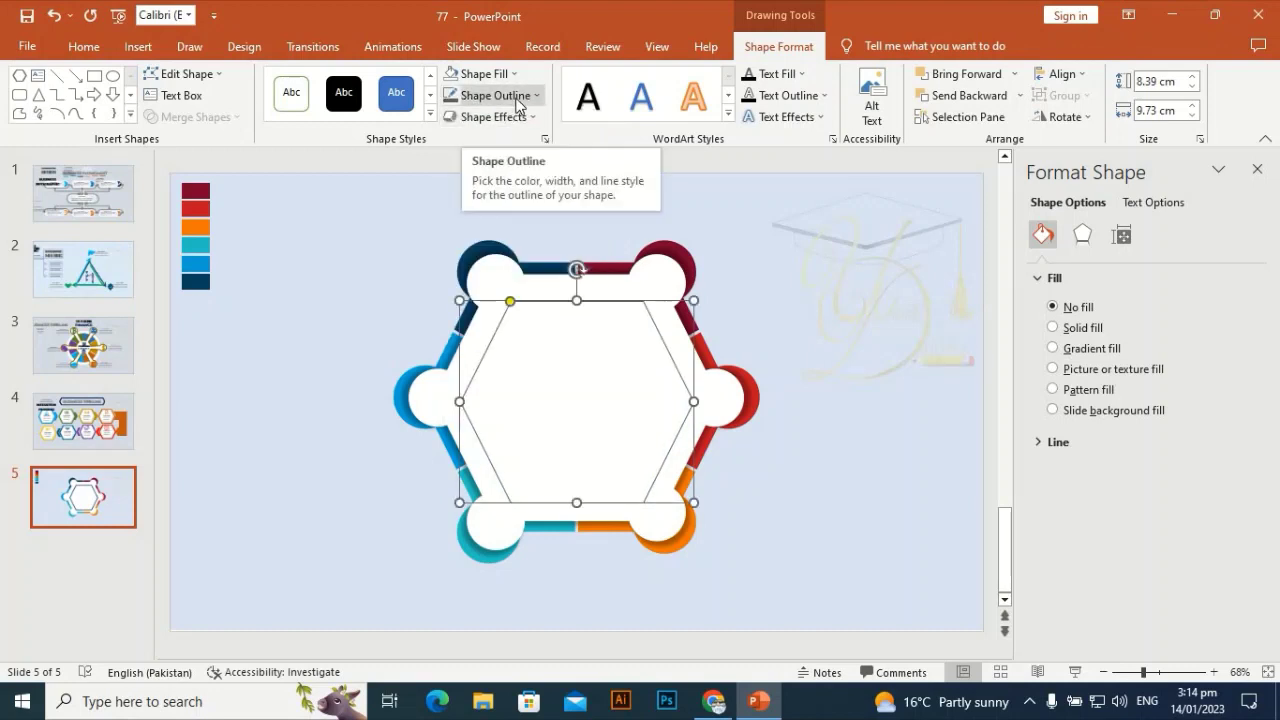
Change the hexagon's outline to a dashed line style
click(521, 97)
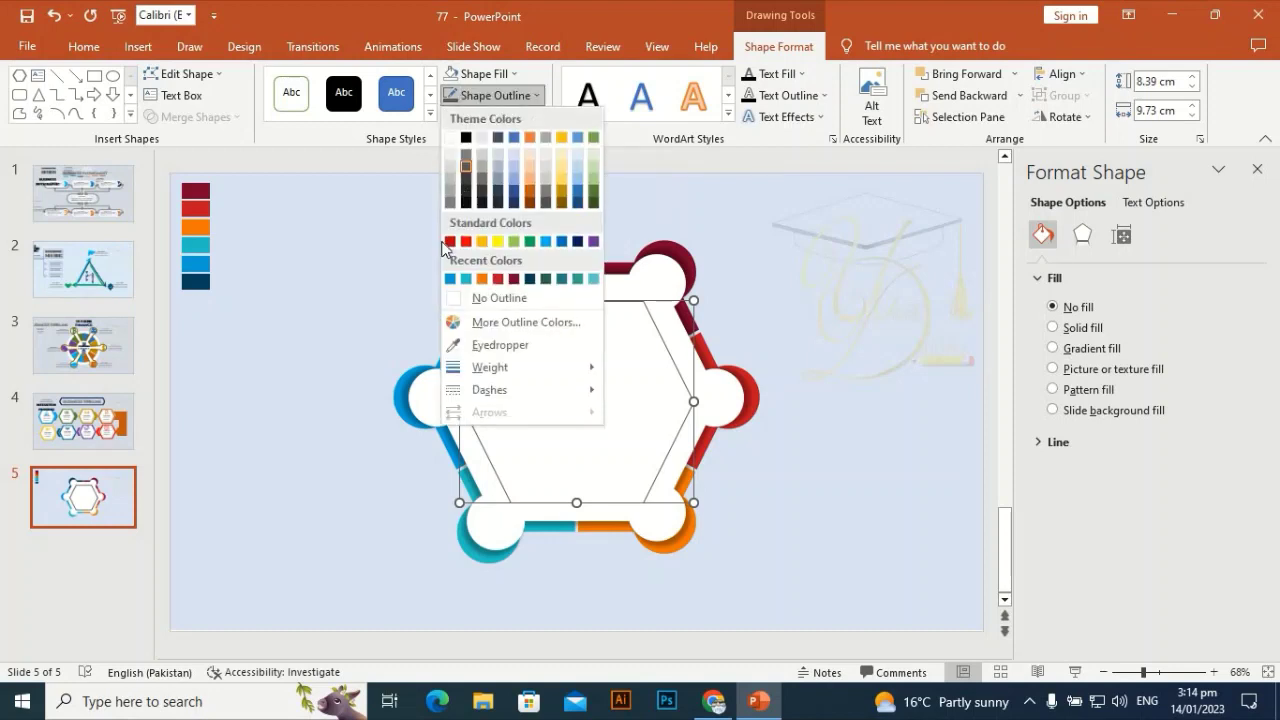
mouse_move(505, 392)
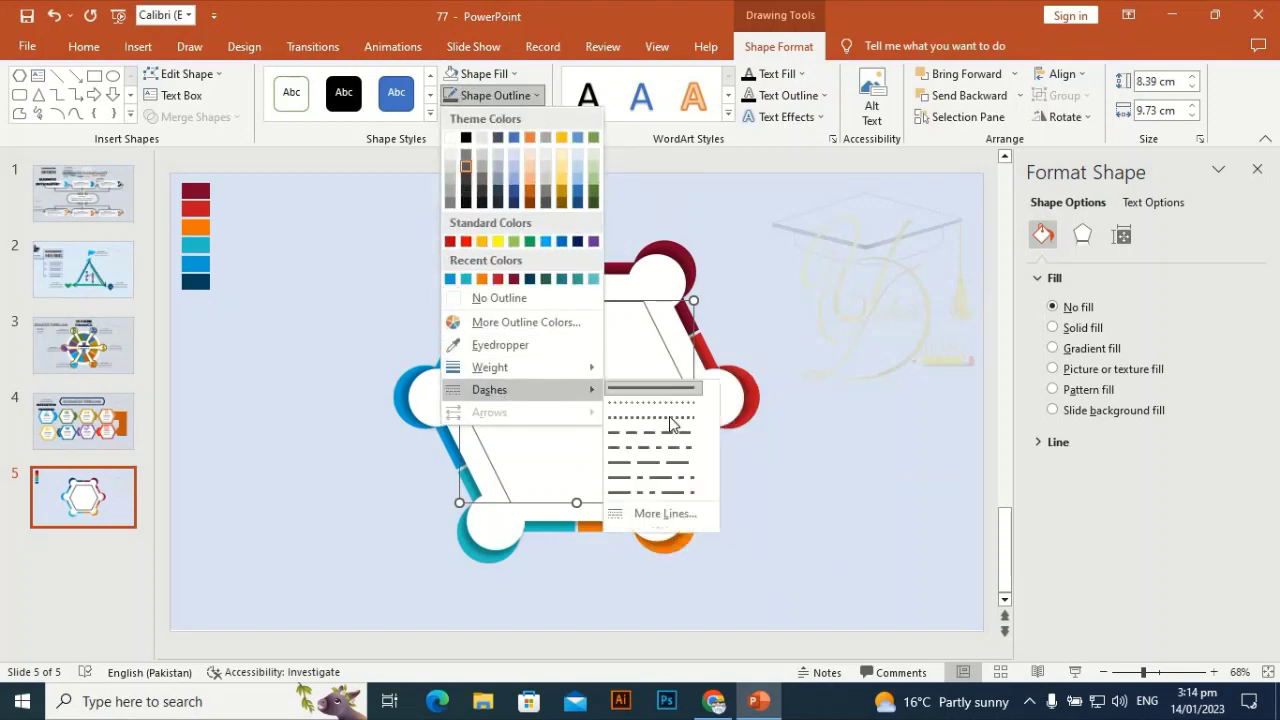
click(690, 437)
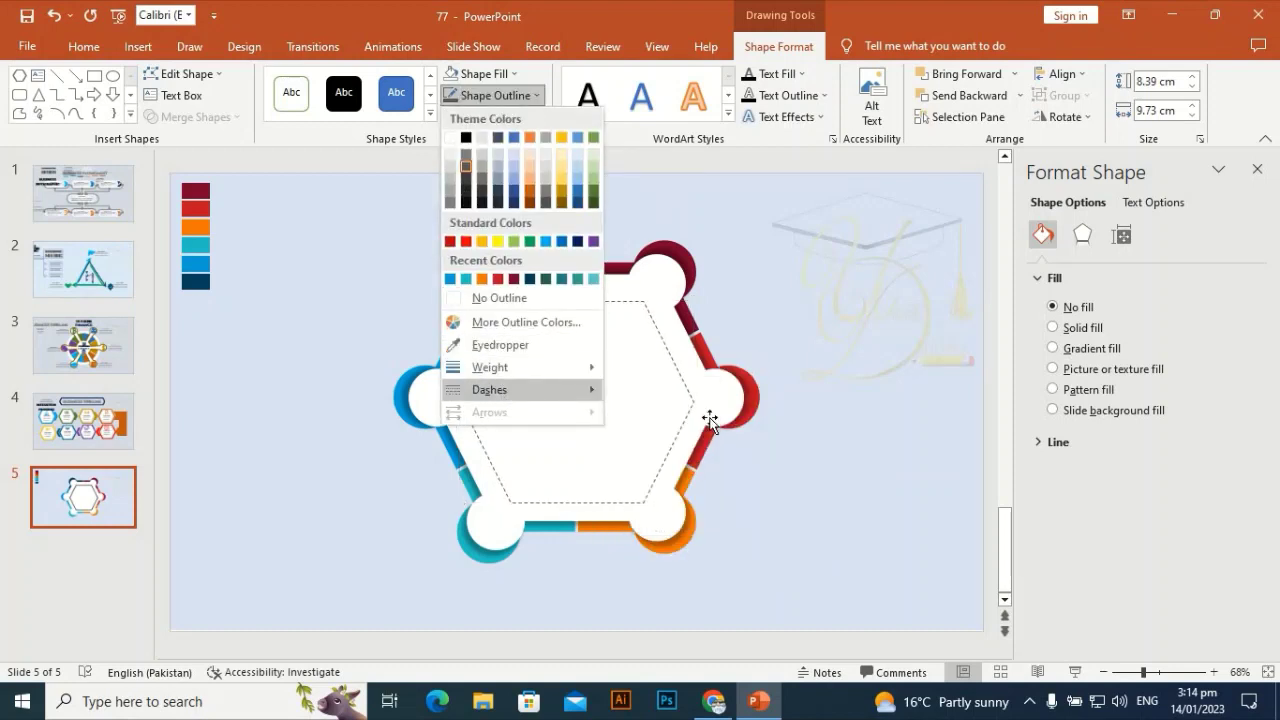
click(816, 306)
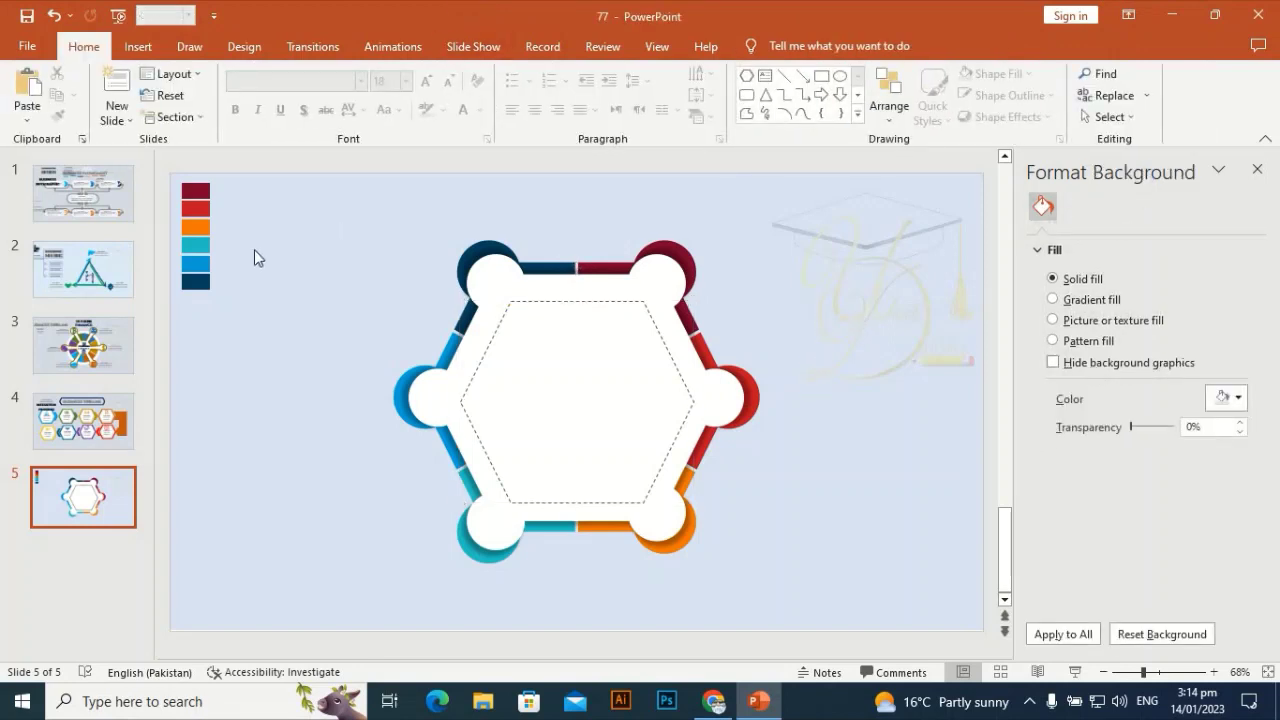
In the icon library, select the stopwatch and Venn diagram icons from Analytics
click(134, 50)
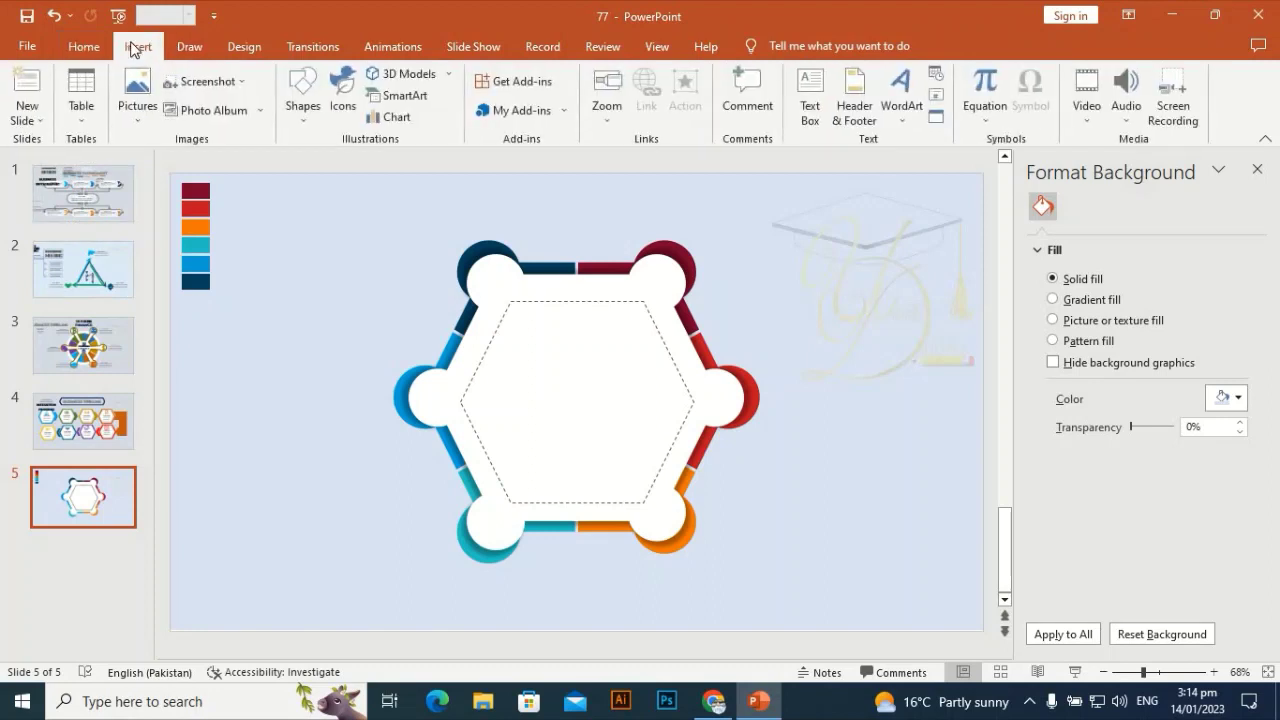
click(340, 103)
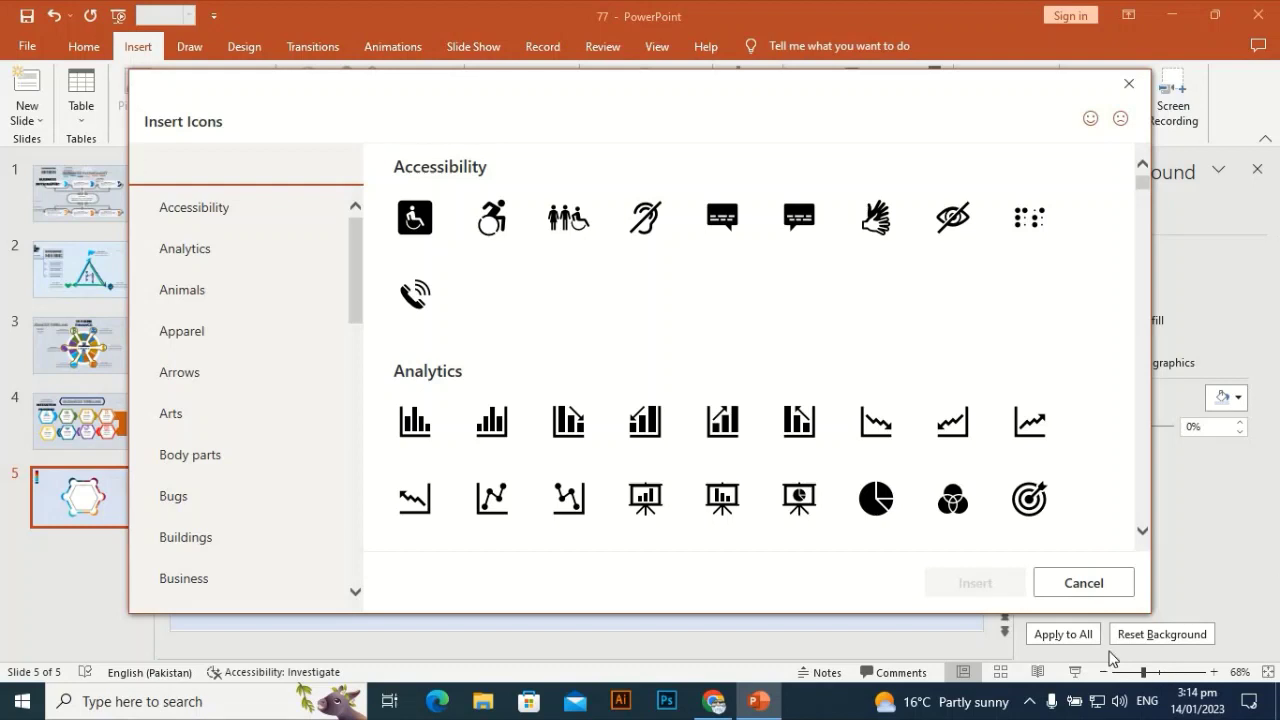
click(1143, 531)
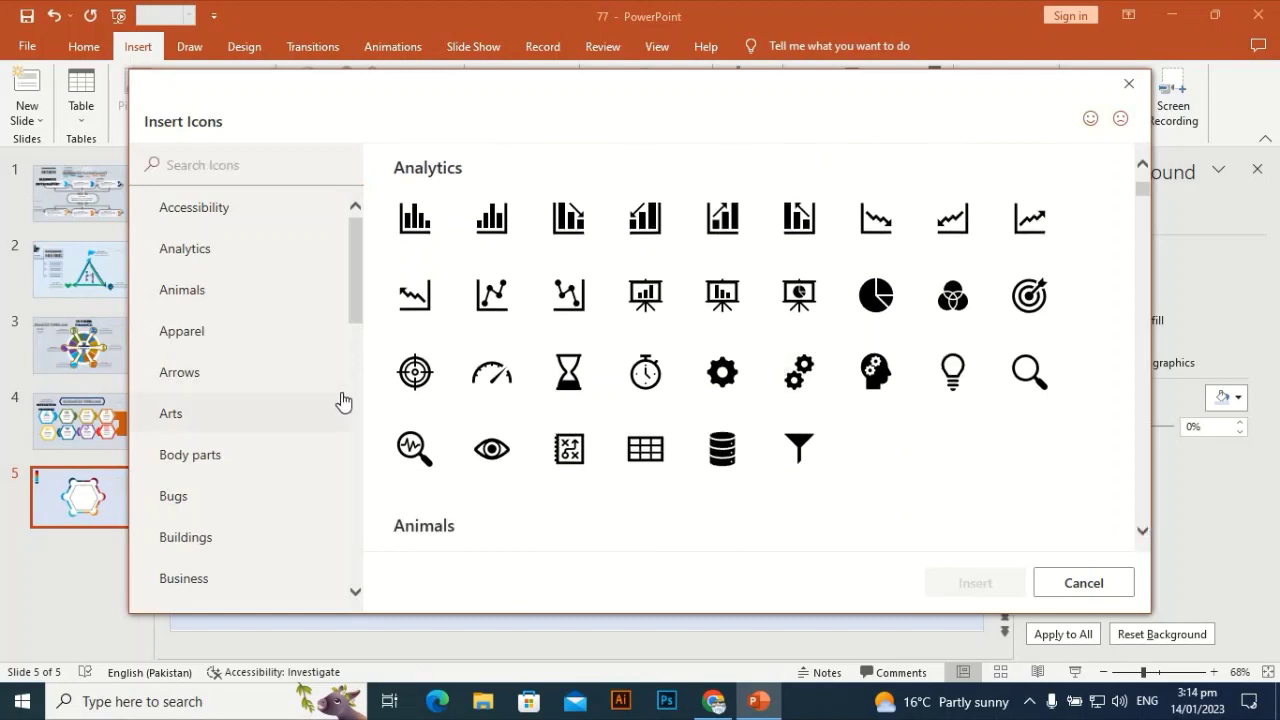
click(665, 352)
click(975, 283)
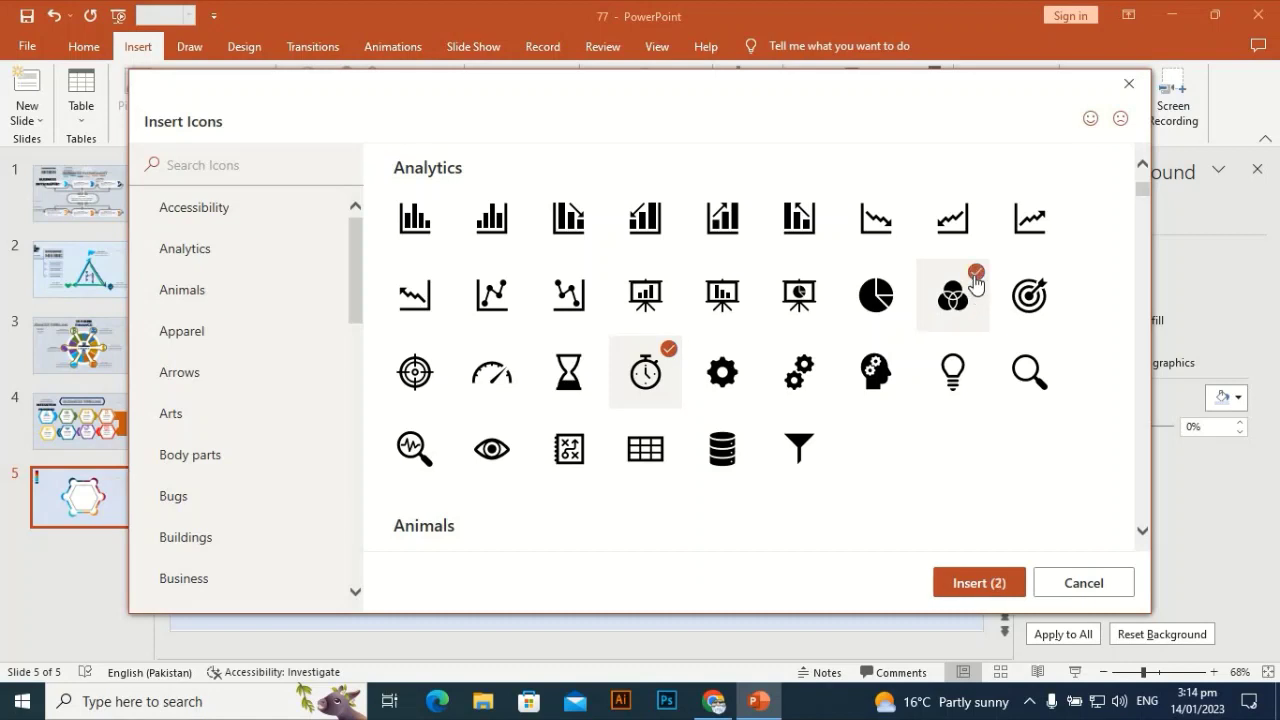
Search icons for 'MEETI' and select the meeting-table and group-around-table icons
click(263, 167)
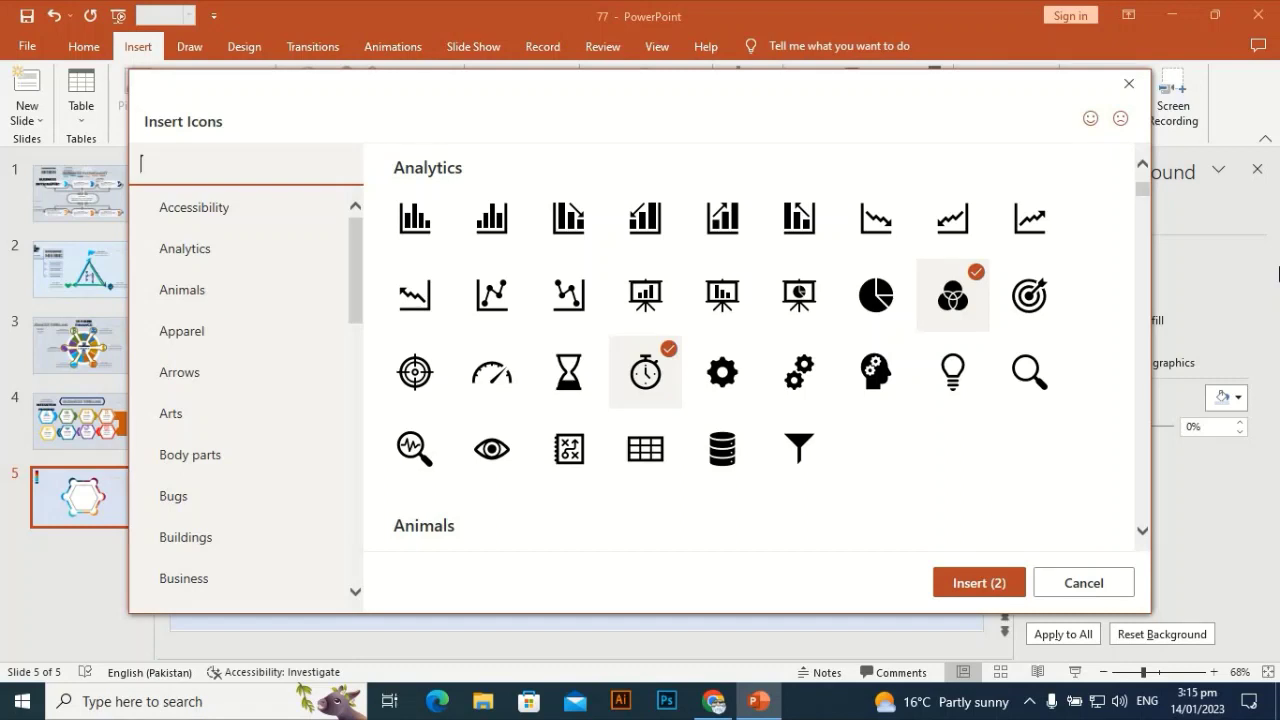
text(MEE)
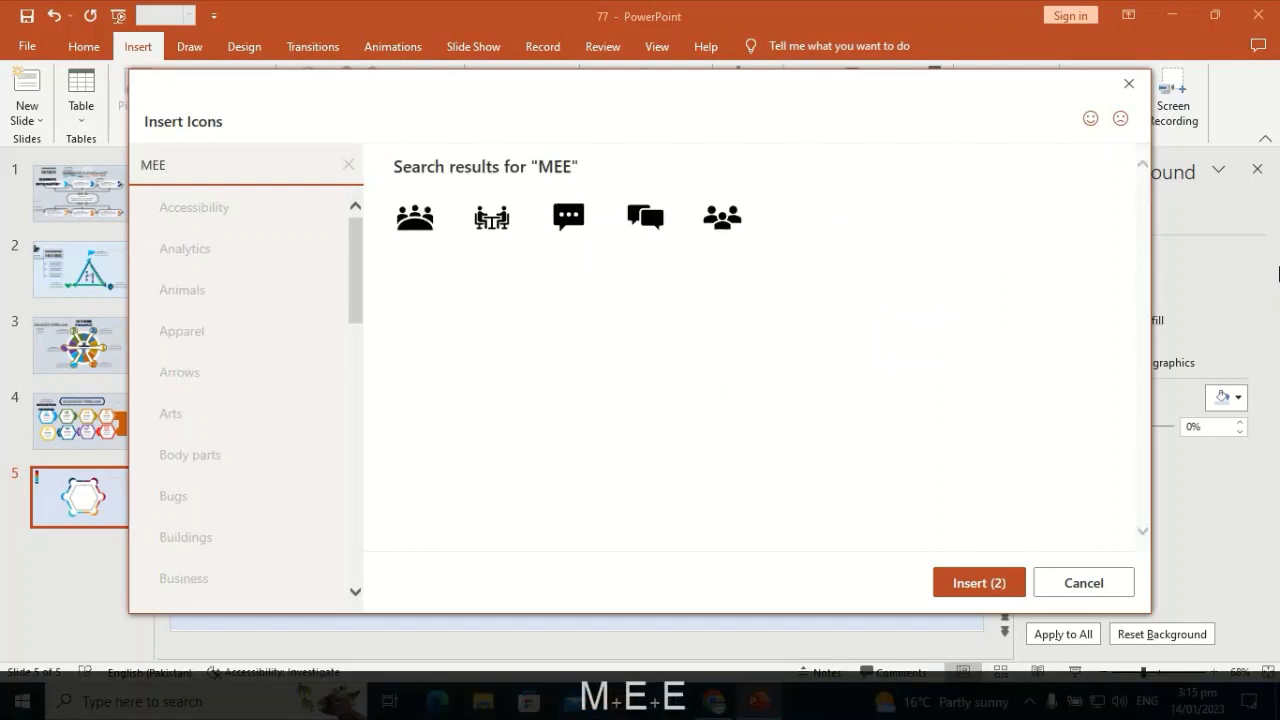
text(TI)
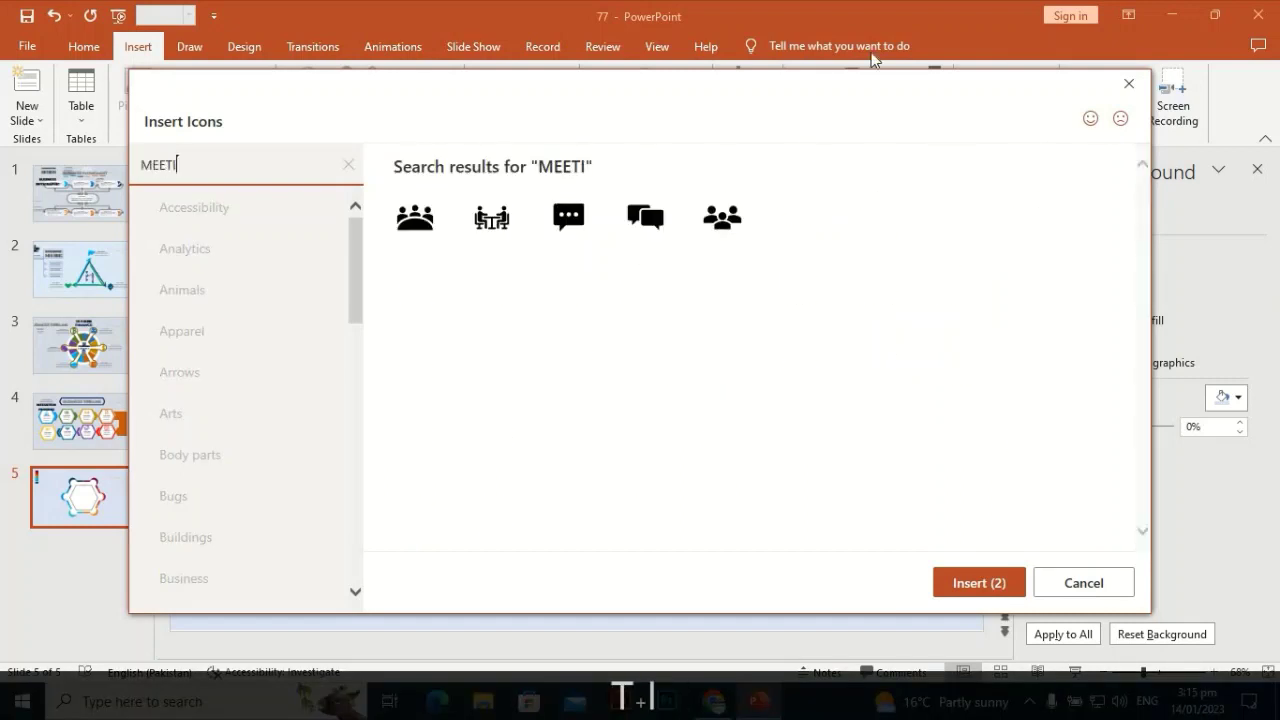
click(495, 215)
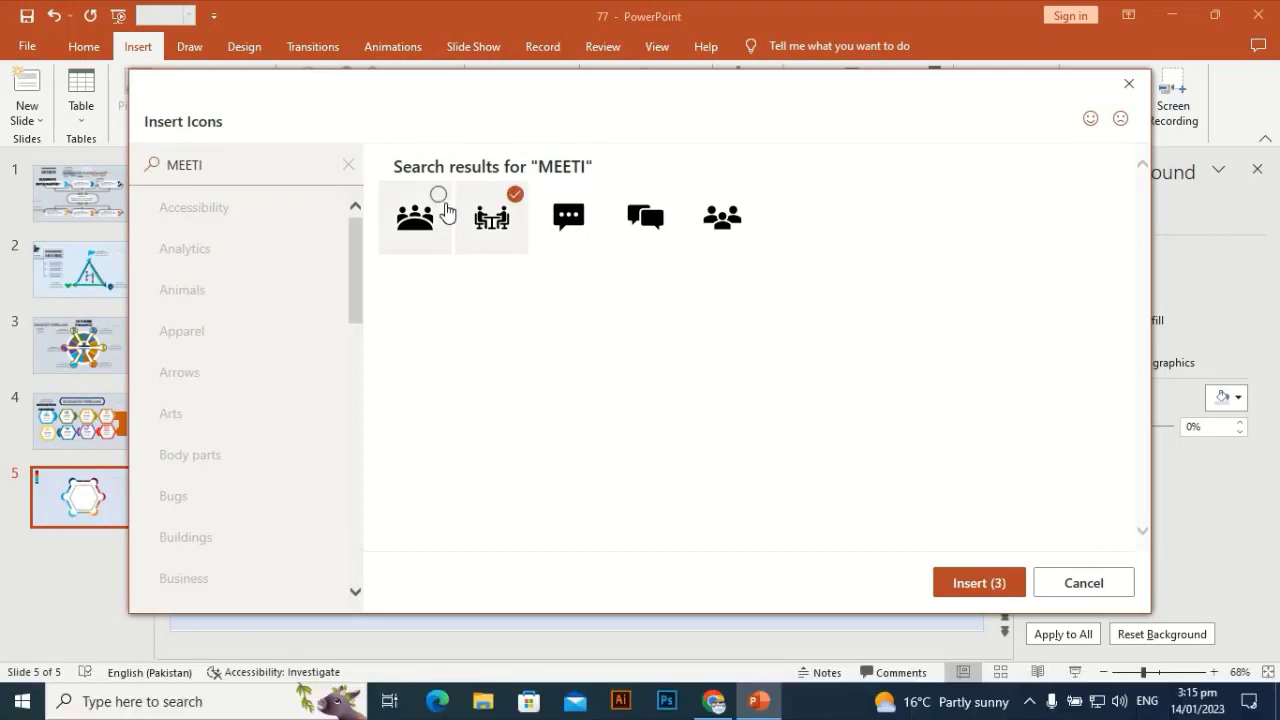
click(447, 212)
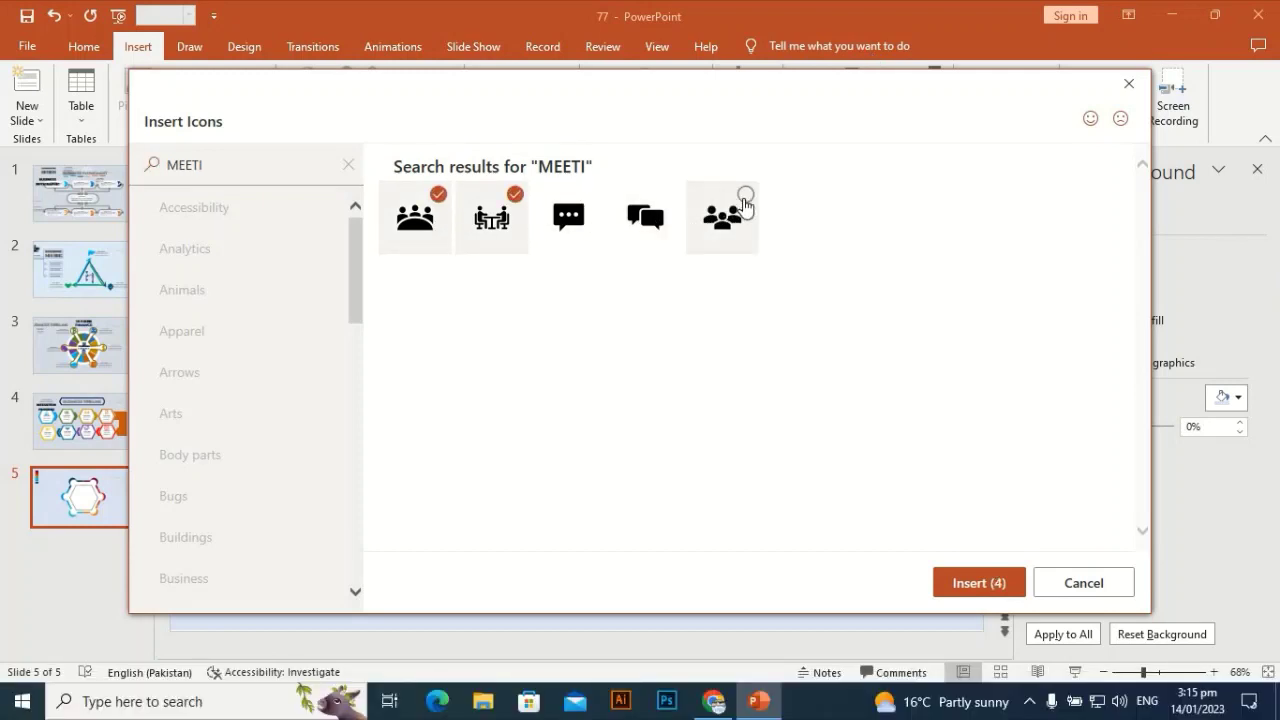
Search icons for 'PAP' and select the document icon
click(349, 166)
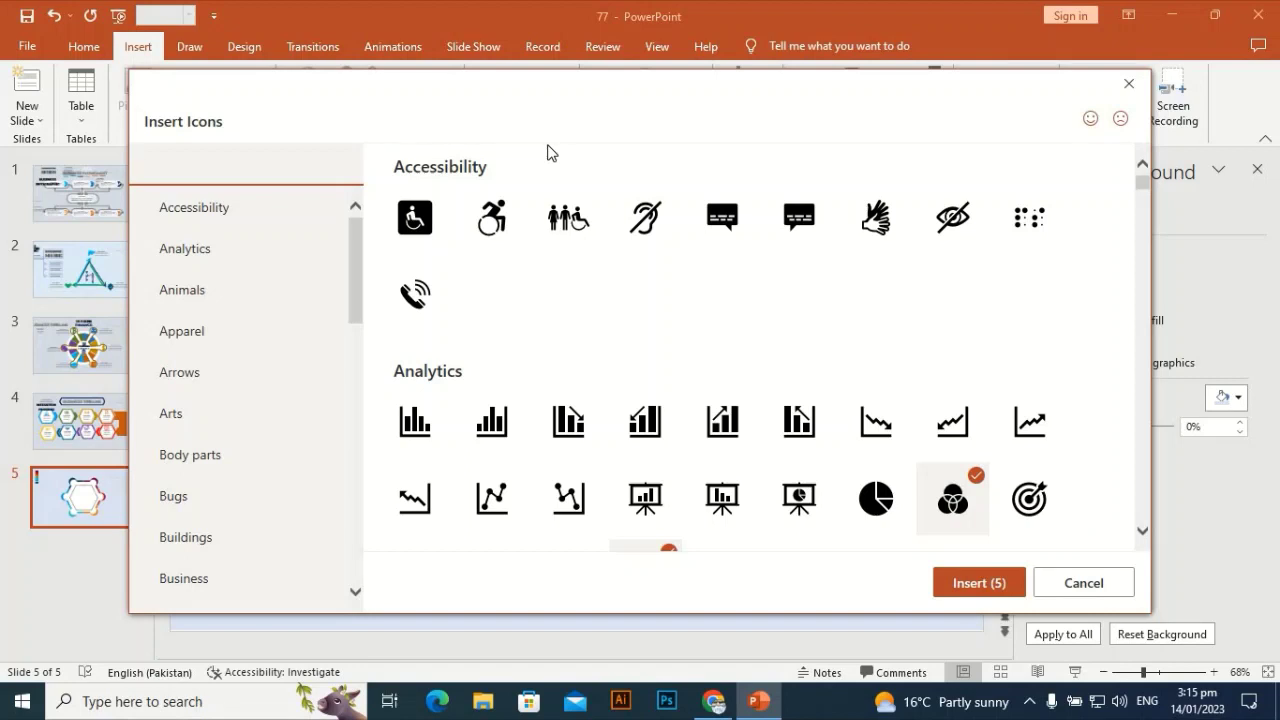
text(PAP)
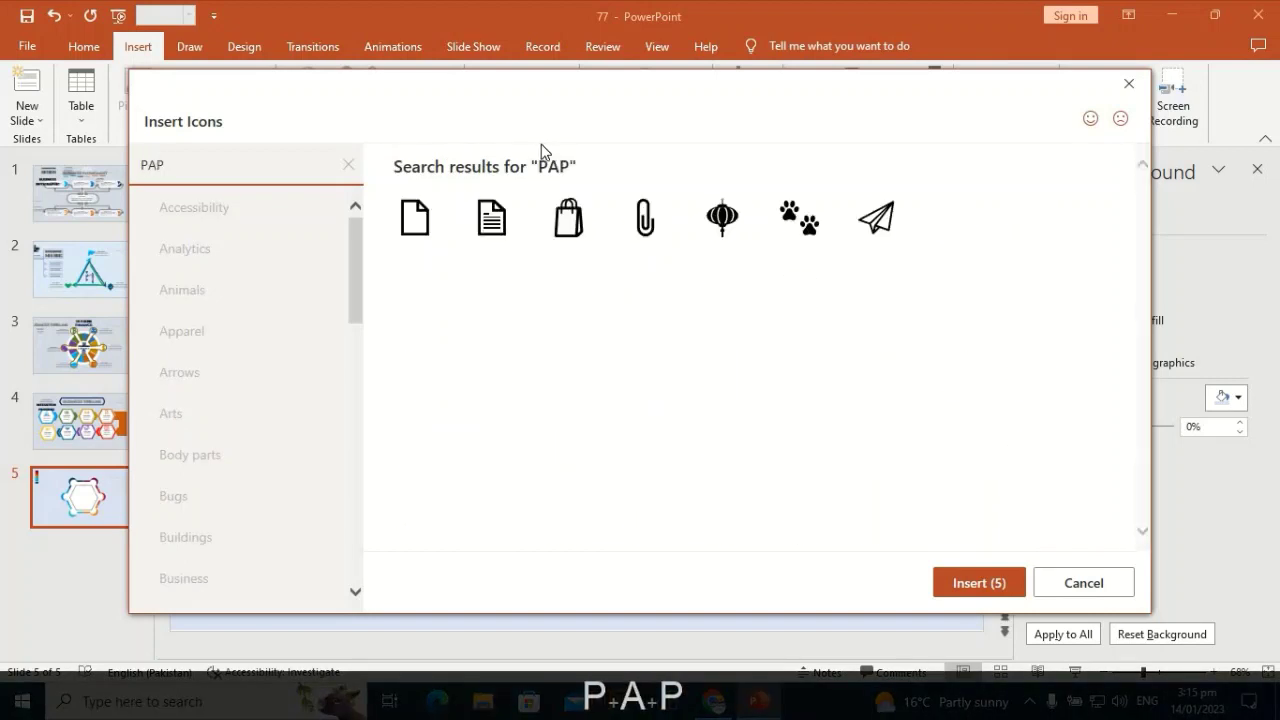
click(516, 196)
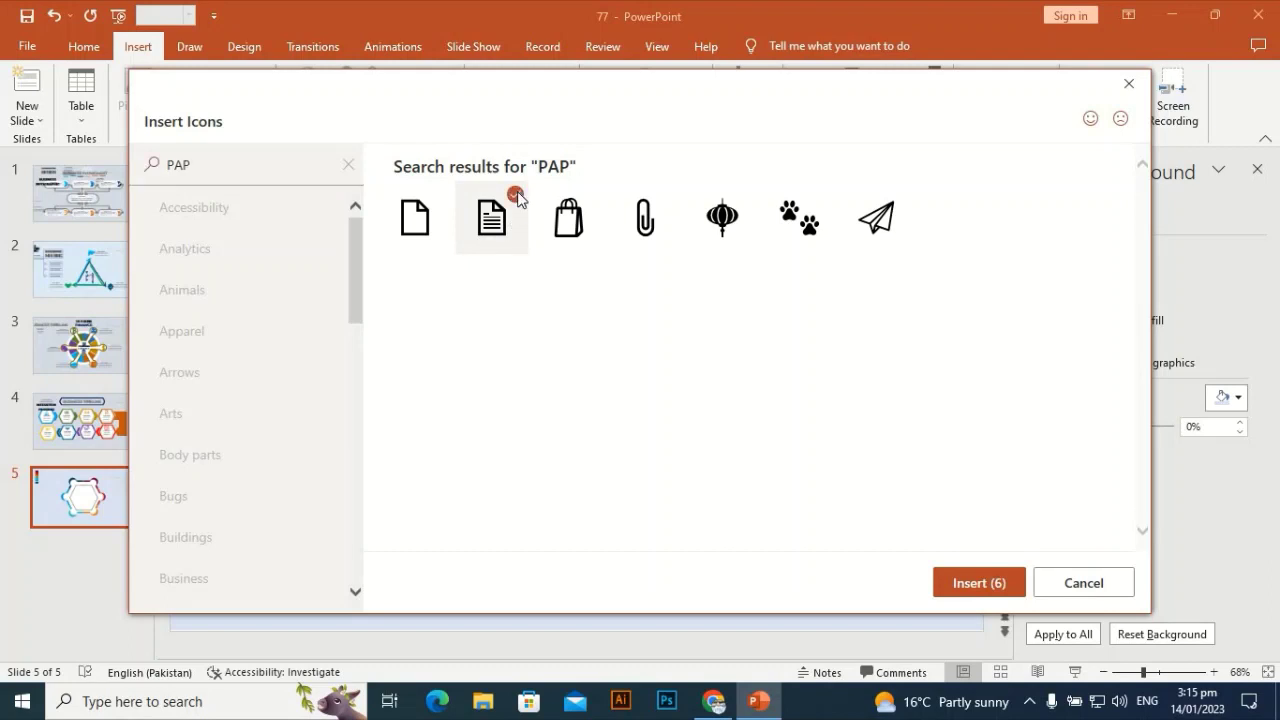
Add the question-mark person icon from Business and insert all seven icons
click(272, 171)
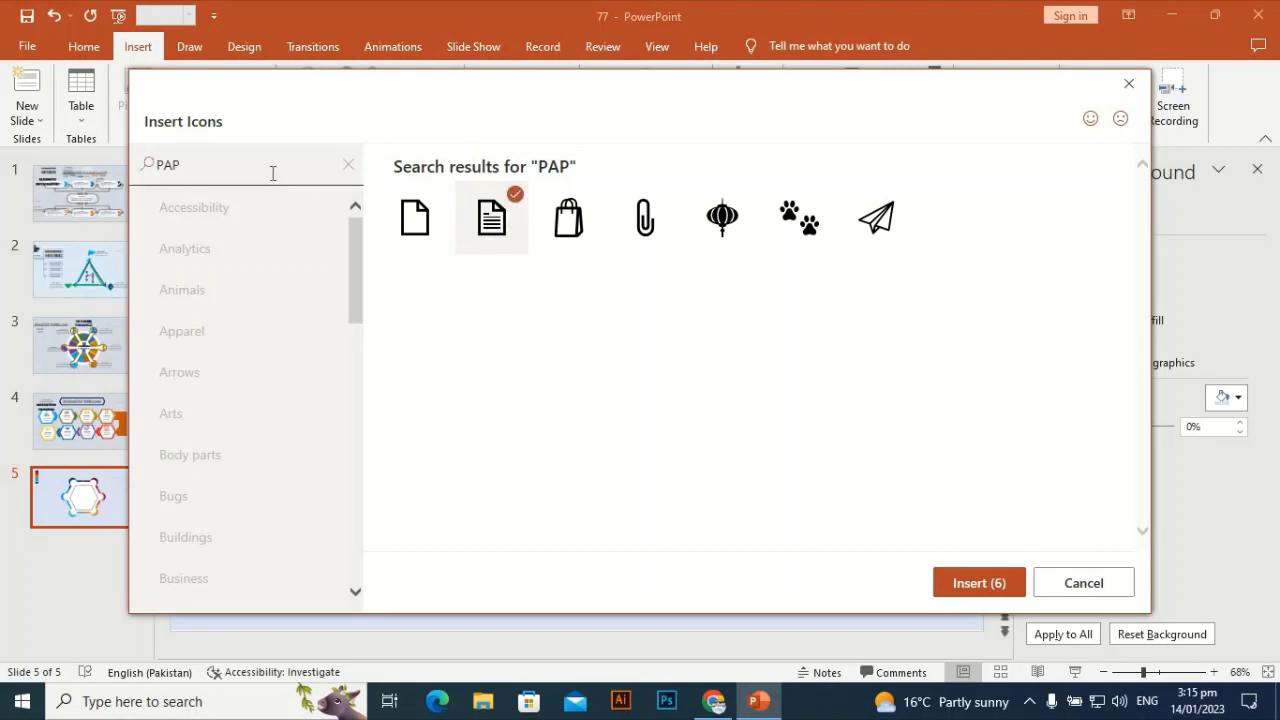
click(348, 164)
drag(356, 273, 356, 315)
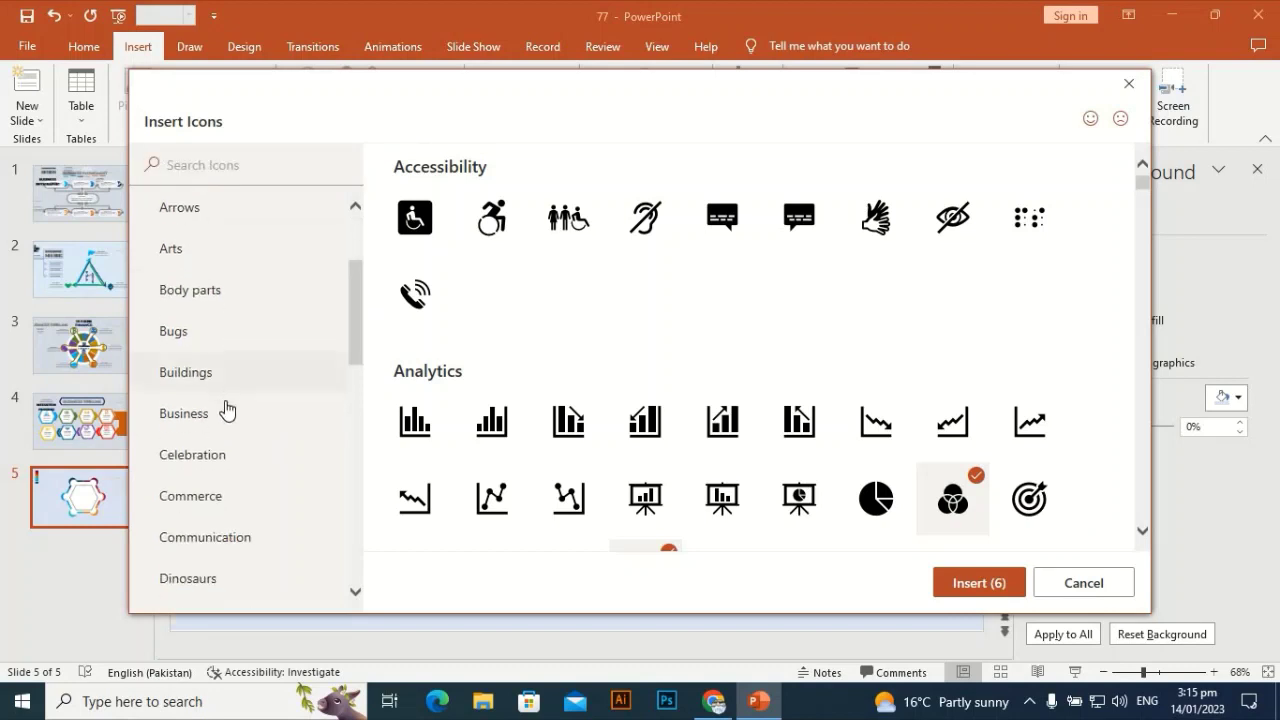
click(224, 414)
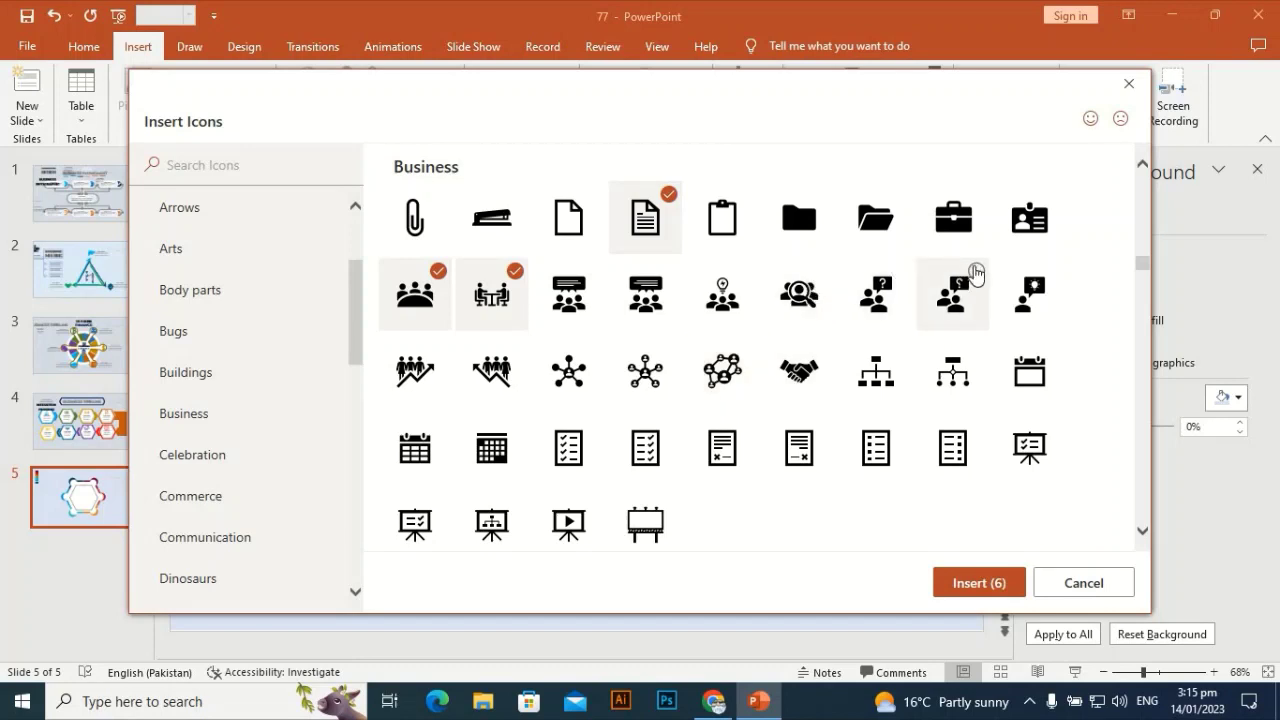
click(980, 336)
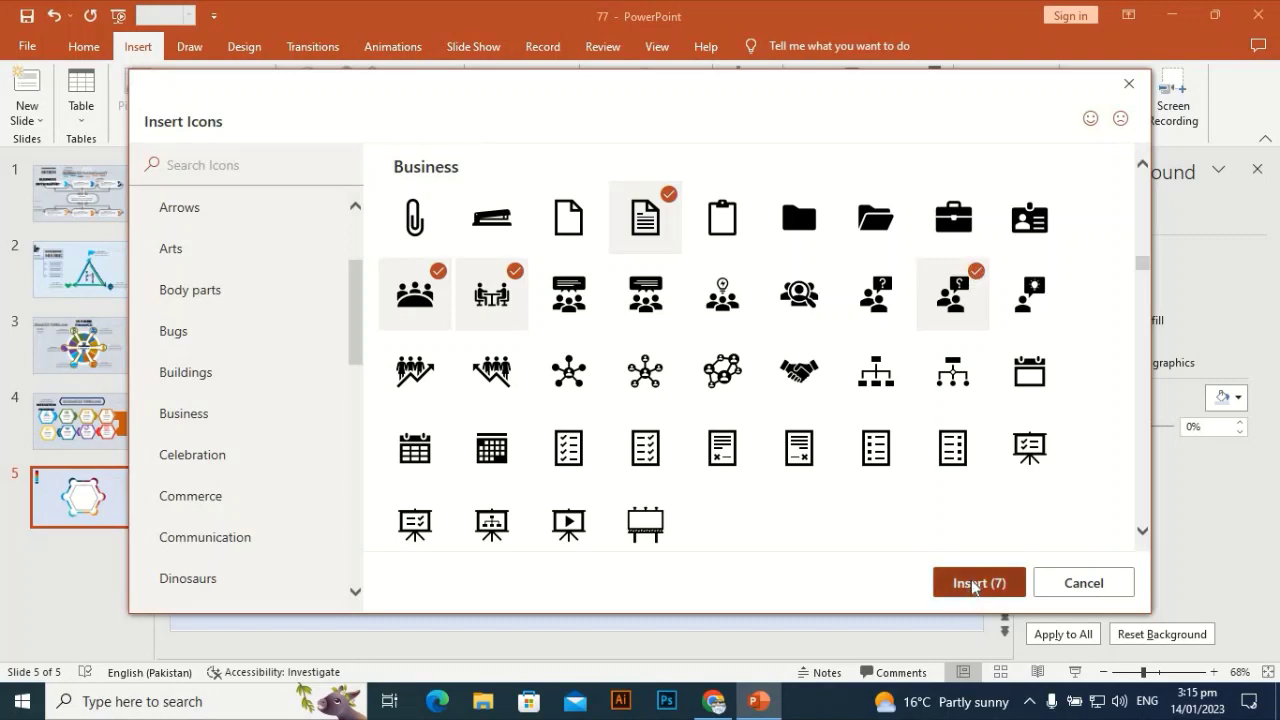